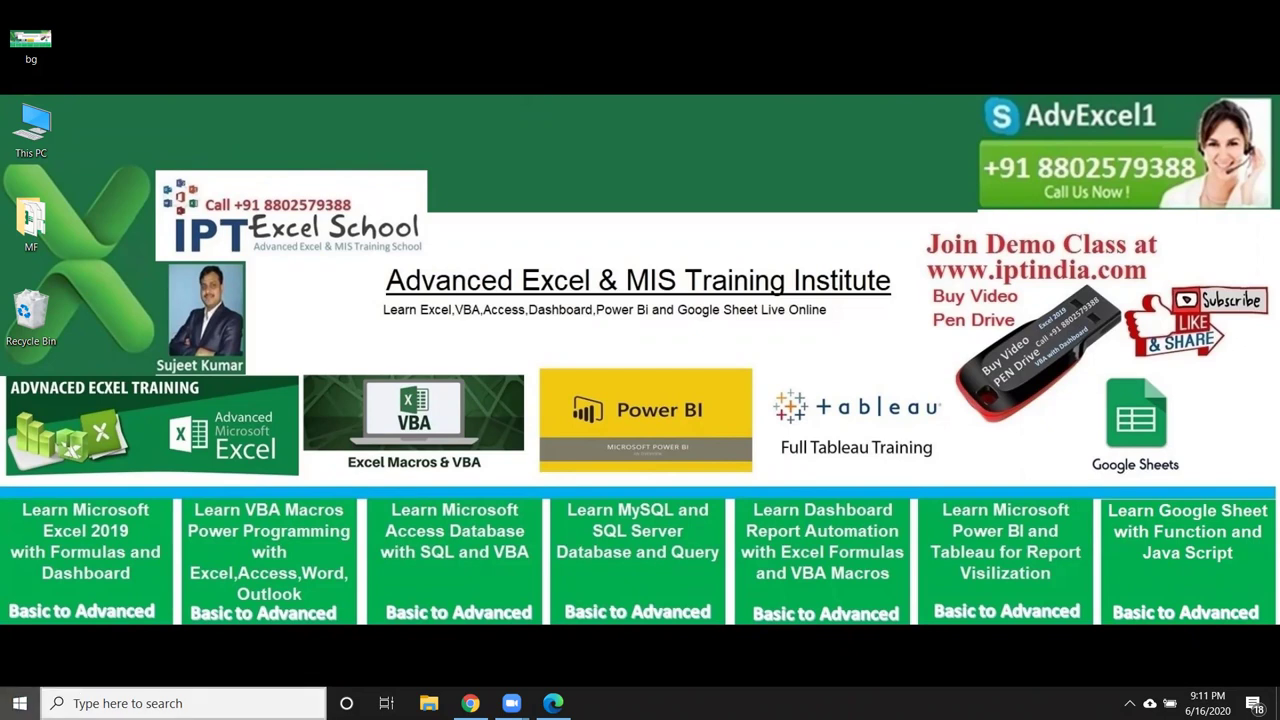
Launch Excel from a Start search for 'excel', maximize it, and create blank workbook Book1
{"action": "key", "text": "super"}
{"action": "type", "text": "excel"}
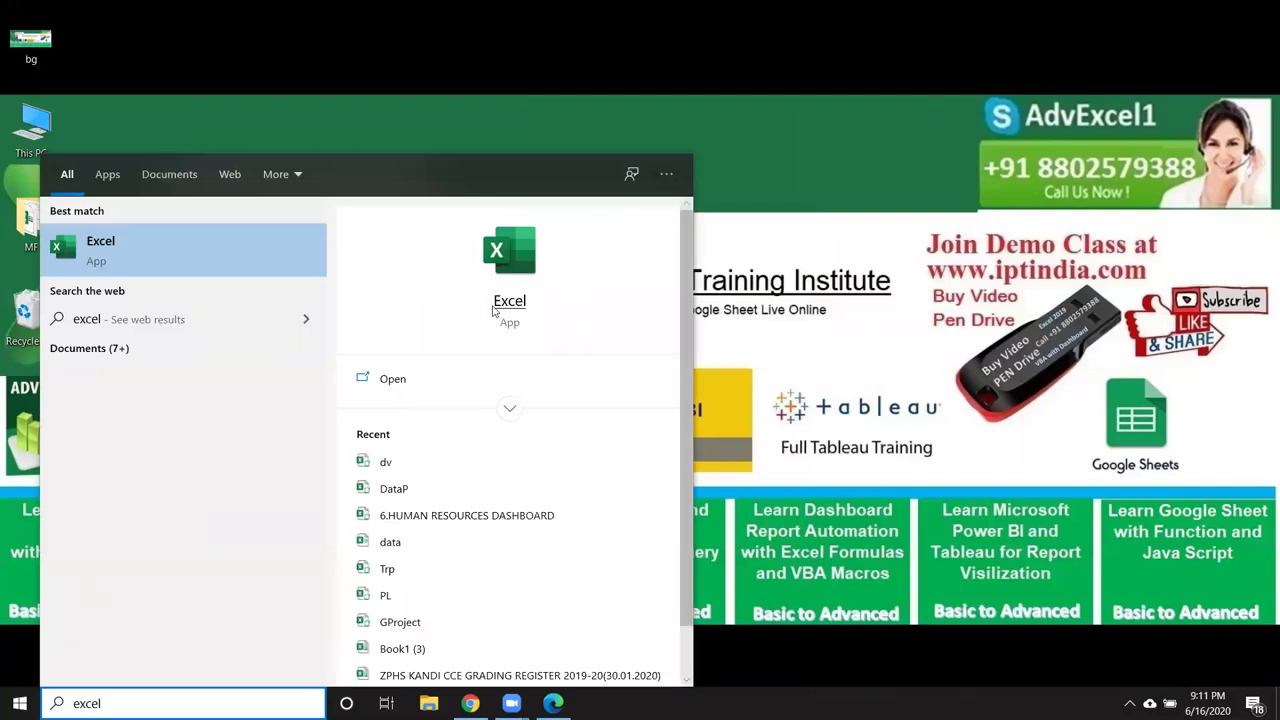
{"action": "left_click", "coordinate": [493, 312]}
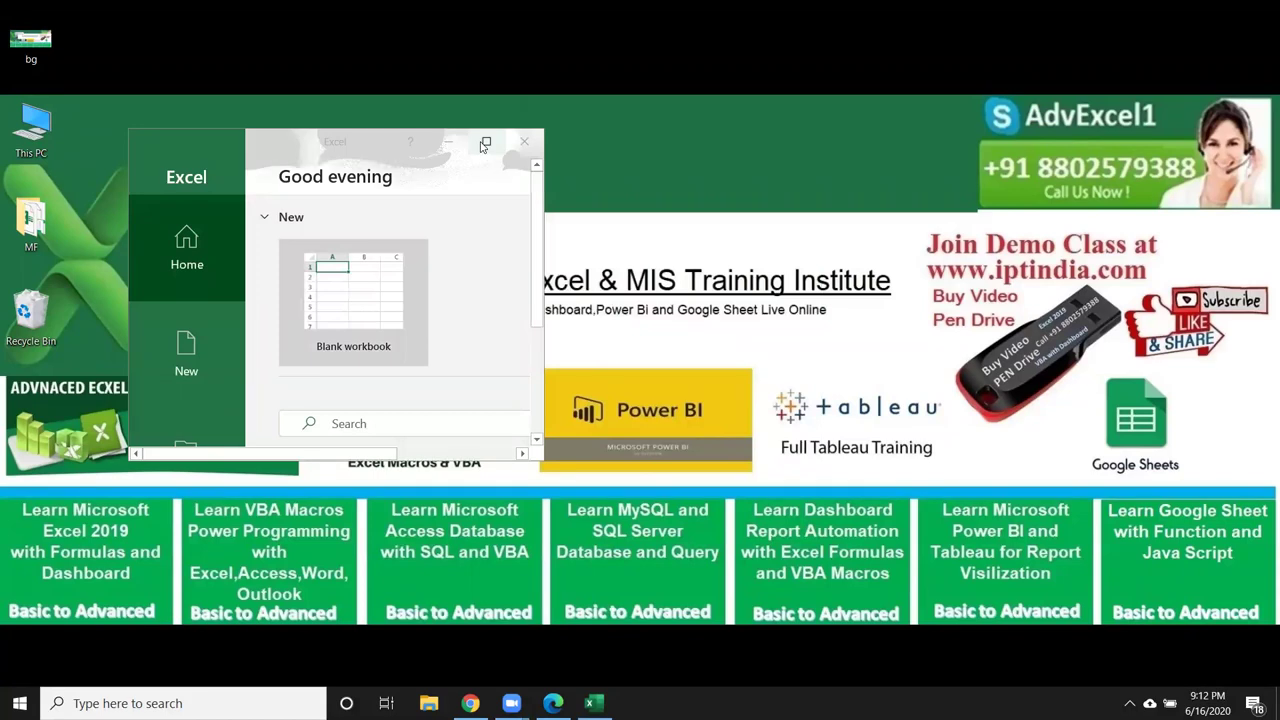
{"action": "left_click", "coordinate": [484, 143]}
{"action": "left_click", "coordinate": [212, 196]}
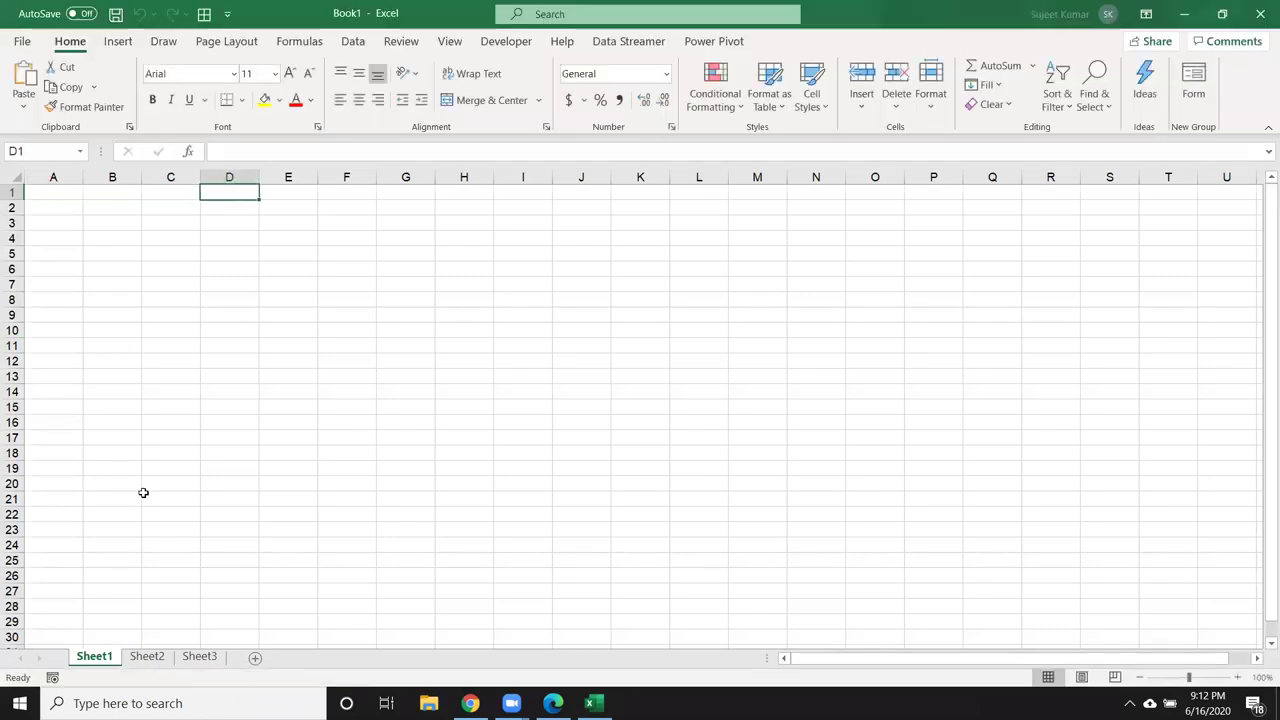
Open the Visual Basic editor from the Developer tab and insert a new module
{"action": "left_click", "coordinate": [203, 282]}
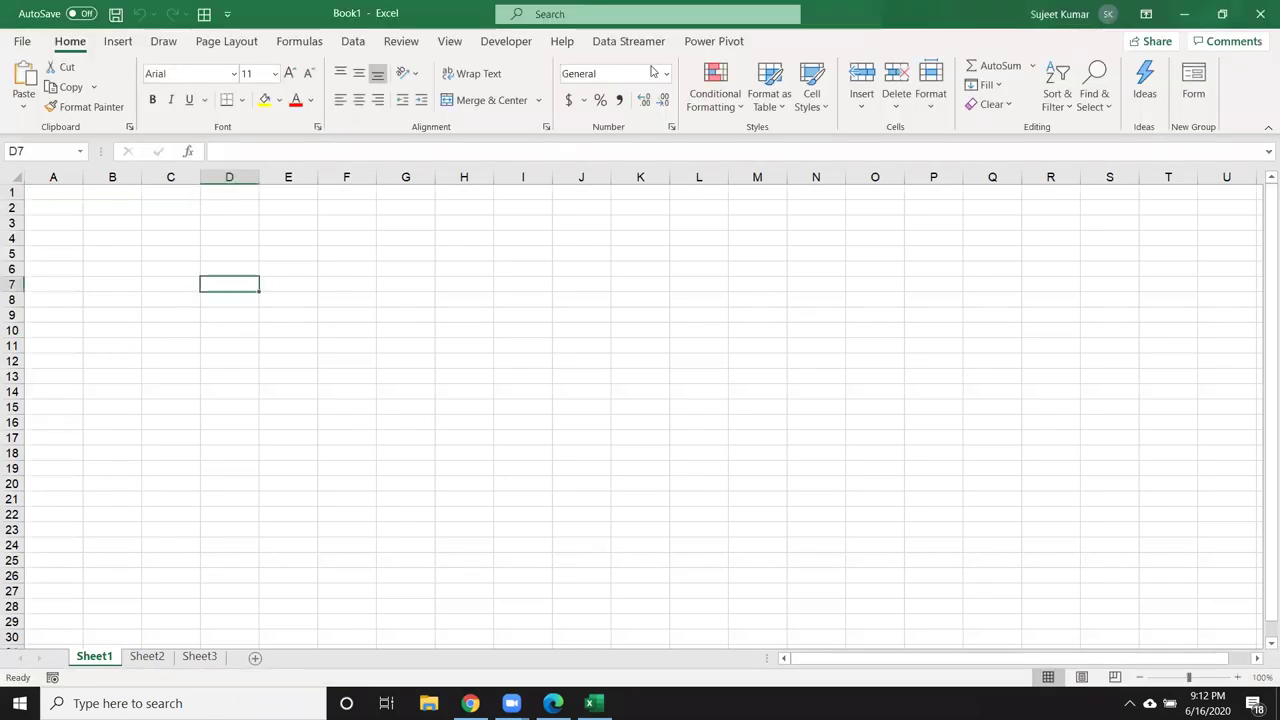
{"action": "left_click", "coordinate": [493, 44]}
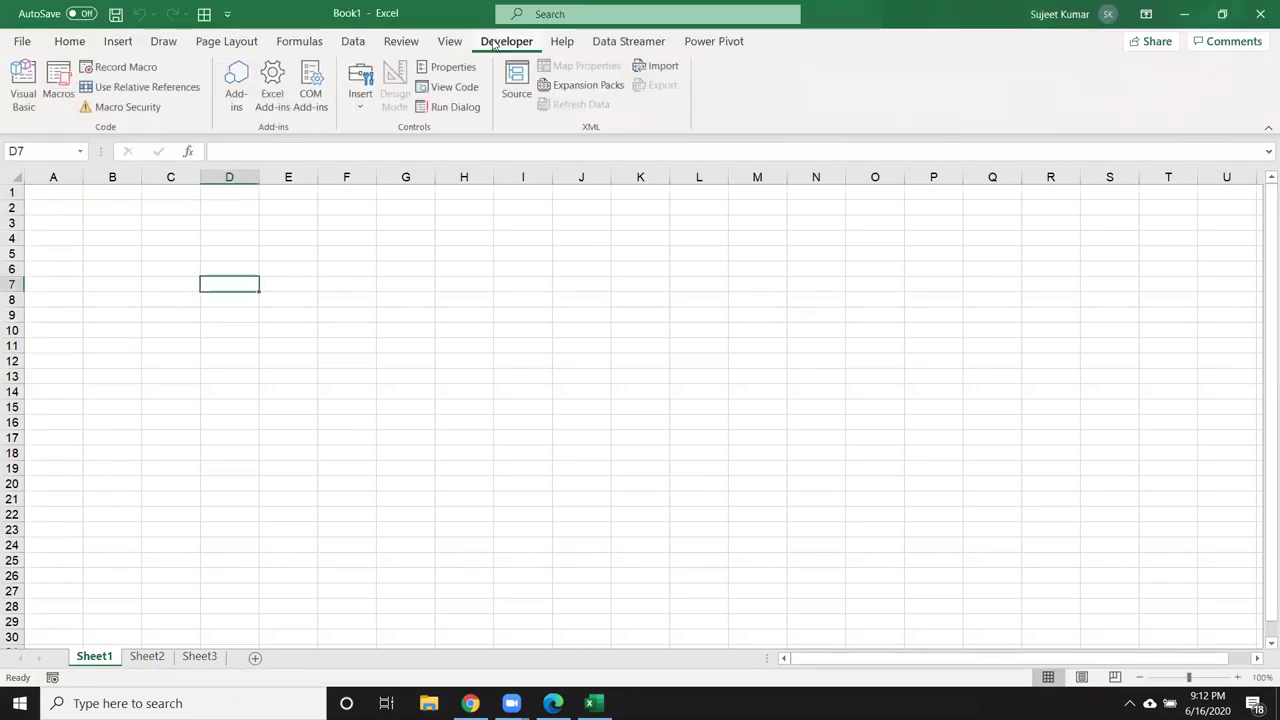
{"action": "left_click", "coordinate": [22, 93]}
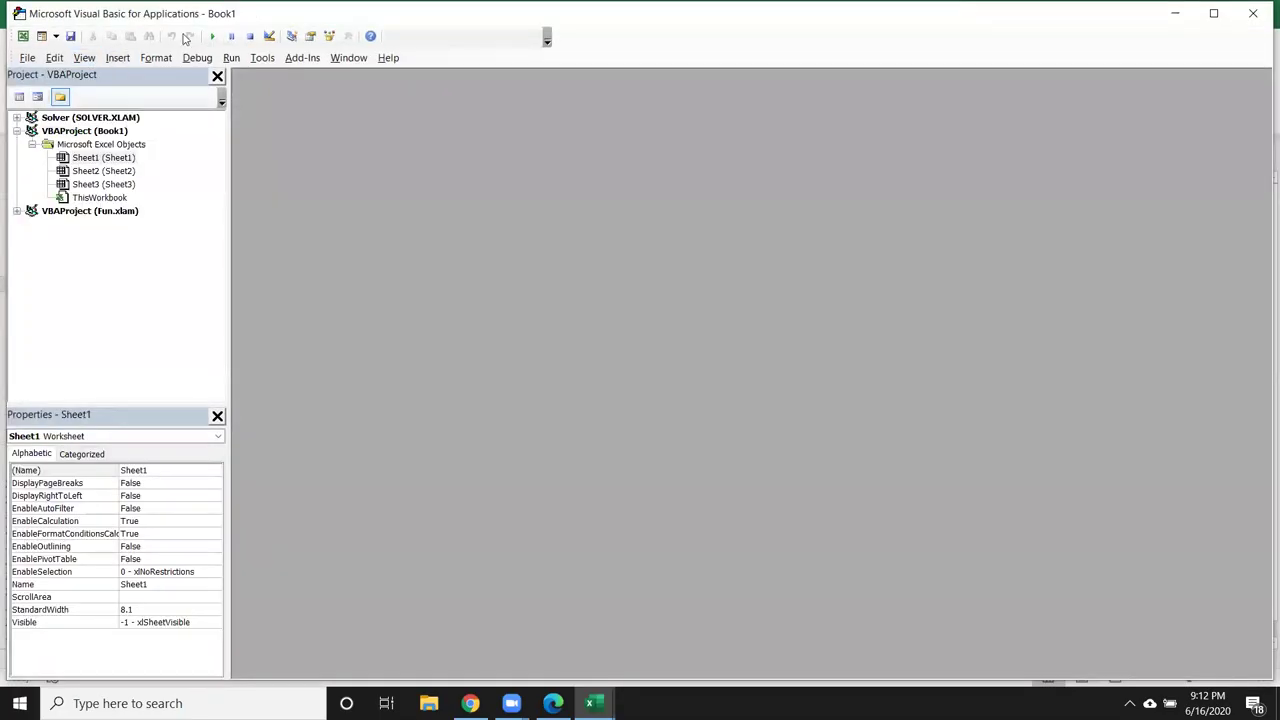
{"action": "left_click", "coordinate": [120, 58]}
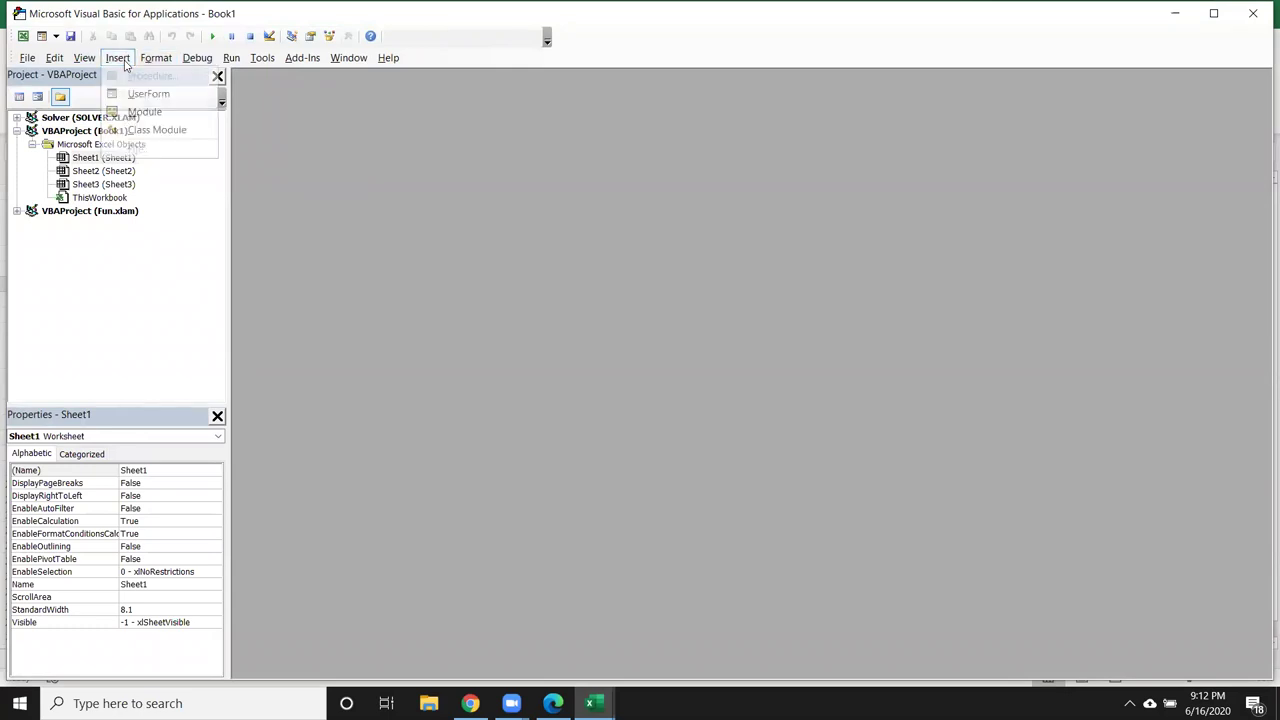
{"action": "left_click", "coordinate": [135, 112]}
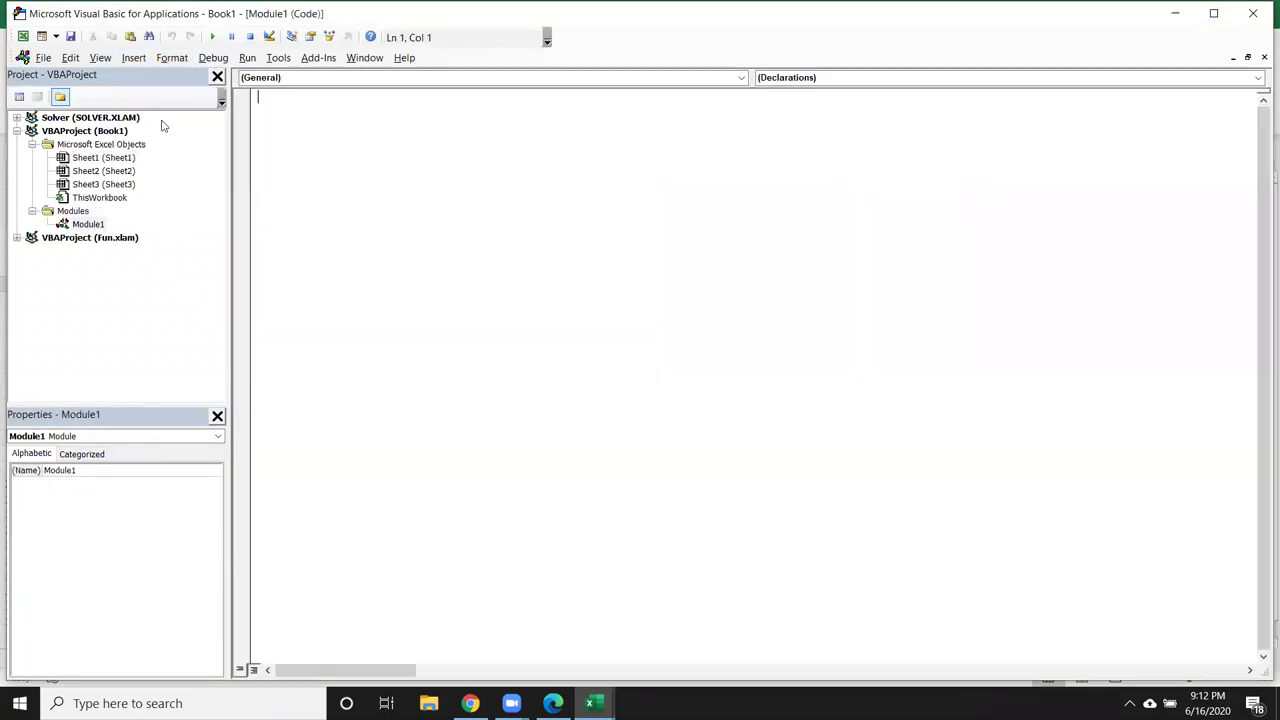
Write an empty Sub copy() macro in Module1
{"action": "type", "text": "sub "}
{"action": "type", "text": "copy("}
{"action": "key", "text": "Return"}
{"action": "key", "text": "Return"}
{"action": "key", "text": "Return"}
{"action": "key", "text": "Return"}
{"action": "key", "text": "Up"}
{"action": "key", "text": "Up"}
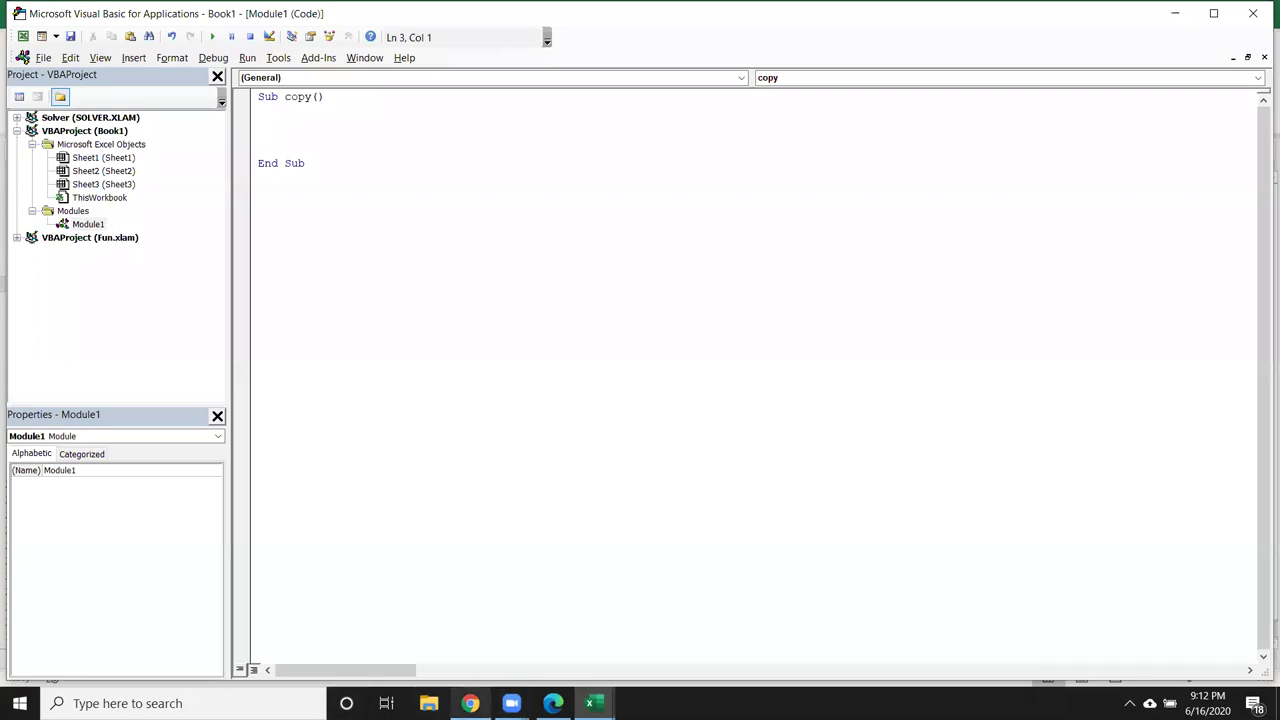
{"action": "left_click", "coordinate": [428, 703]}
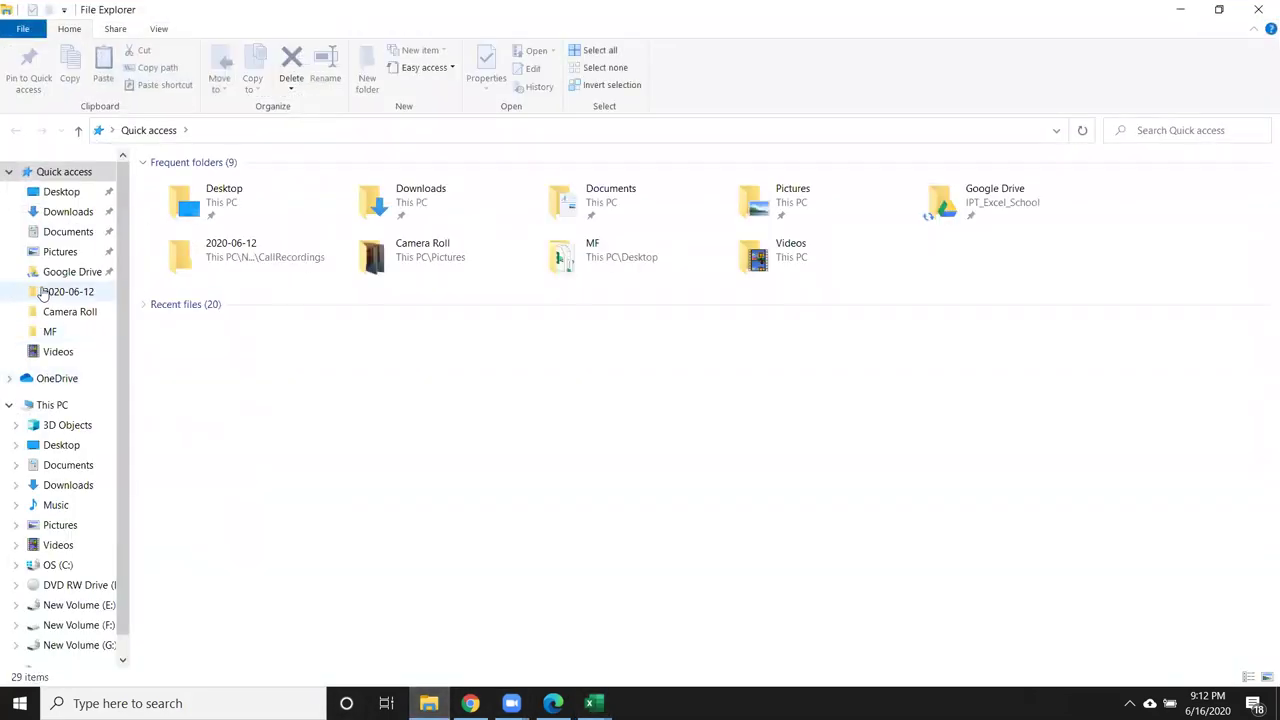
Browse to the Desktop\MF\Data\DT folder holding the seven Excel files
{"action": "left_click", "coordinate": [70, 216]}
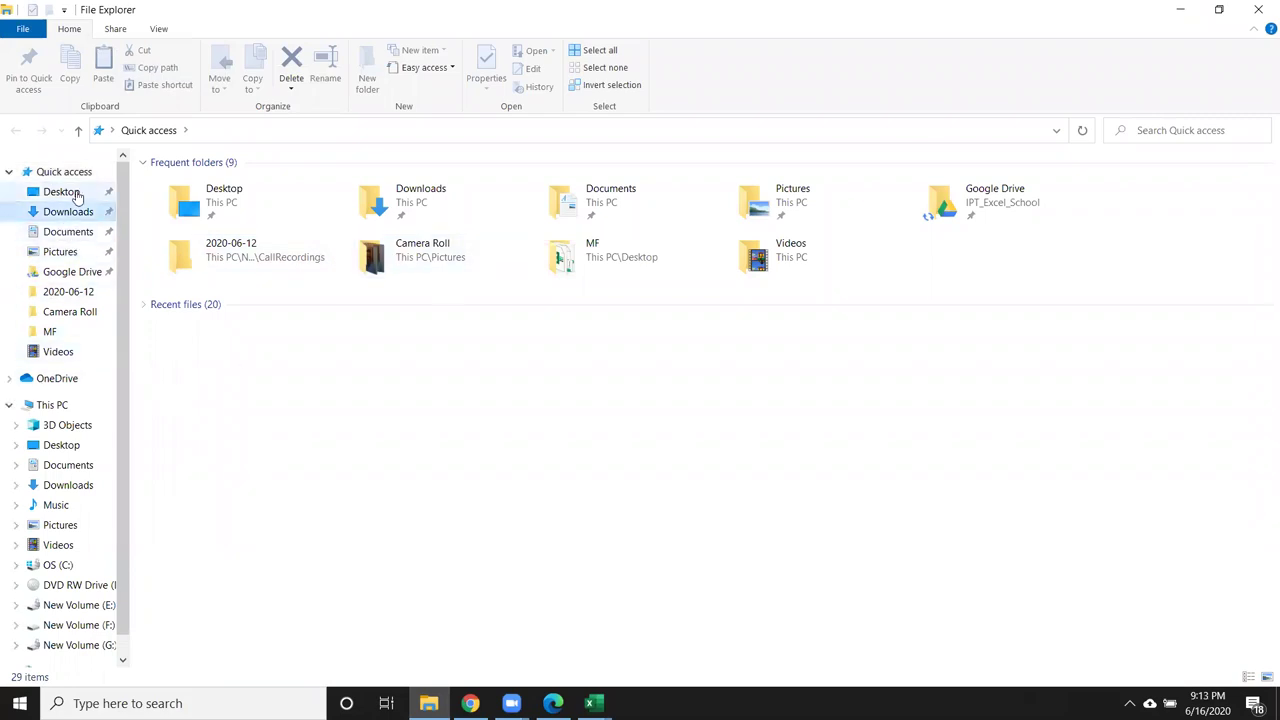
{"action": "left_click", "coordinate": [73, 191]}
{"action": "double_click", "coordinate": [224, 190]}
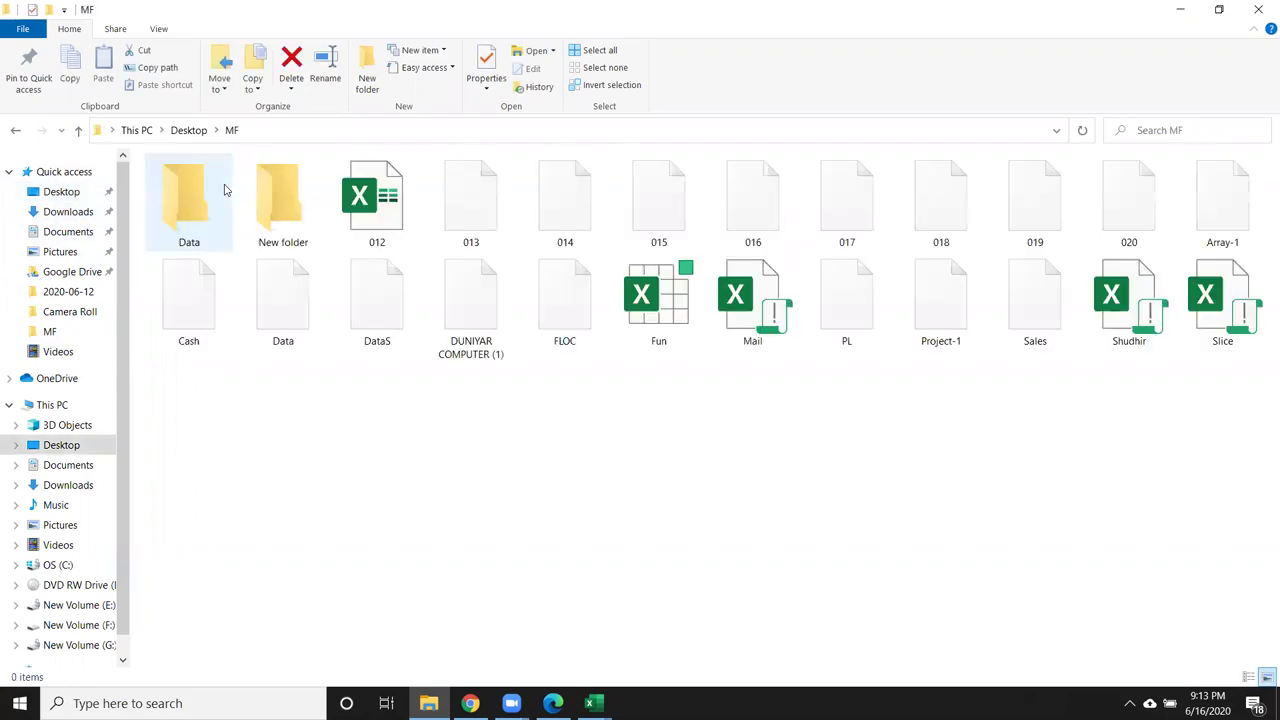
{"action": "left_click", "coordinate": [196, 222]}
{"action": "double_click", "coordinate": [196, 222]}
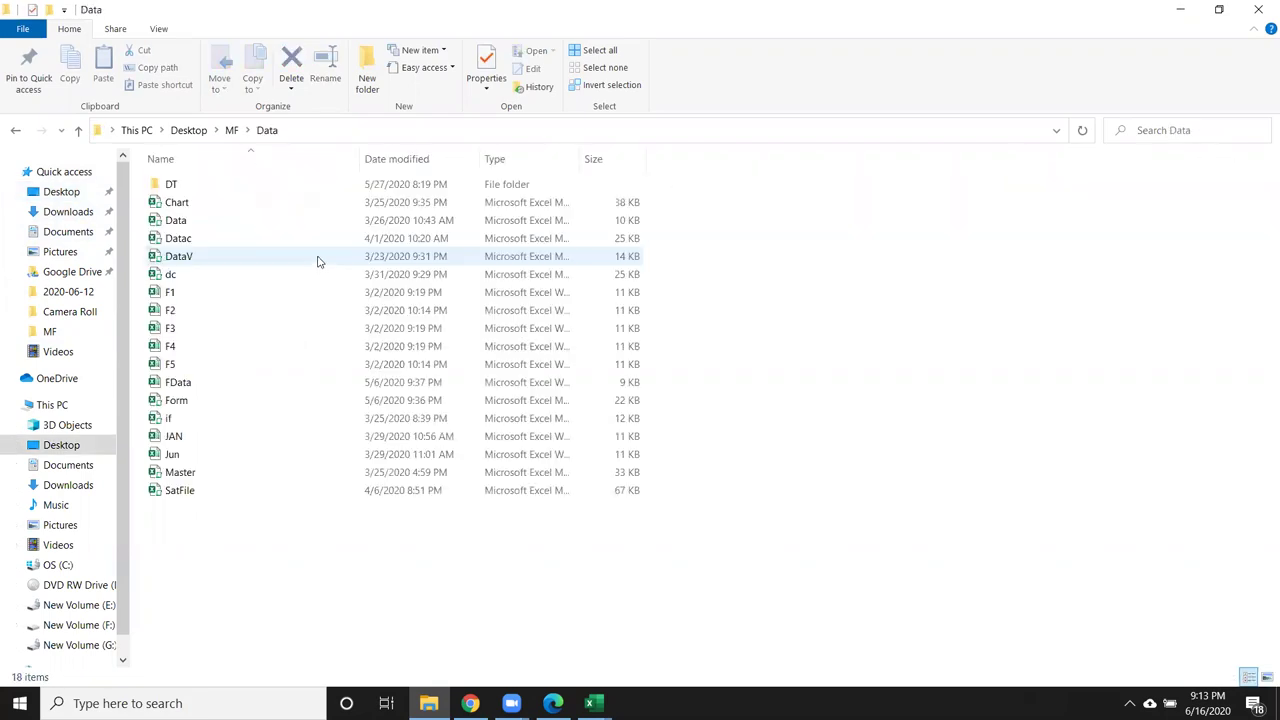
{"action": "double_click", "coordinate": [240, 186]}
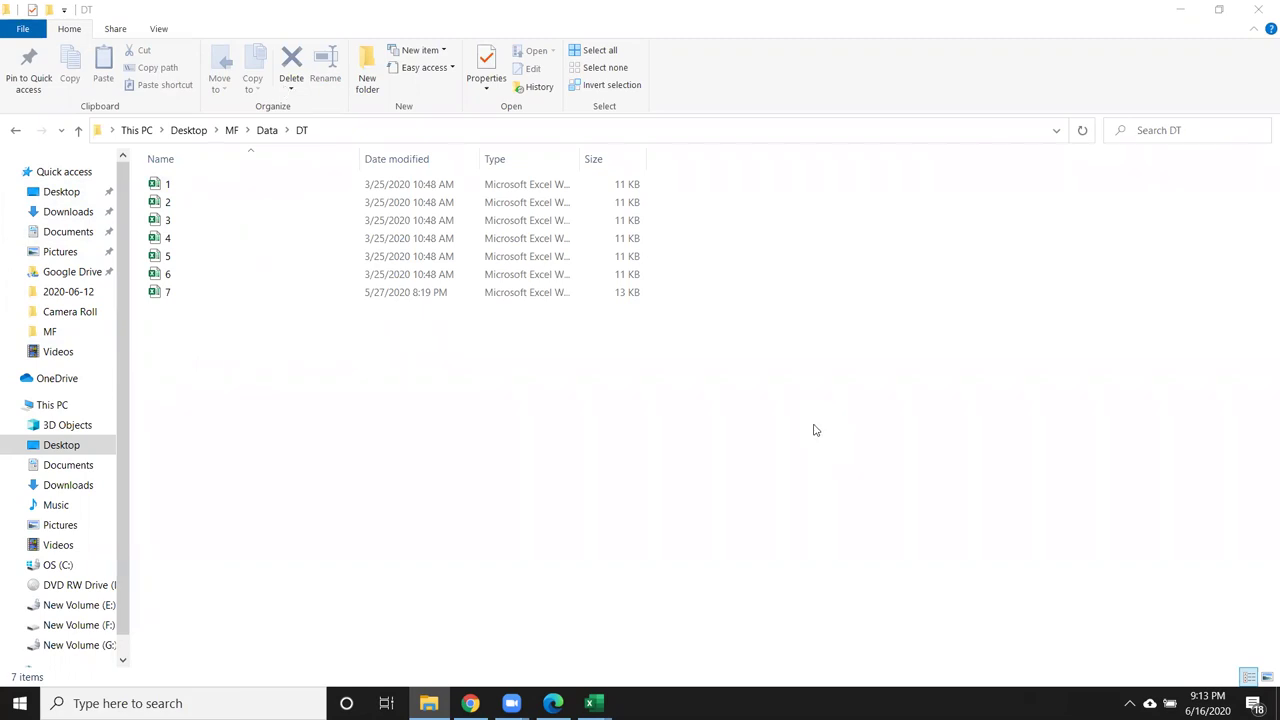
Copy the DT folder's full path from the address bar
{"action": "left_click", "coordinate": [813, 298]}
{"action": "left_click_drag", "start_coordinate": [779, 426], "coordinate": [133, 182]}
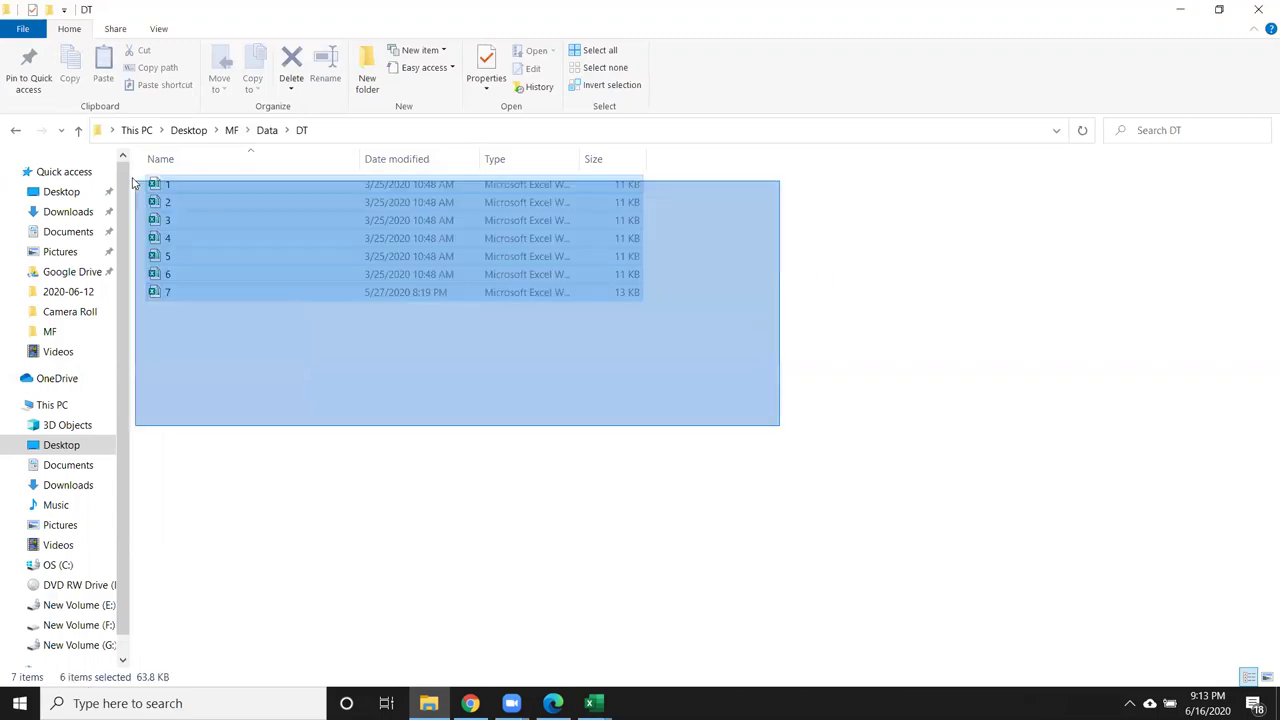
{"action": "mouse_move", "coordinate": [502, 363]}
{"action": "left_mouse_down"}
{"action": "mouse_move", "coordinate": [128, 195]}
{"action": "mouse_move", "coordinate": [143, 175]}
{"action": "left_mouse_up"}
{"action": "left_click", "coordinate": [214, 291]}
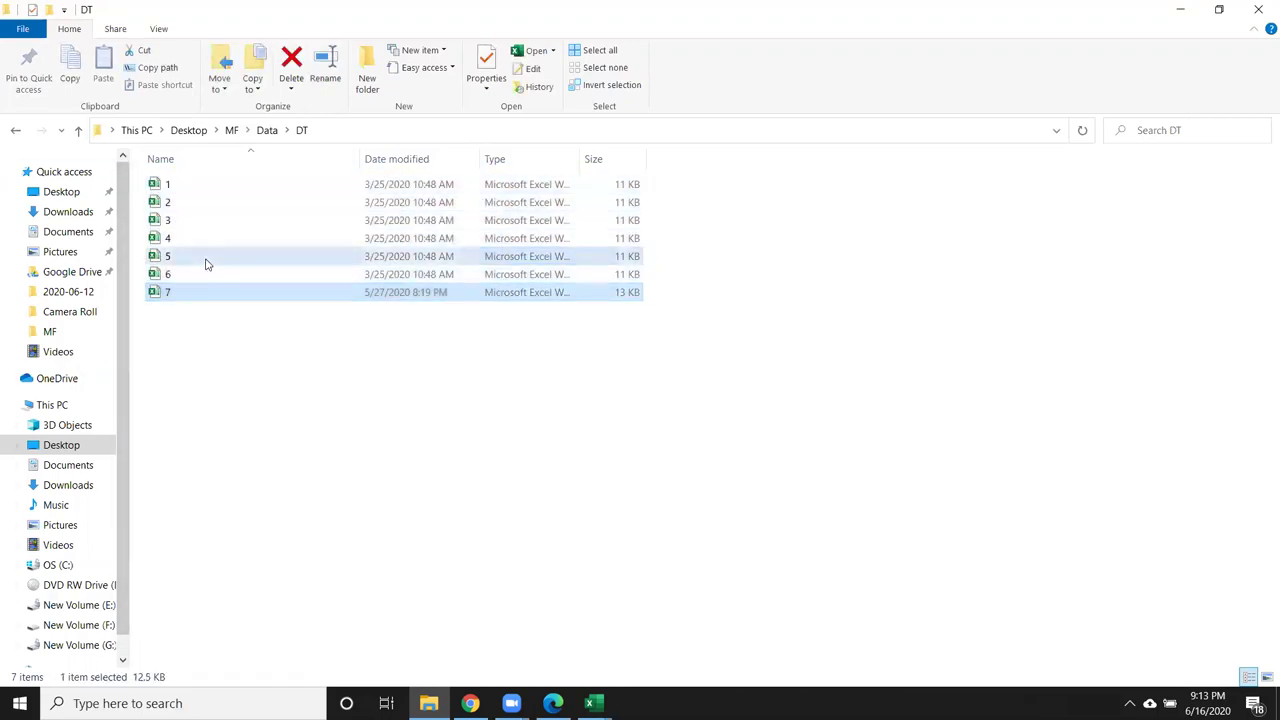
{"action": "left_click", "coordinate": [197, 186]}
{"action": "left_click", "coordinate": [353, 132]}
{"action": "key", "text": "ctrl+shift+Left"}
{"action": "left_click", "coordinate": [346, 128]}
{"action": "key", "text": "ctrl+a"}
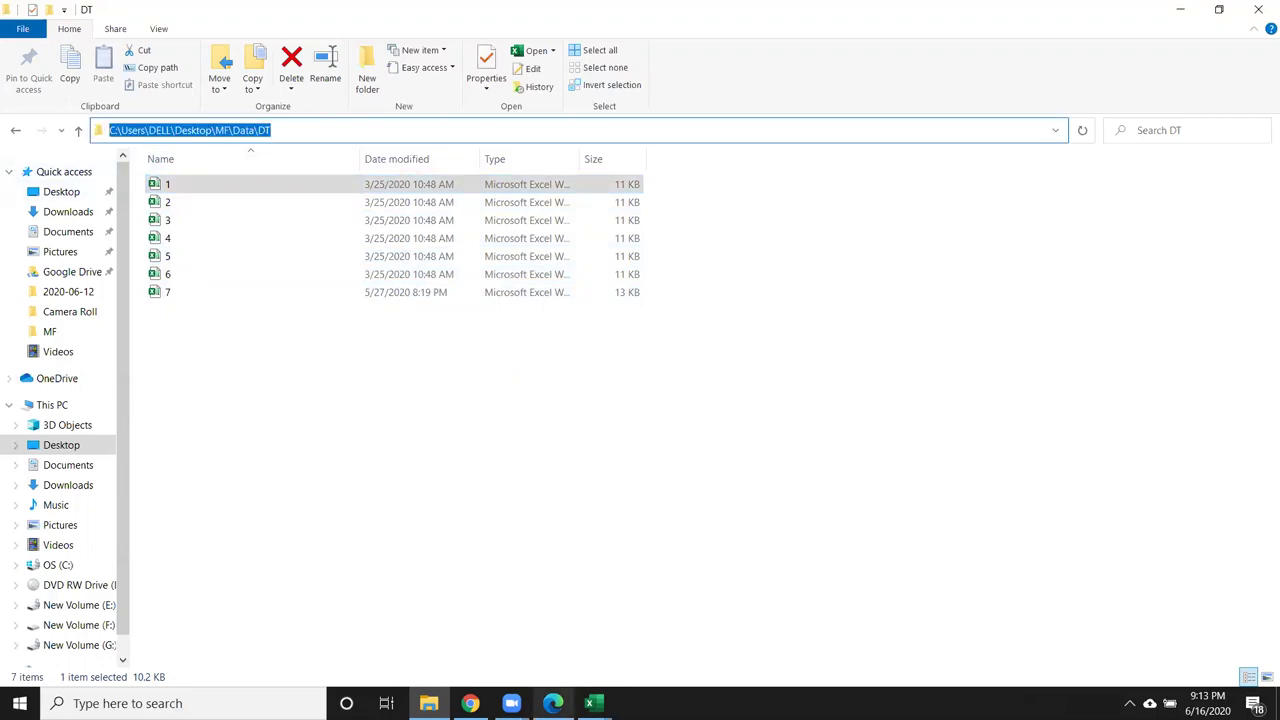
{"action": "left_click", "coordinate": [592, 703]}
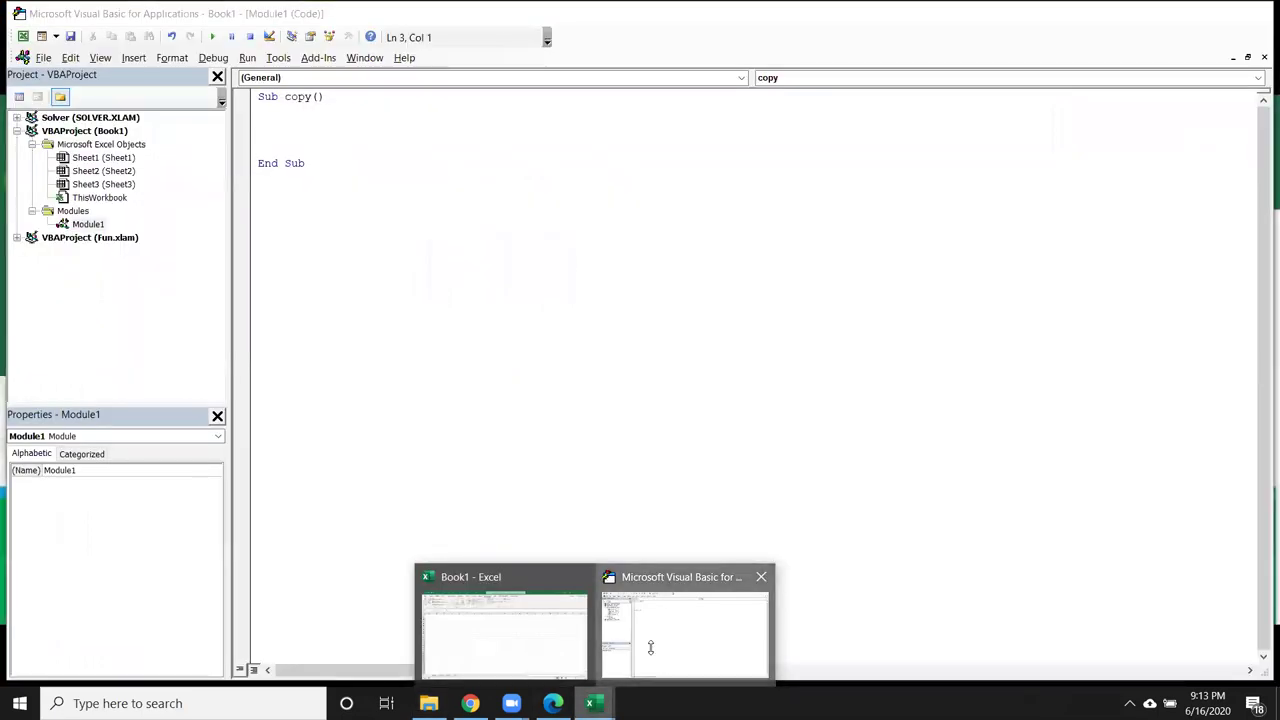
Declare fn As String in the copy macro
{"action": "left_click", "coordinate": [669, 657]}
{"action": "key", "text": "Return"}
{"action": "left_click", "coordinate": [258, 123]}
{"action": "type", "text": "dim fn as ra"}
{"action": "key", "text": "Tab"}
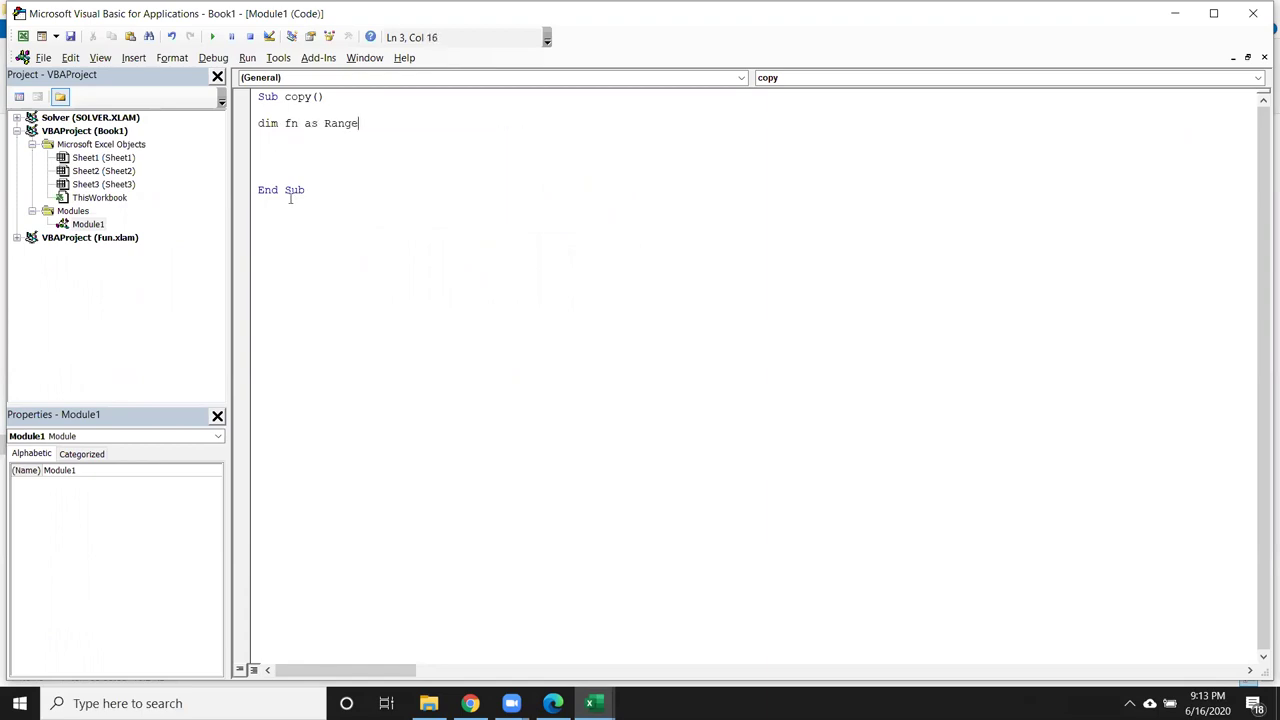
{"action": "key", "text": "BackSpace"}
{"action": "key", "text": "BackSpace"}
{"action": "key", "text": "BackSpace"}
{"action": "key", "text": "BackSpace"}
{"action": "key", "text": "BackSpace"}
{"action": "key", "text": "BackSpace"}
{"action": "type", "text": "As Str"}
{"action": "key", "text": "Return"}
{"action": "key", "text": "Return"}
Set fn = Dir("C:\...\MF\Data\DT\*.xls*", vbNormal)
{"action": "type", "text": "fn="}
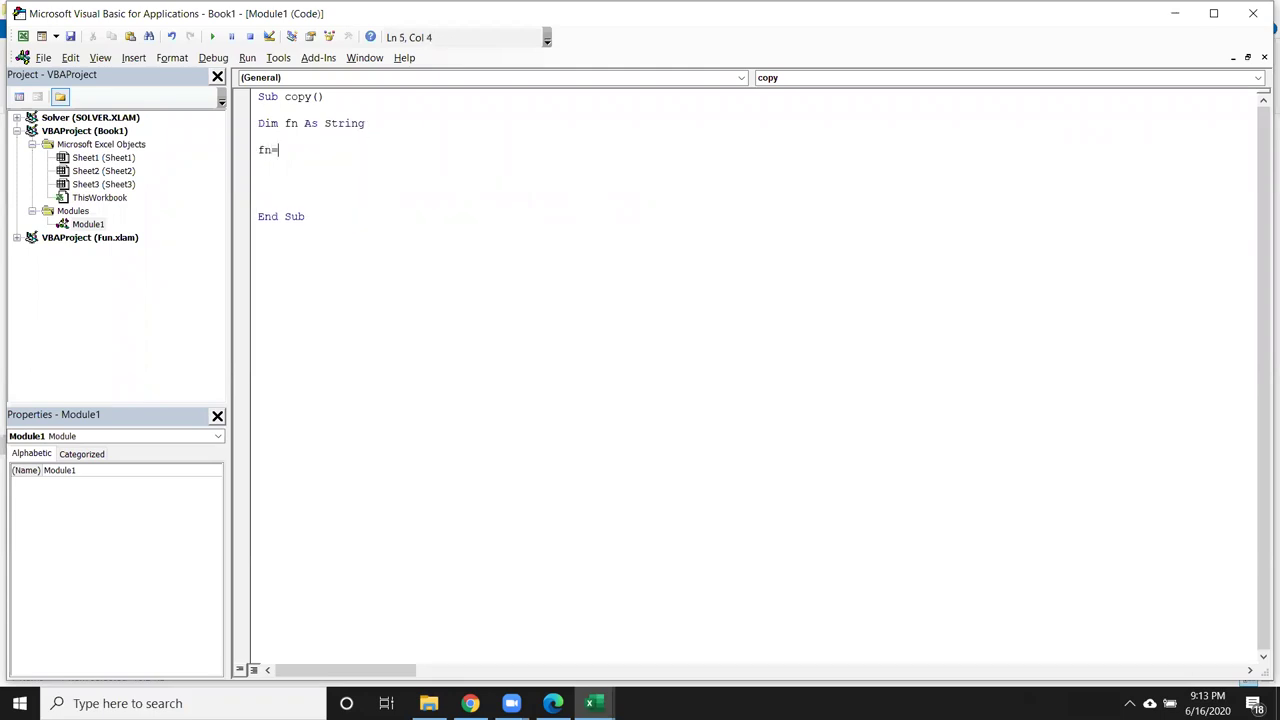
{"action": "type", "text": "dir("}
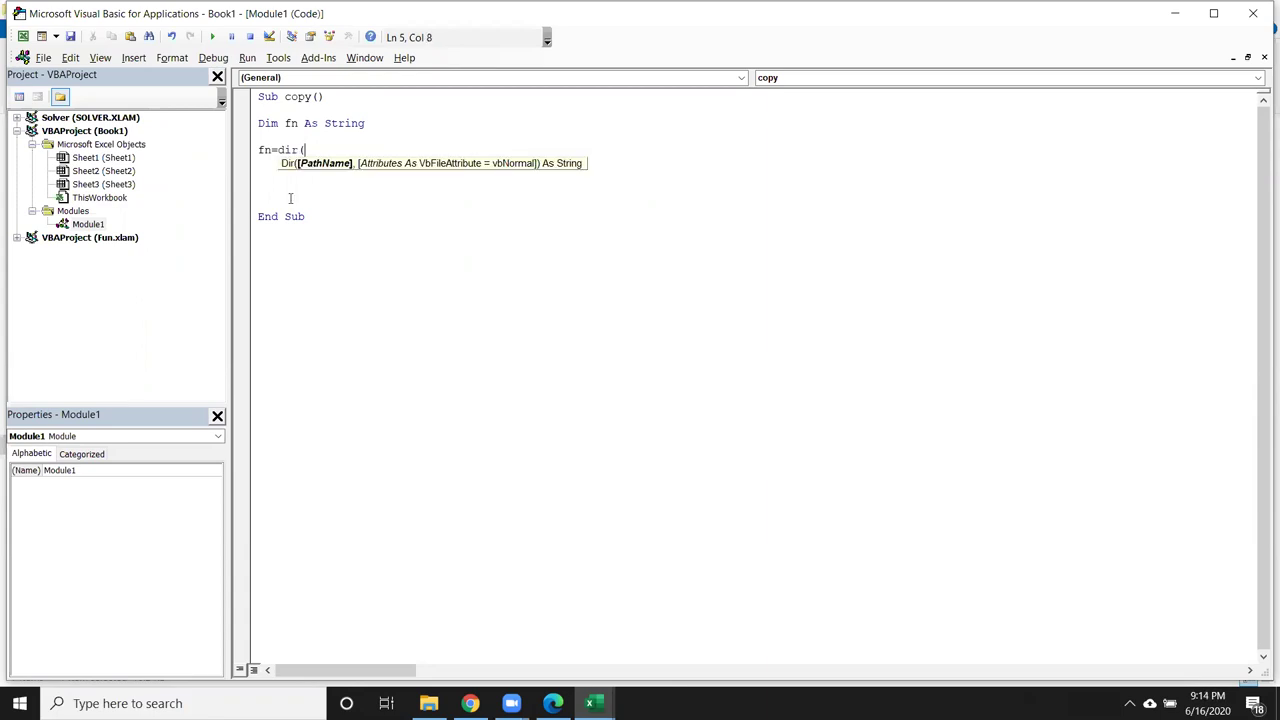
{"action": "type", "text": "\"C:\\Users\\DELL\\Desktop\\MF\\Data\\DT"}
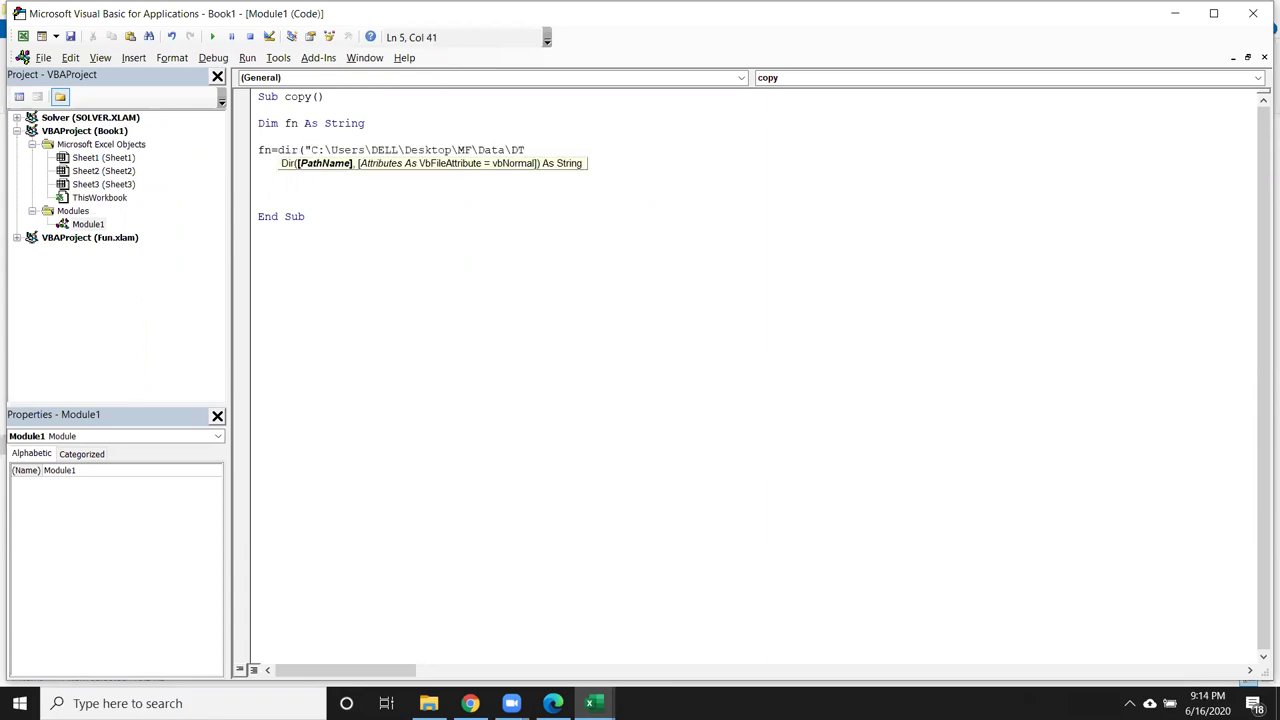
{"action": "type", "text": "\\.*"}
{"action": "key", "text": "BackSpace"}
{"action": "key", "text": "BackSpace"}
{"action": "type", "text": "*.xls*"}
{"action": "type", "text": "\","}
{"action": "key", "text": "Down"}
{"action": "key", "text": "Down"}
{"action": "key", "text": "Down"}
{"action": "key", "text": "Down"}
{"action": "key", "text": "Down"}
{"action": "key", "text": "Tab"}
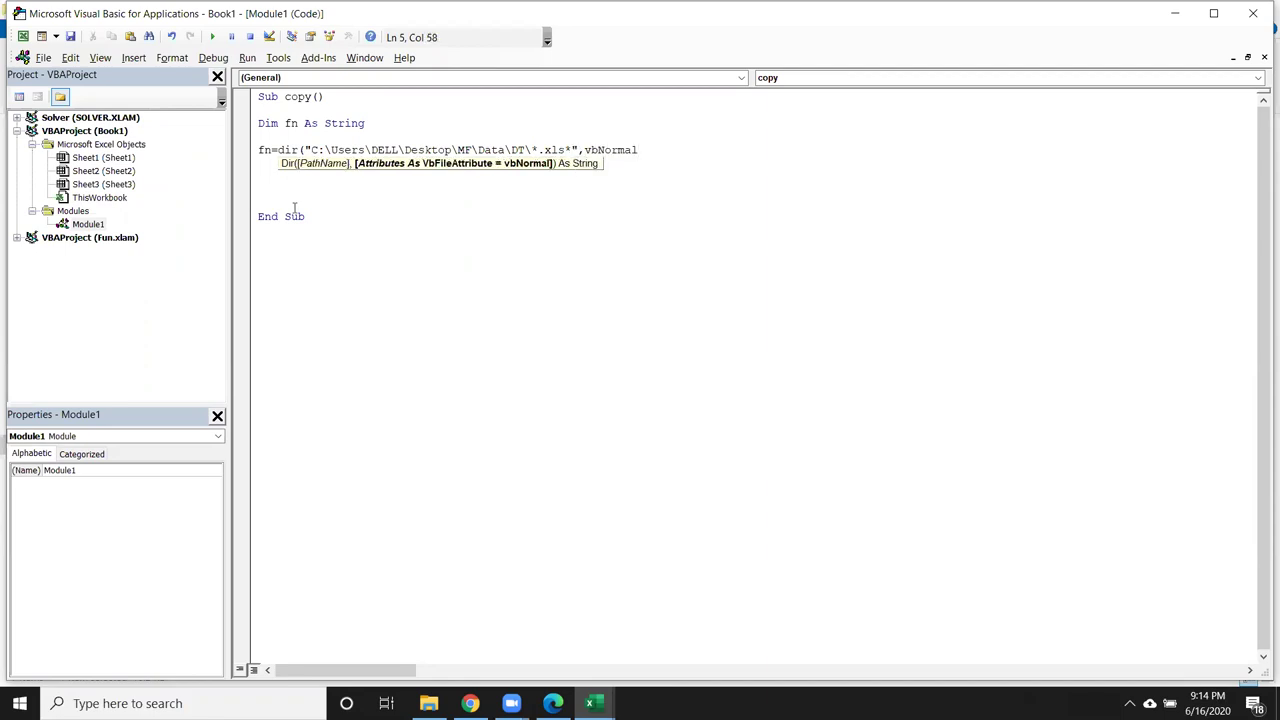
{"action": "type", "text": ")"}
{"action": "key", "text": "Return"}
{"action": "key", "text": "Return"}
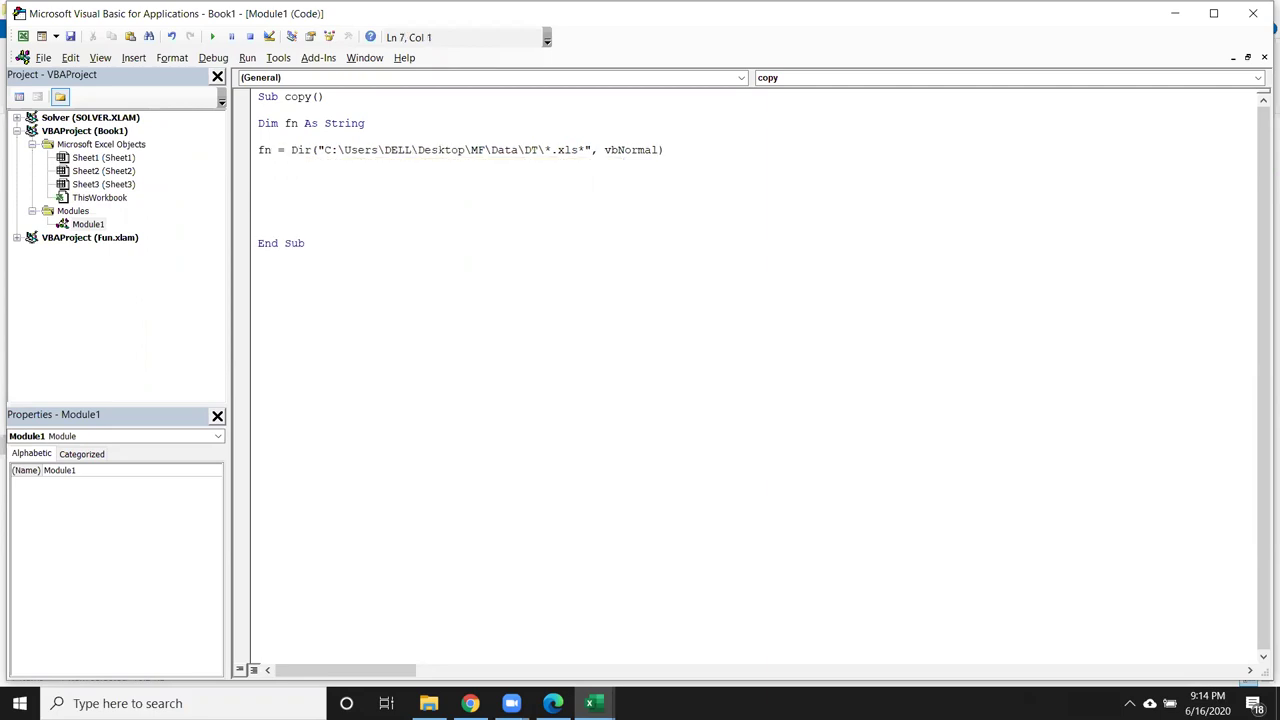
Add the Do While fn <> "" loop line
{"action": "type", "text": "do"}
{"action": "type", "text": "while fn<>\"\""}
{"action": "key", "text": "Return"}
{"action": "key", "text": "Return"}
{"action": "key", "text": "Return"}
{"action": "key", "text": "Up"}
{"action": "key", "text": "Up"}
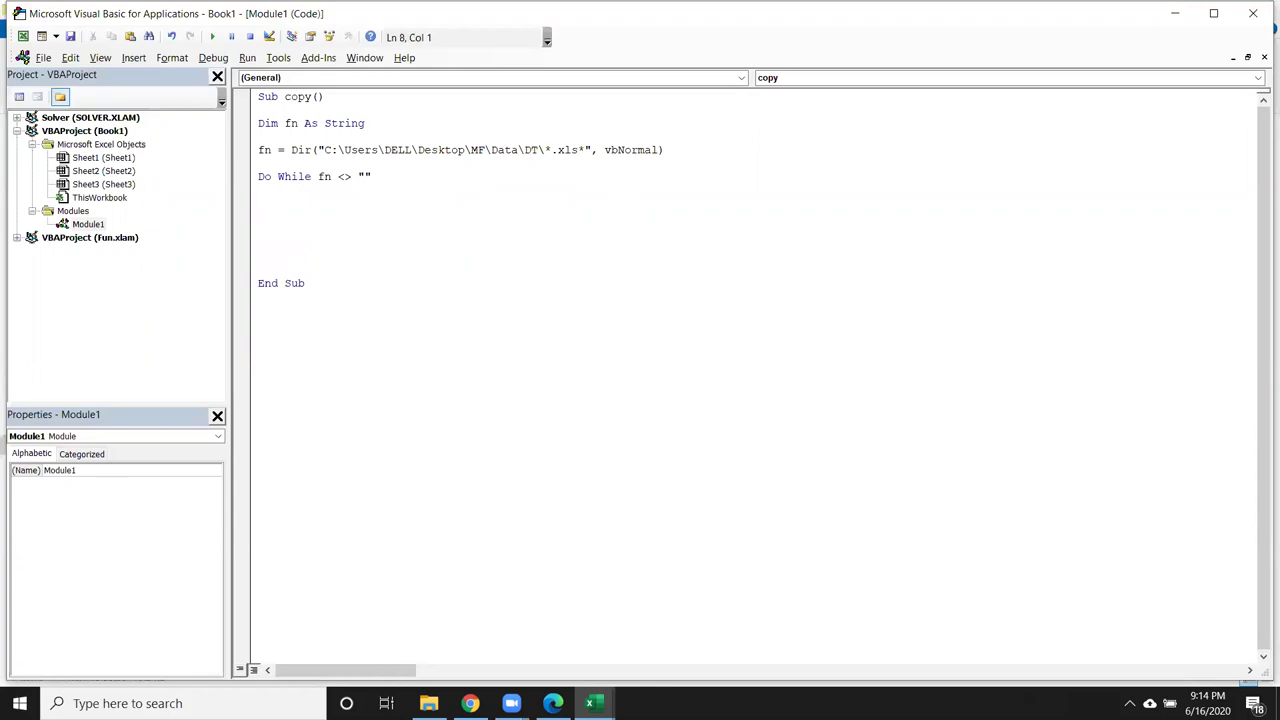
{"action": "key", "text": "alt+Tab"}
{"action": "key", "text": "alt+Tab"}
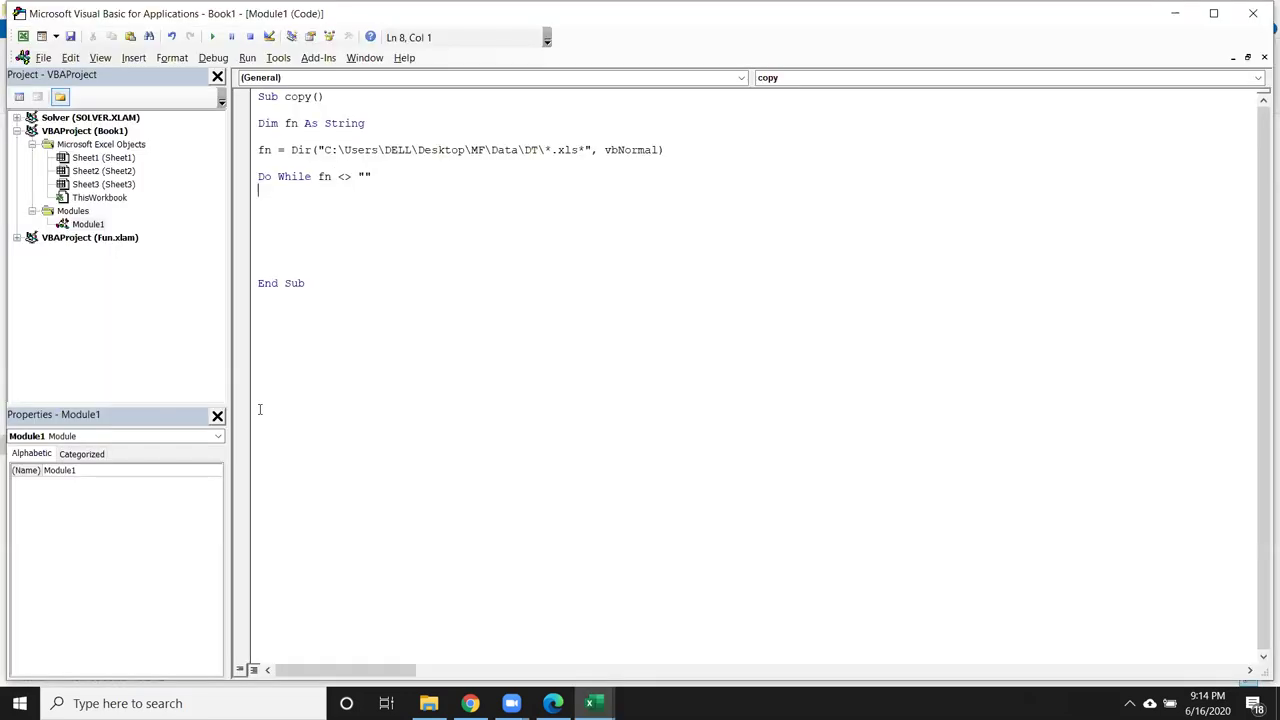
{"action": "key", "text": "alt+Tab"}
{"action": "key", "text": "alt+Tab"}
{"action": "mouse_move", "coordinate": [590, 703]}
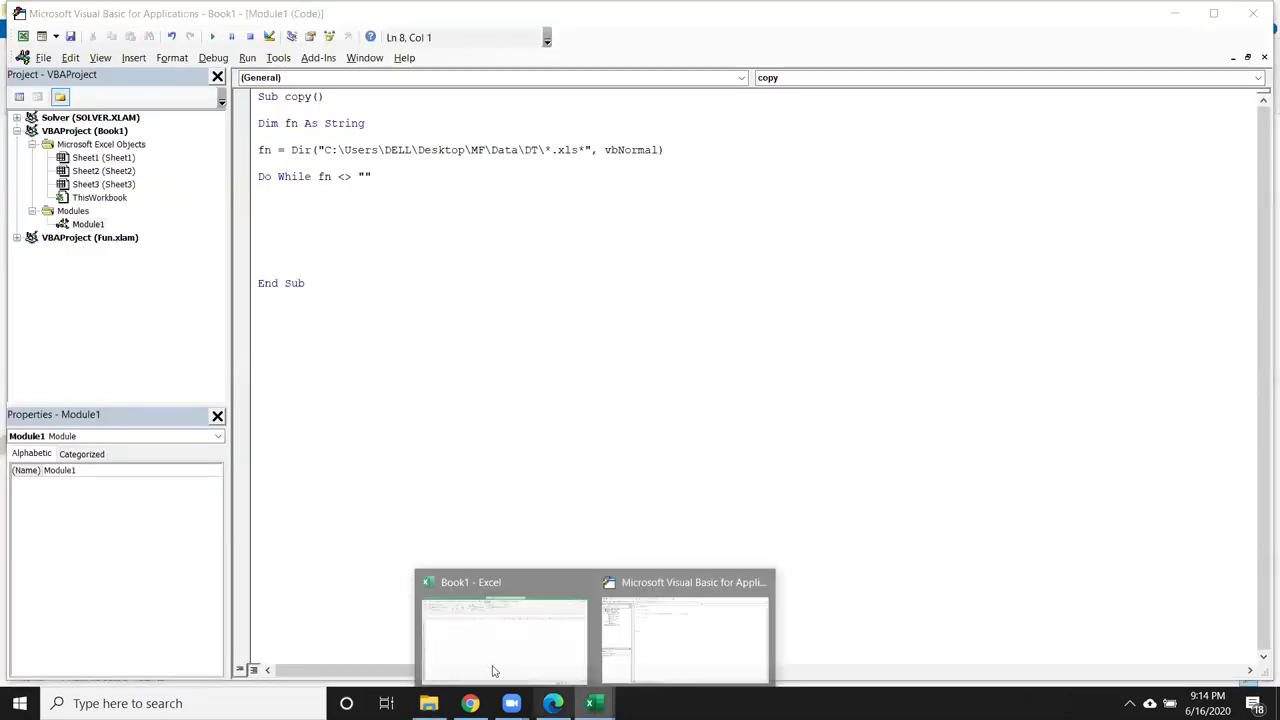
{"action": "left_click", "coordinate": [491, 671]}
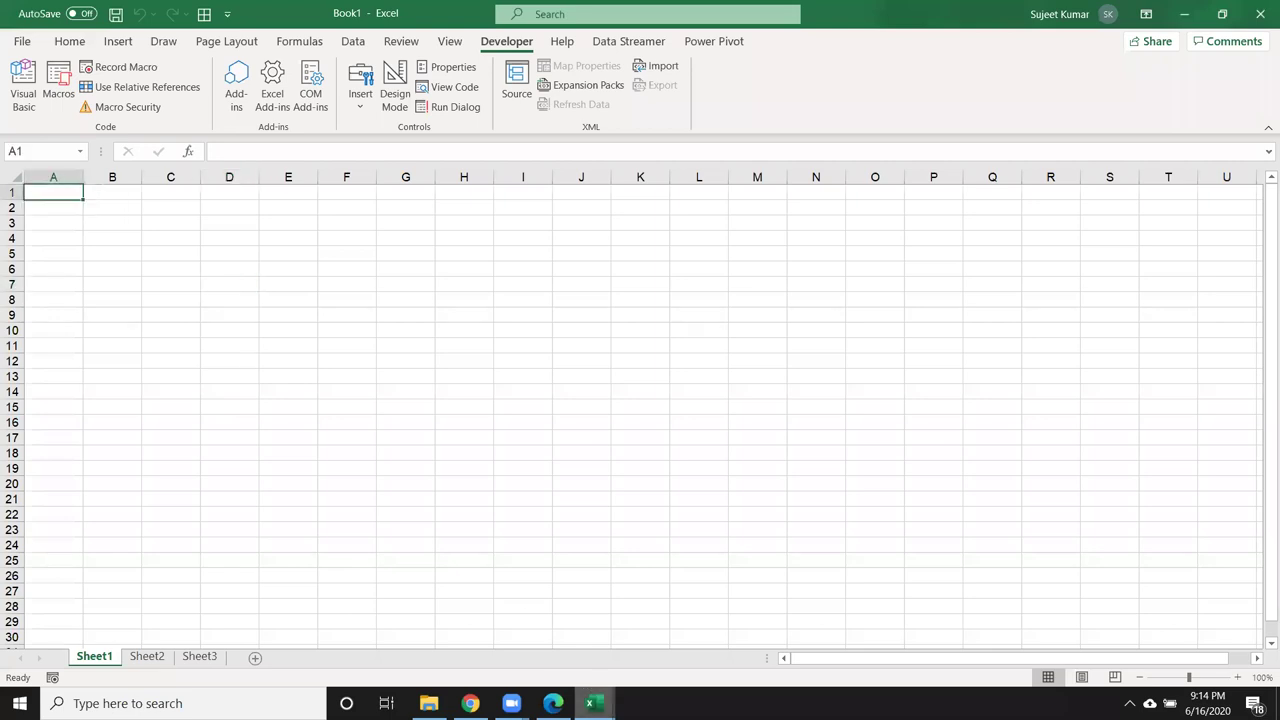
{"action": "mouse_move", "coordinate": [590, 703]}
{"action": "left_click", "coordinate": [660, 645]}
Write Range("A65000").End(xlUp).Offset(1, 0).Value = fn inside the loop
{"action": "type", "text": "range"}
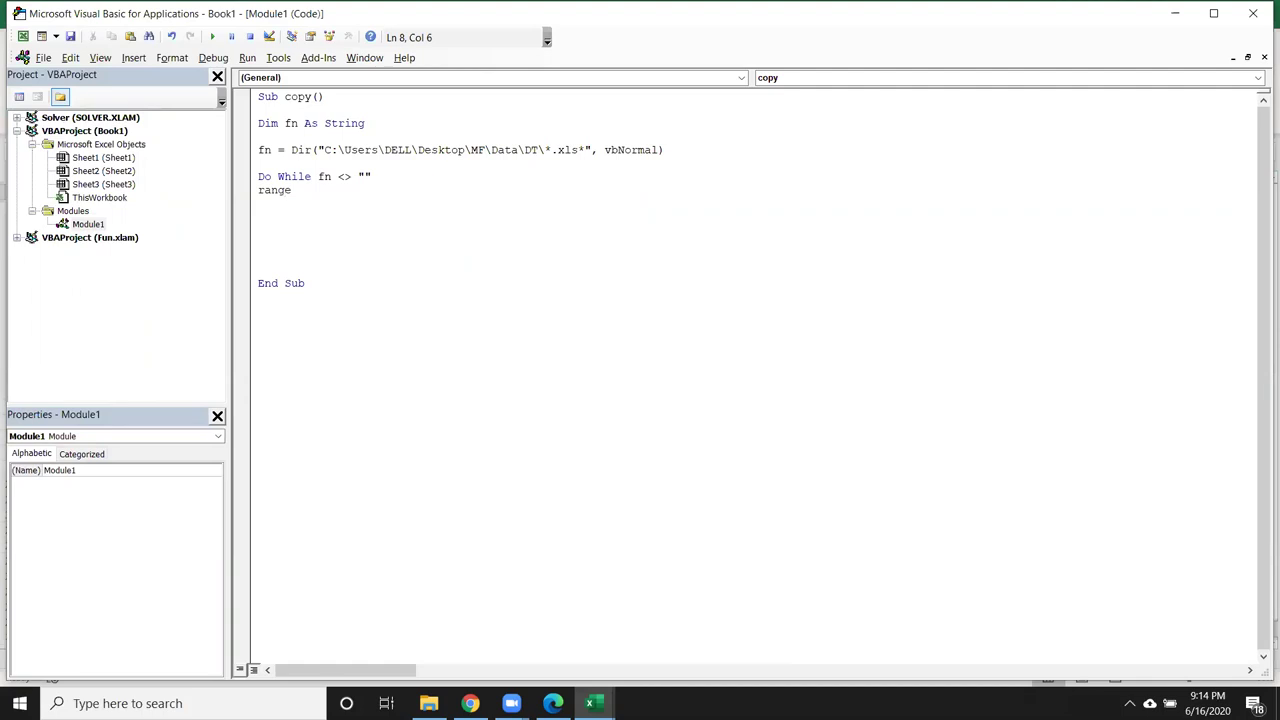
{"action": "type", "text": "(\"A65000\").E"}
{"action": "key", "text": "Tab"}
{"action": "type", "text": "("}
{"action": "key", "text": "Down"}
{"action": "key", "text": "Down"}
{"action": "key", "text": "Down"}
{"action": "key", "text": "Tab"}
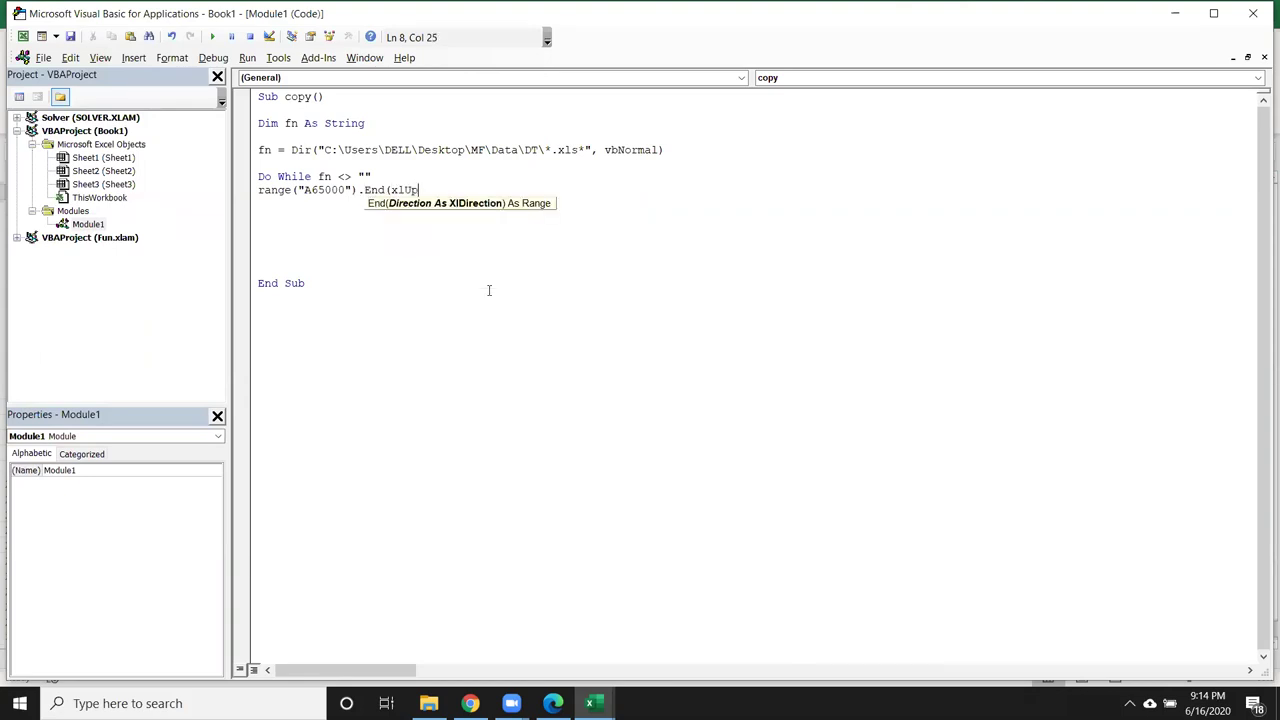
{"action": "type", "text": ").of"}
{"action": "key", "text": "Tab"}
{"action": "type", "text": "(1,0)"}
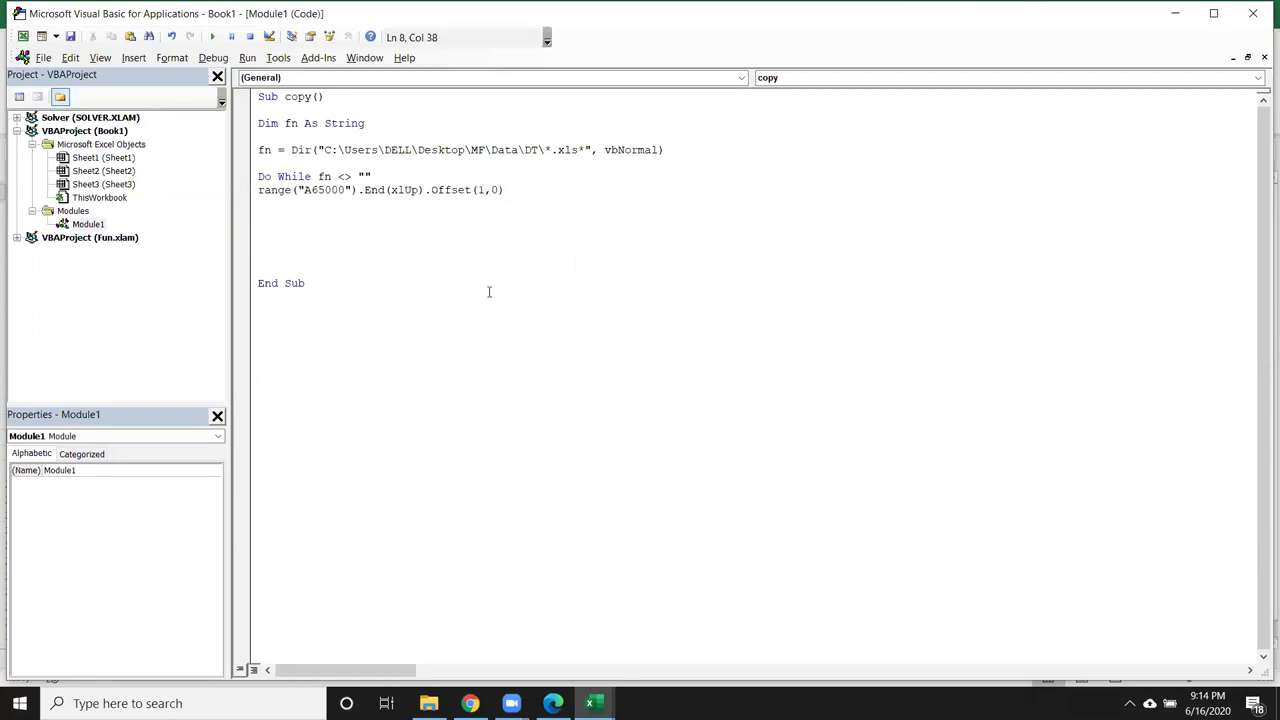
{"action": "type", "text": ".va"}
{"action": "key", "text": "Tab"}
{"action": "type", "text": "= "}
{"action": "type", "text": "fn"}
{"action": "key", "text": "Return"}
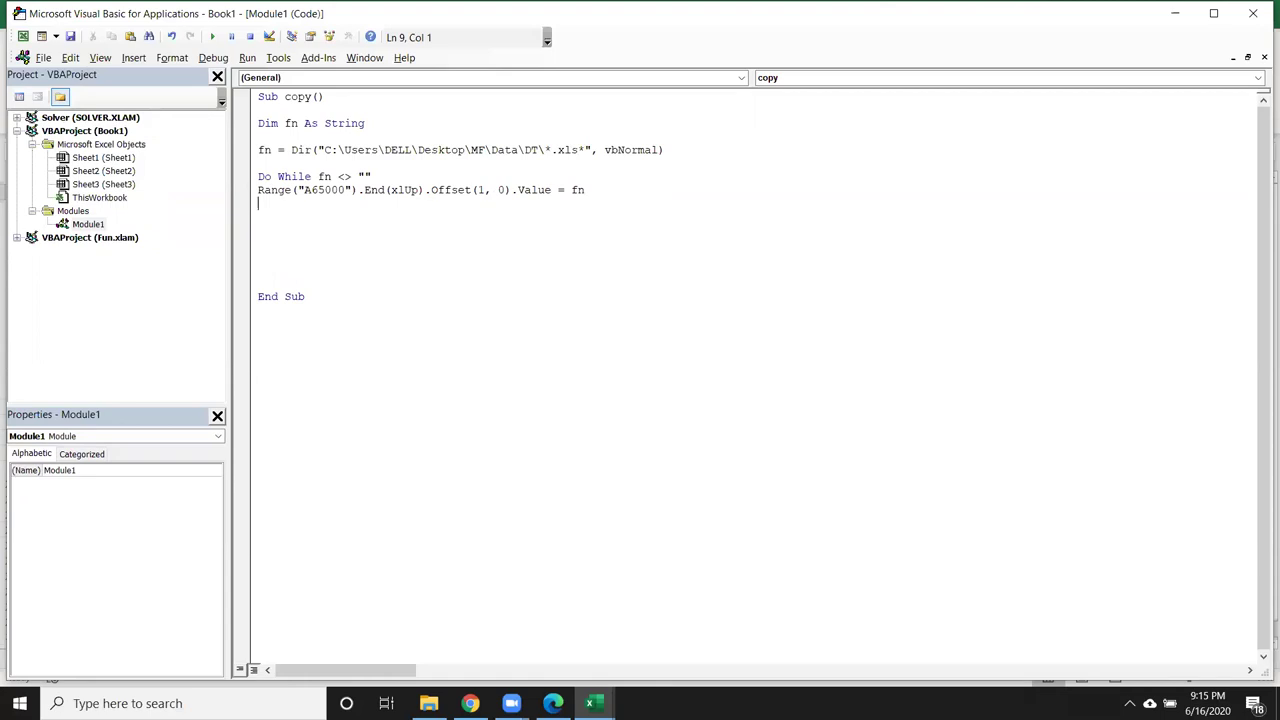
Add fn = Dir() and close the loop with Loop
{"action": "type", "text": "fn=dir()"}
{"action": "key", "text": "Return"}
{"action": "type", "text": "loop"}
{"action": "left_click", "coordinate": [350, 297]}
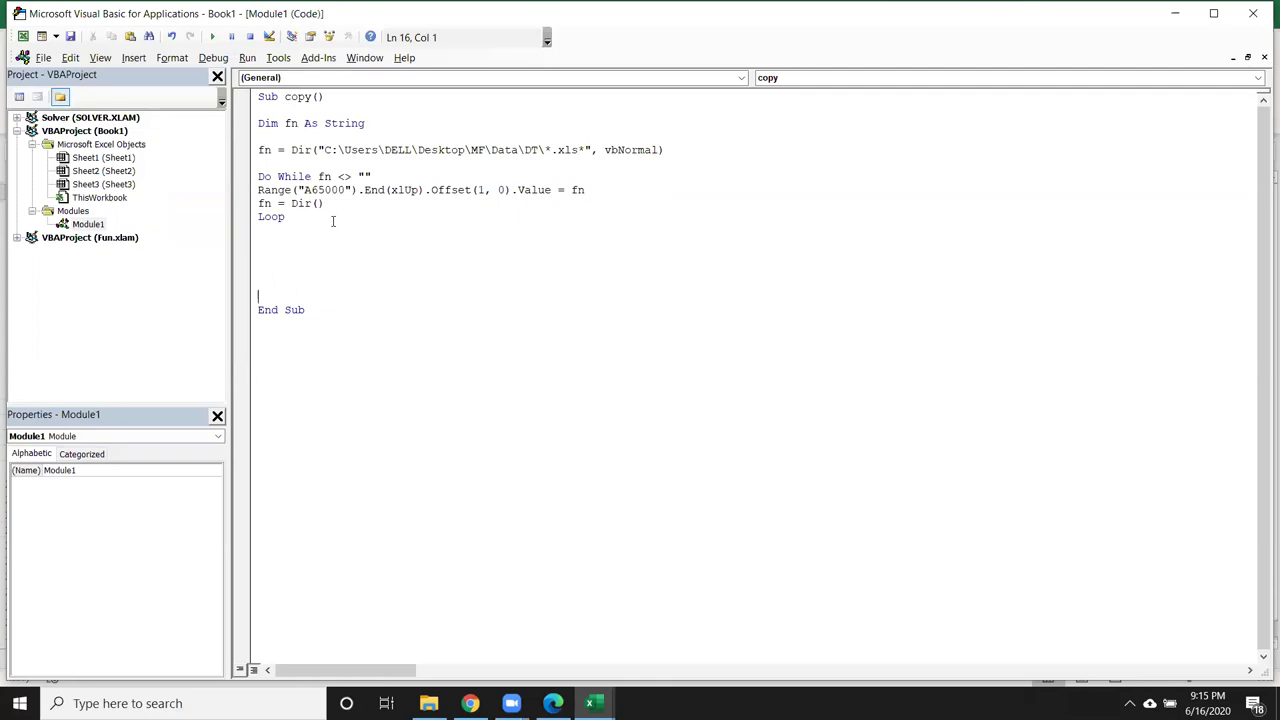
Clear the listed test file names from cells A2:A8
{"action": "key", "text": "F5"}
{"action": "key", "text": "alt+F11"}
{"action": "left_click", "coordinate": [45, 207]}
{"action": "left_click_drag", "start_coordinate": [45, 207], "coordinate": [55, 302]}
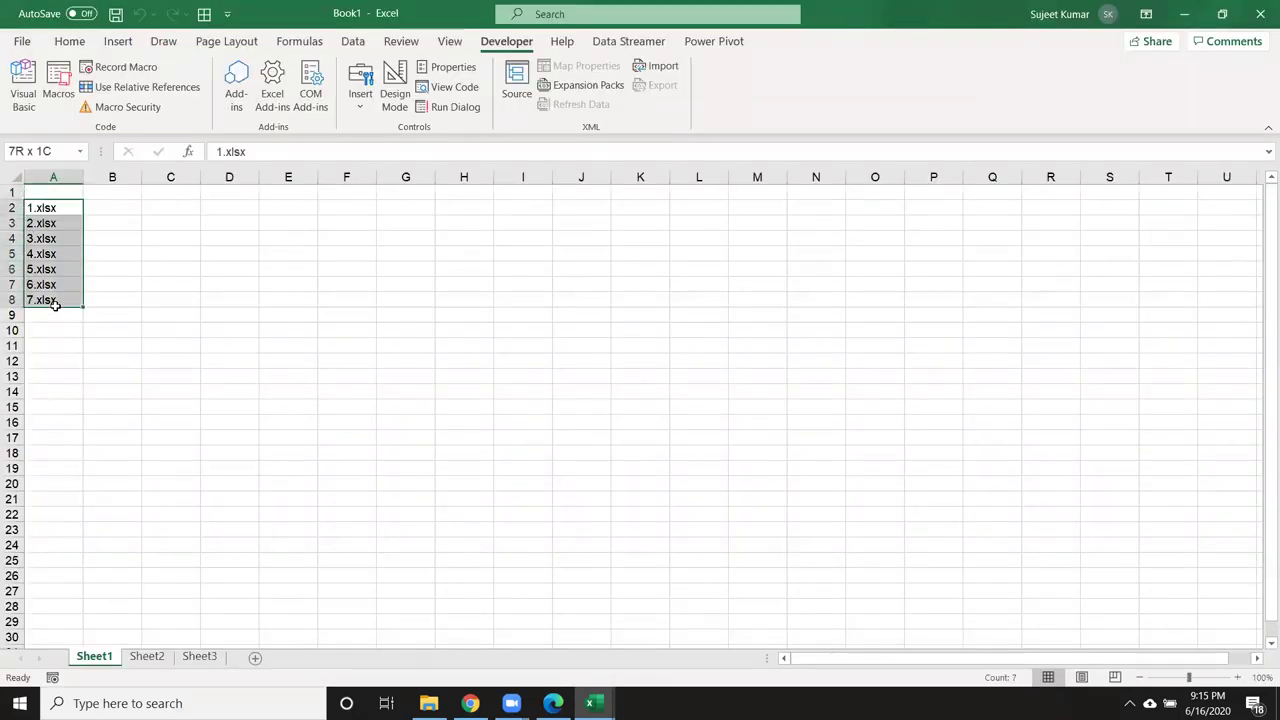
{"action": "key", "text": "Delete"}
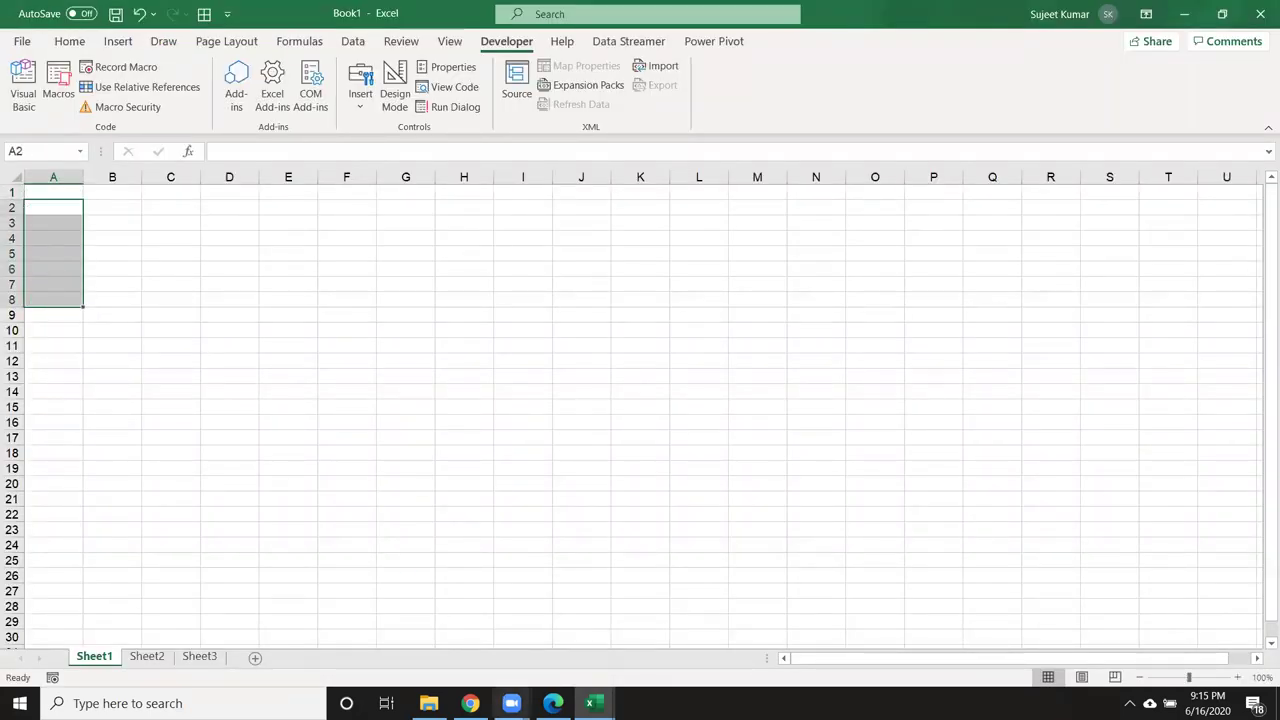
{"action": "mouse_move", "coordinate": [590, 703]}
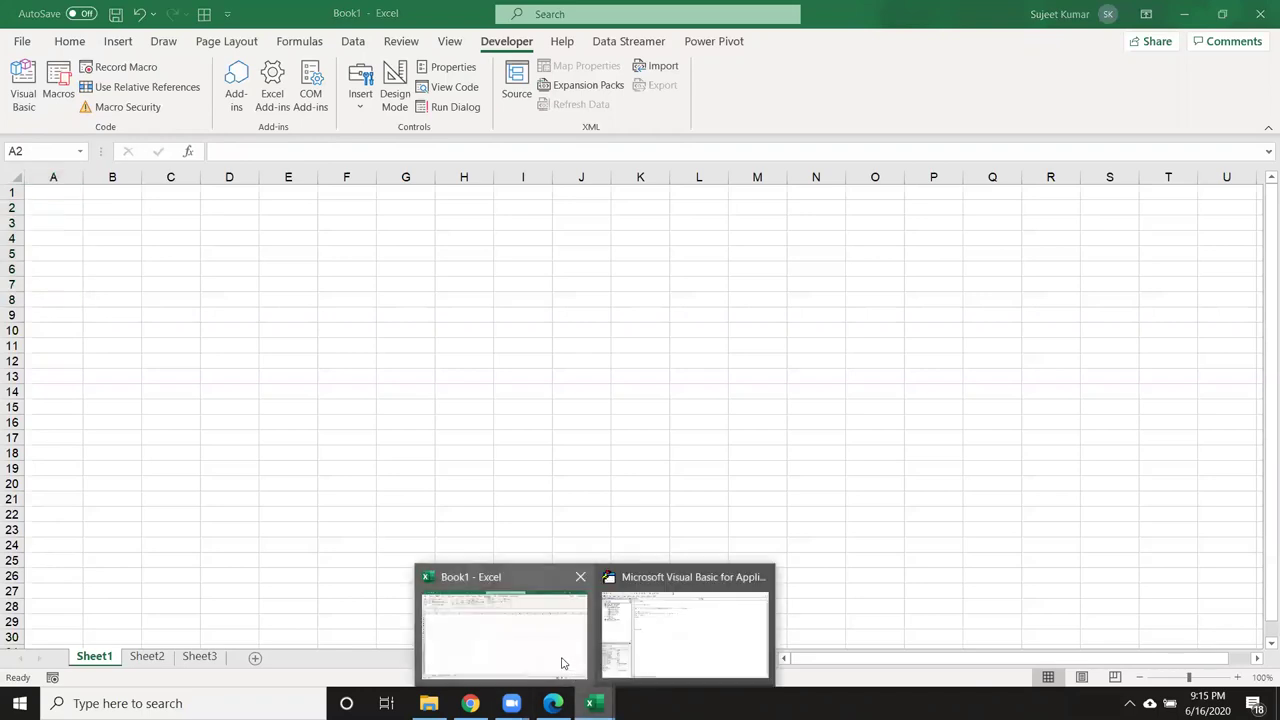
{"action": "left_click", "coordinate": [428, 703]}
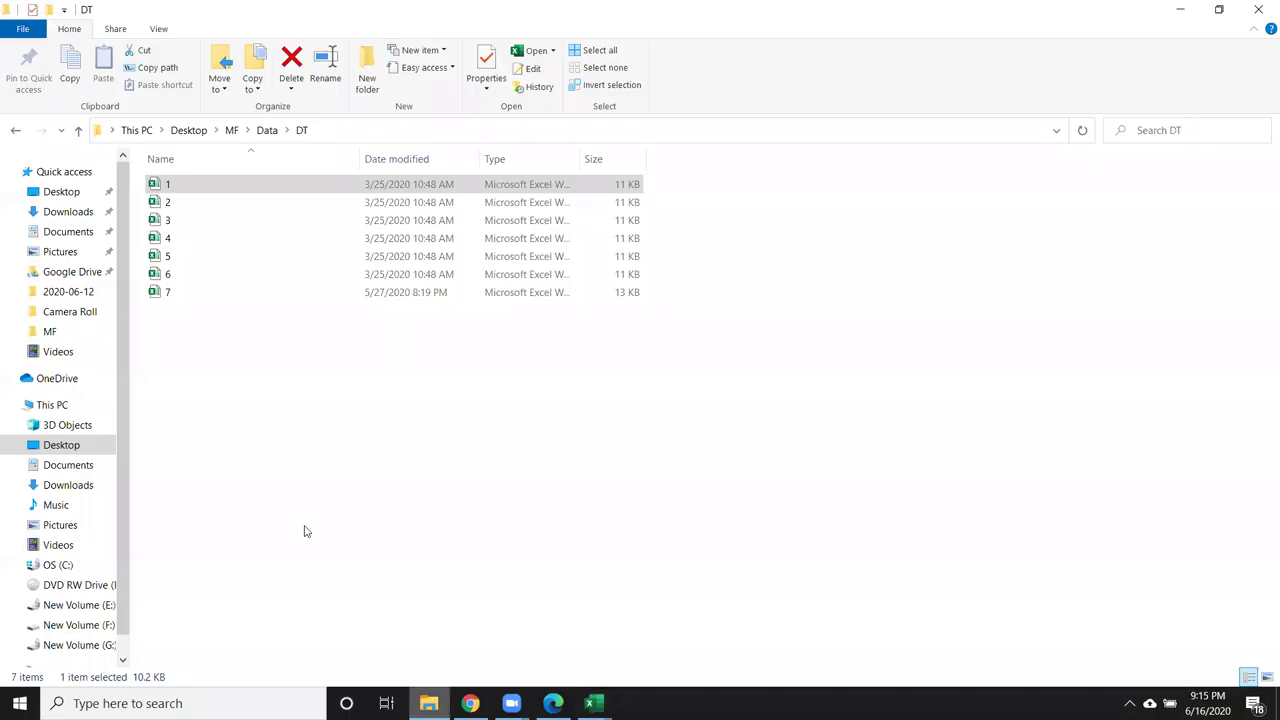
{"action": "left_click", "coordinate": [195, 190]}
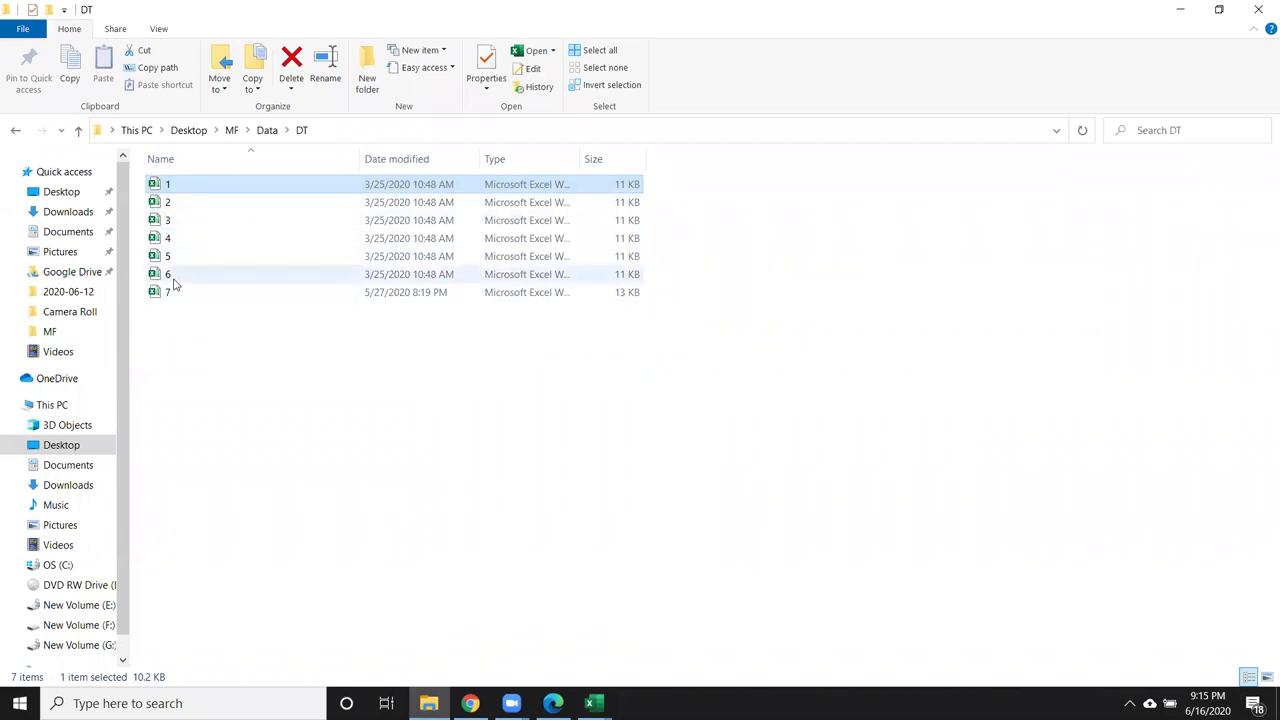
{"action": "key", "text": "alt+Tab"}
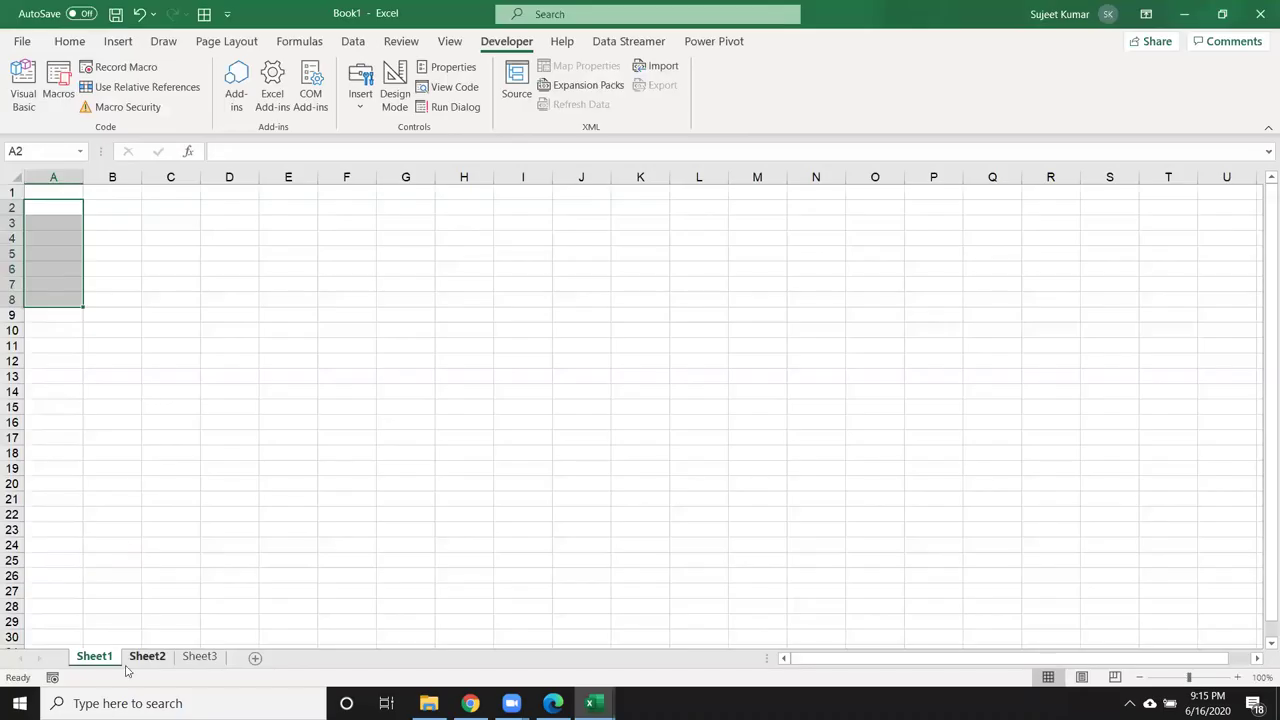
Rename the Sheet1 tab to Data
{"action": "double_click", "coordinate": [95, 657]}
{"action": "type", "text": "Data"}
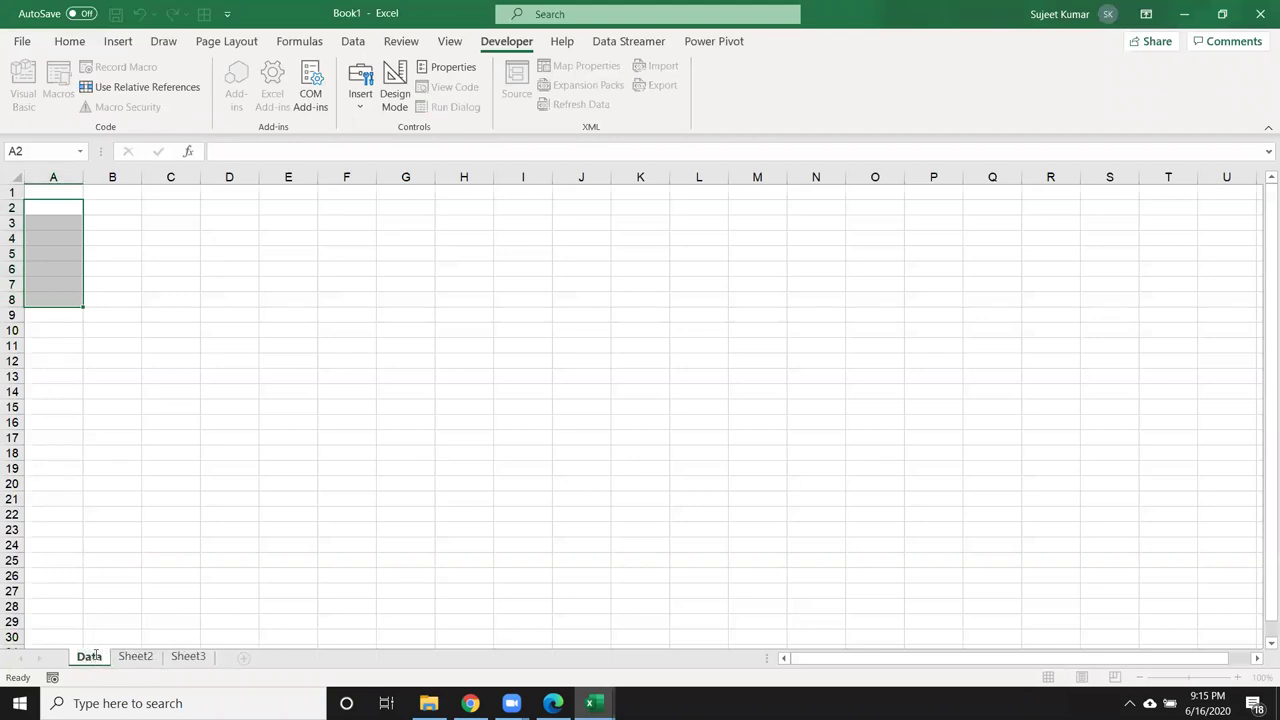
{"action": "left_click", "coordinate": [318, 414]}
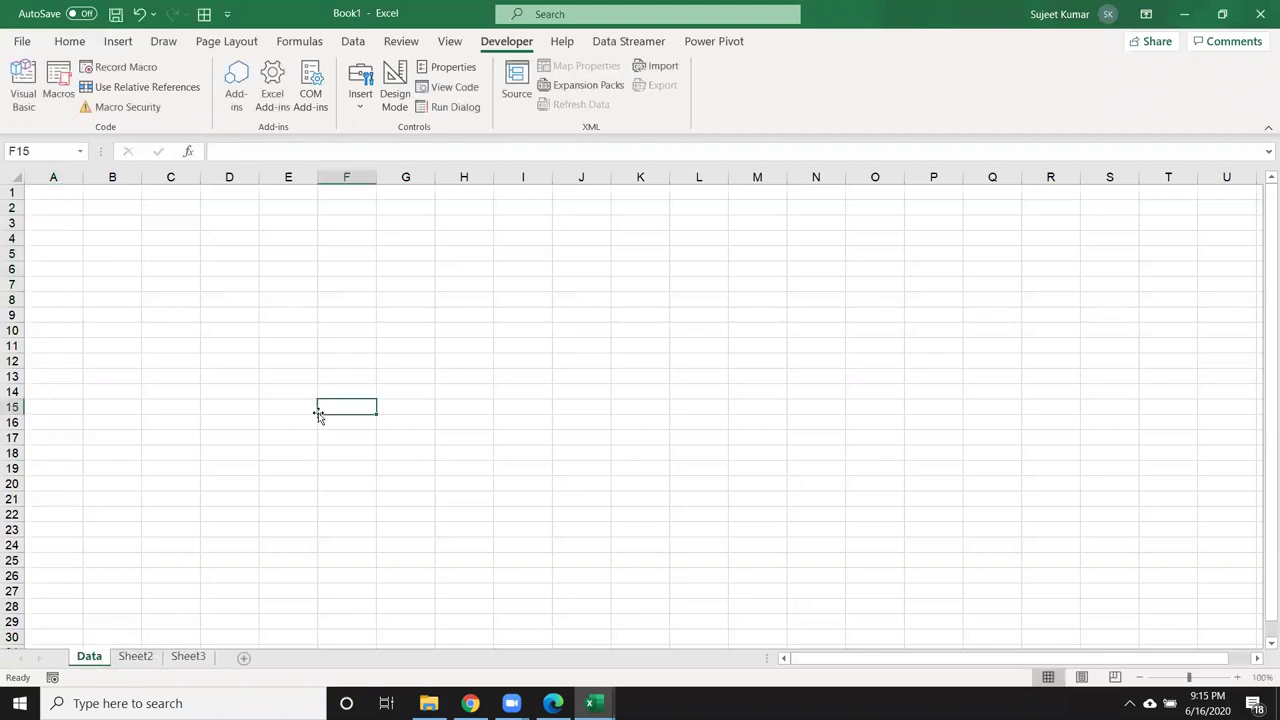
{"action": "key", "text": "alt+Tab"}
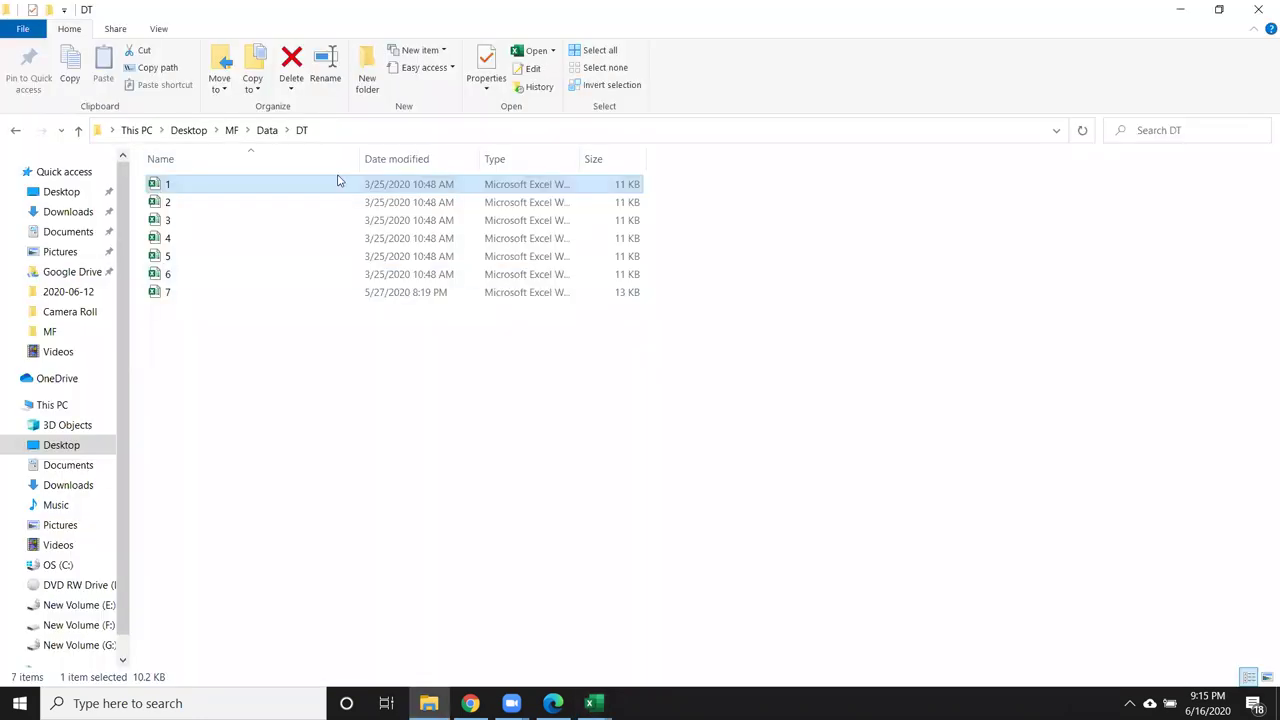
{"action": "key", "text": "alt+Tab"}
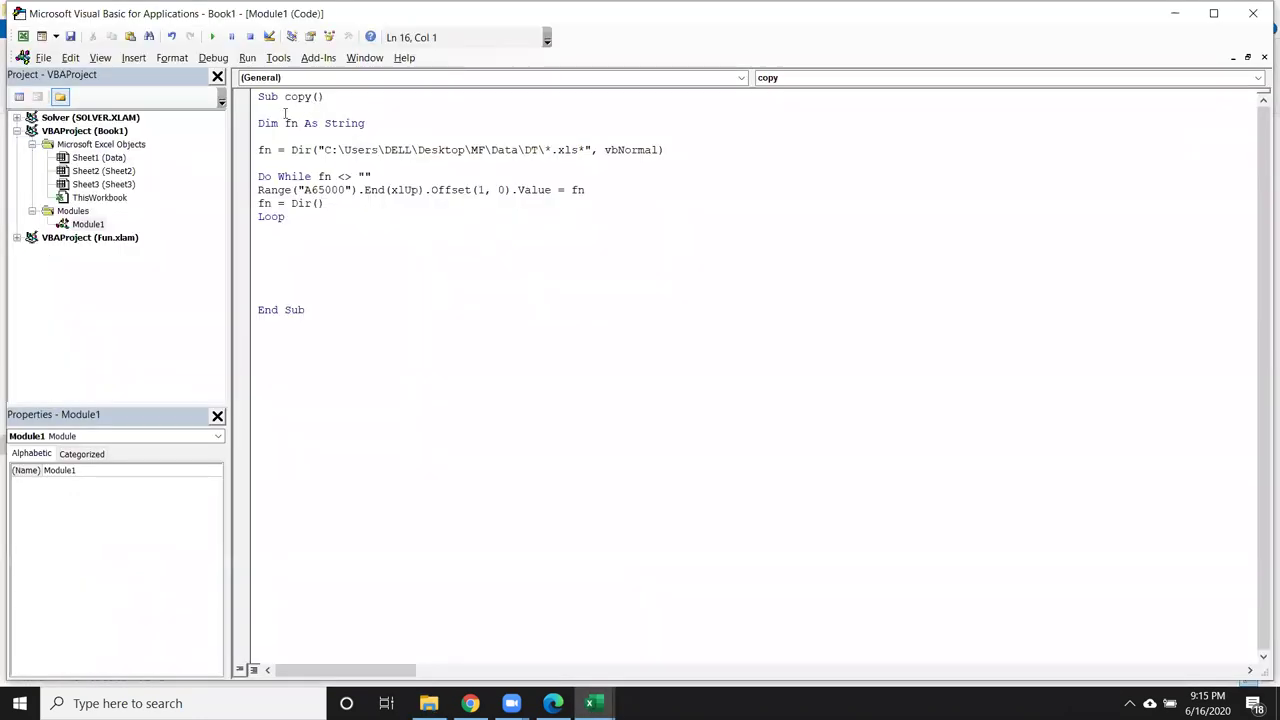
Extend the declaration to Dim fn, s As String and add s = ActiveWorkbook.Name
{"action": "key", "text": "Return"}
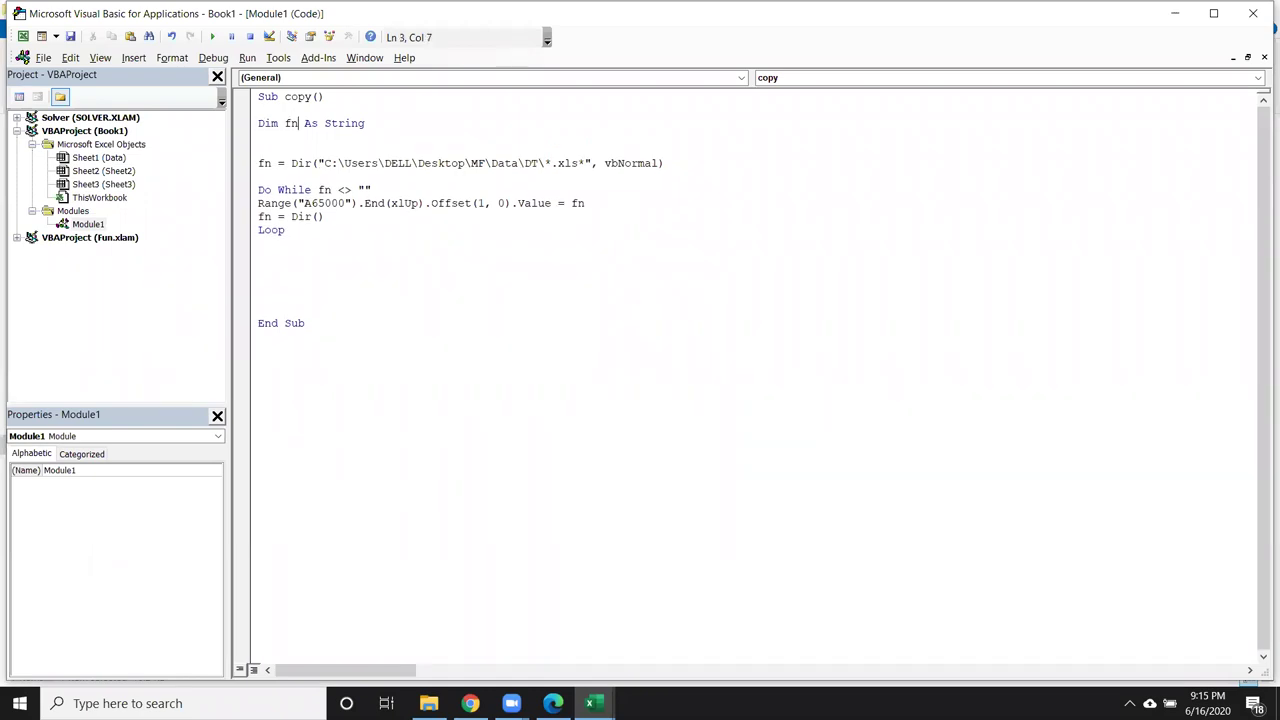
{"action": "type", "text": ", s"}
{"action": "key", "text": "Down"}
{"action": "type", "text": "s=active"}
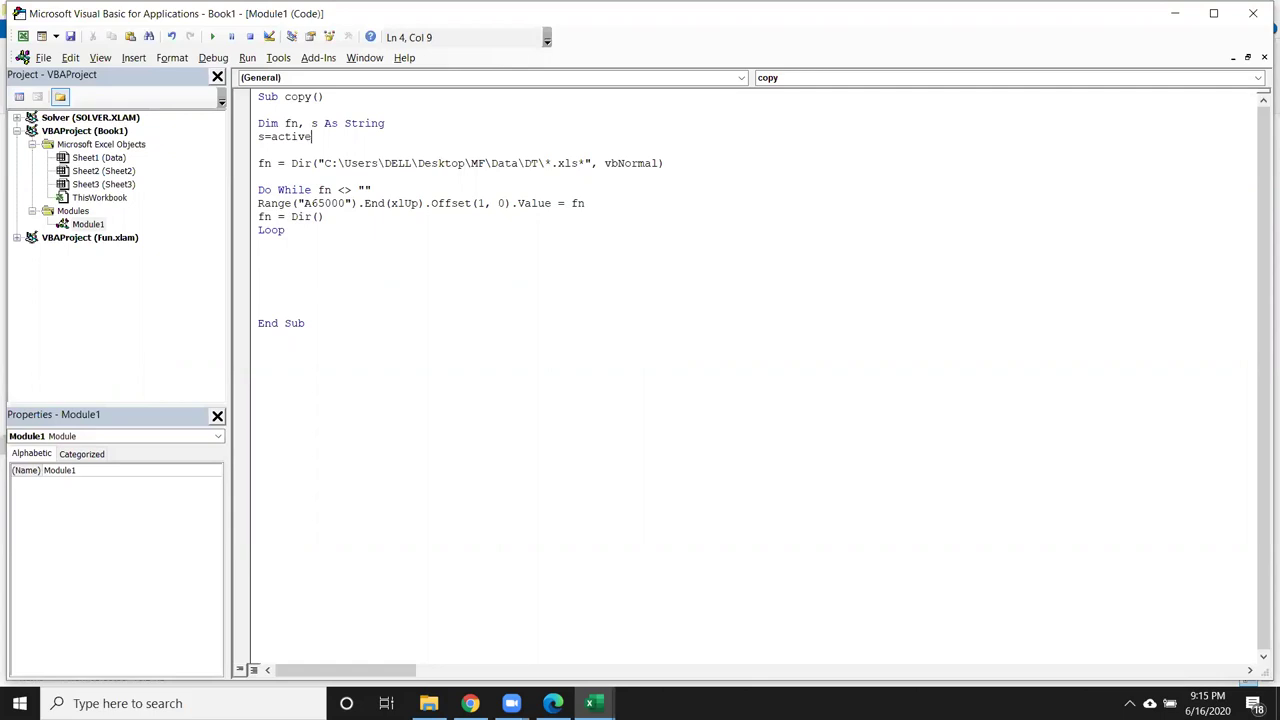
{"action": "type", "text": "workbook."}
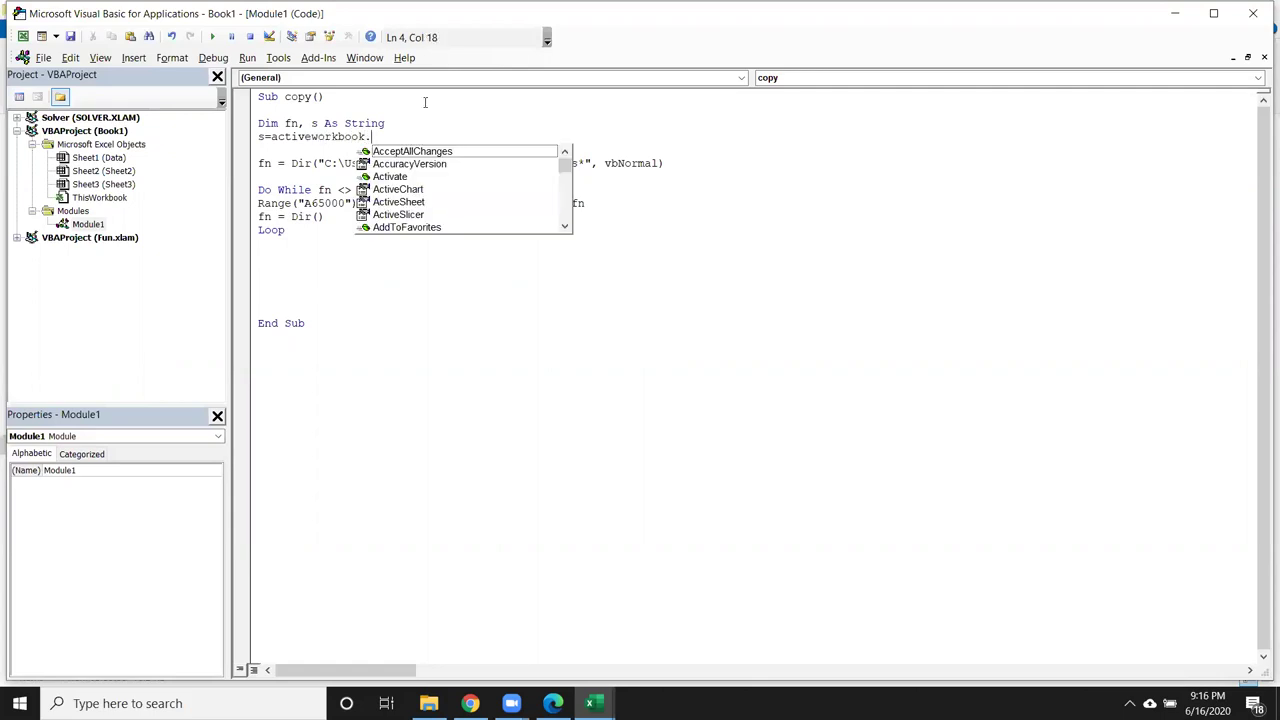
{"action": "type", "text": "name"}
{"action": "key", "text": "Tab"}
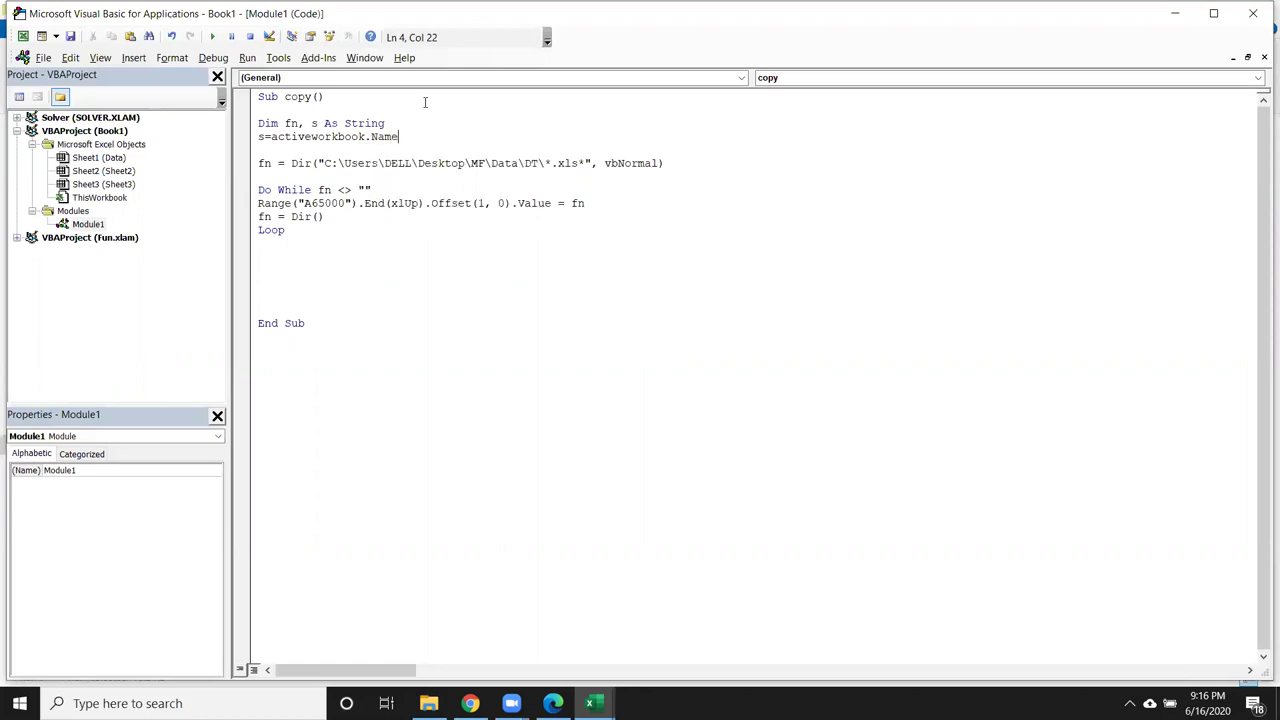
Comment out the Range line and leave a blank line for new loop code
{"action": "key", "text": "Down"}
{"action": "key", "text": "Down"}
{"action": "key", "text": "Down"}
{"action": "key", "text": "Down"}
{"action": "key", "text": "Down"}
{"action": "key", "text": "Down"}
{"action": "left_click", "coordinate": [608, 199]}
{"action": "key", "text": "Return"}
{"action": "key", "text": "Return"}
{"action": "key", "text": "Up"}
{"action": "key", "text": "Return"}
{"action": "key", "text": "Return"}
{"action": "key", "text": "Up"}
{"action": "key", "text": "Up"}
{"action": "key", "text": "Up"}
{"action": "type", "text": "'"}
{"action": "key", "text": "Down"}
{"action": "key", "text": "Return"}
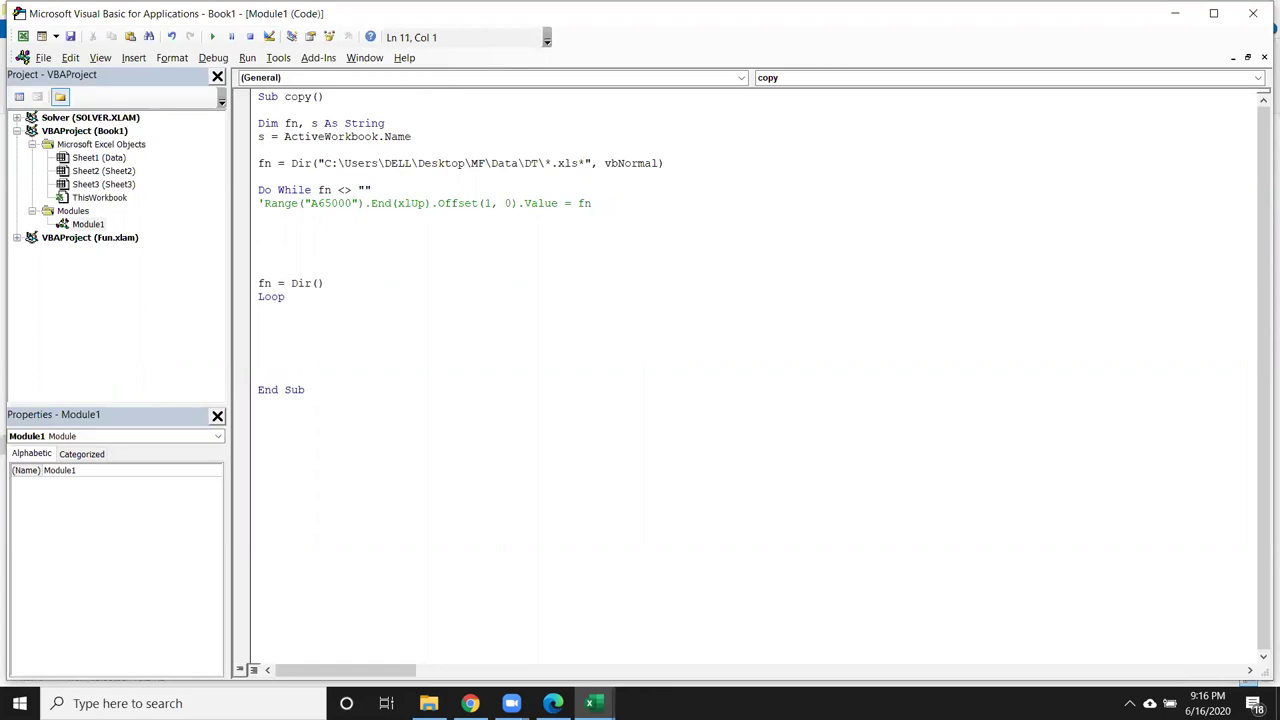
Add Workbooks.Open "...\DT\" & fn using the copied folder path, then Sheets(1).Select
{"action": "type", "text": "workbooks.o"}
{"action": "key", "text": "Tab"}
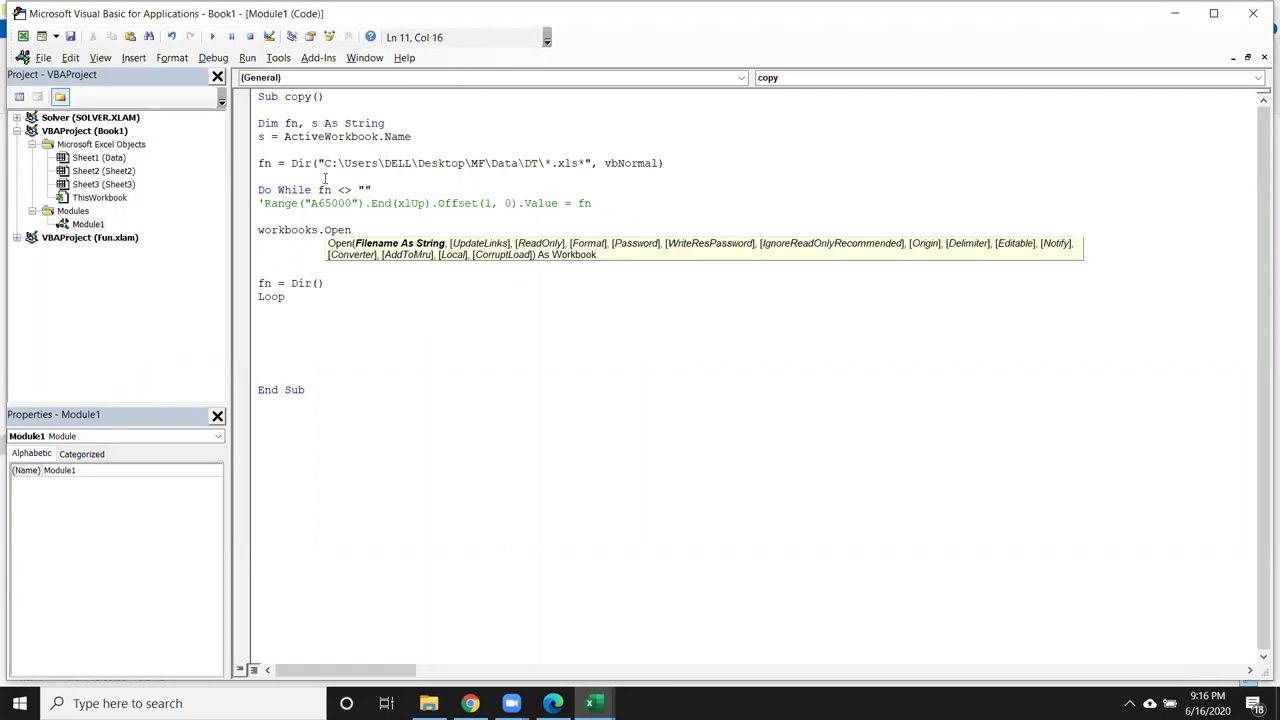
{"action": "left_click", "coordinate": [323, 165]}
{"action": "mouse_move", "coordinate": [323, 165]}
{"action": "left_mouse_down"}
{"action": "mouse_move", "coordinate": [510, 151]}
{"action": "mouse_move", "coordinate": [544, 165]}
{"action": "left_mouse_up"}
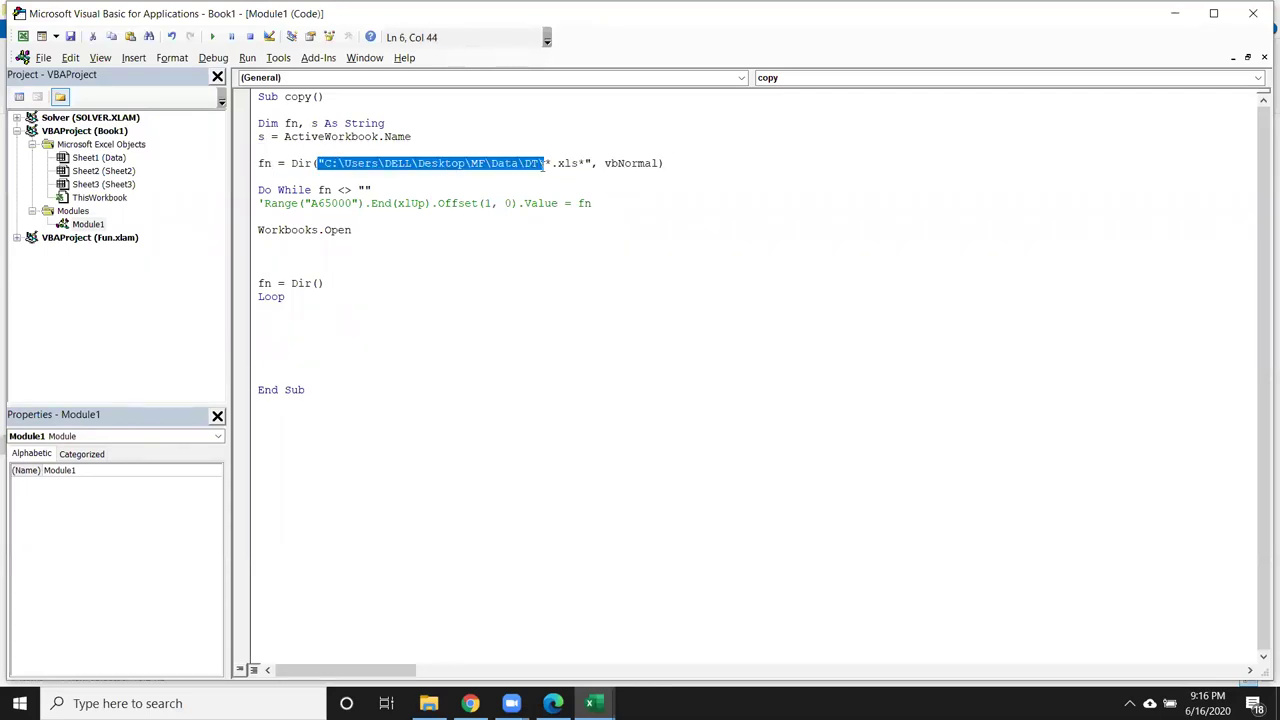
{"action": "key", "text": "ctrl+c"}
{"action": "left_click", "coordinate": [395, 242]}
{"action": "left_click", "coordinate": [389, 231]}
{"action": "type", "text": "\""}
{"action": "key", "text": "ctrl+v"}
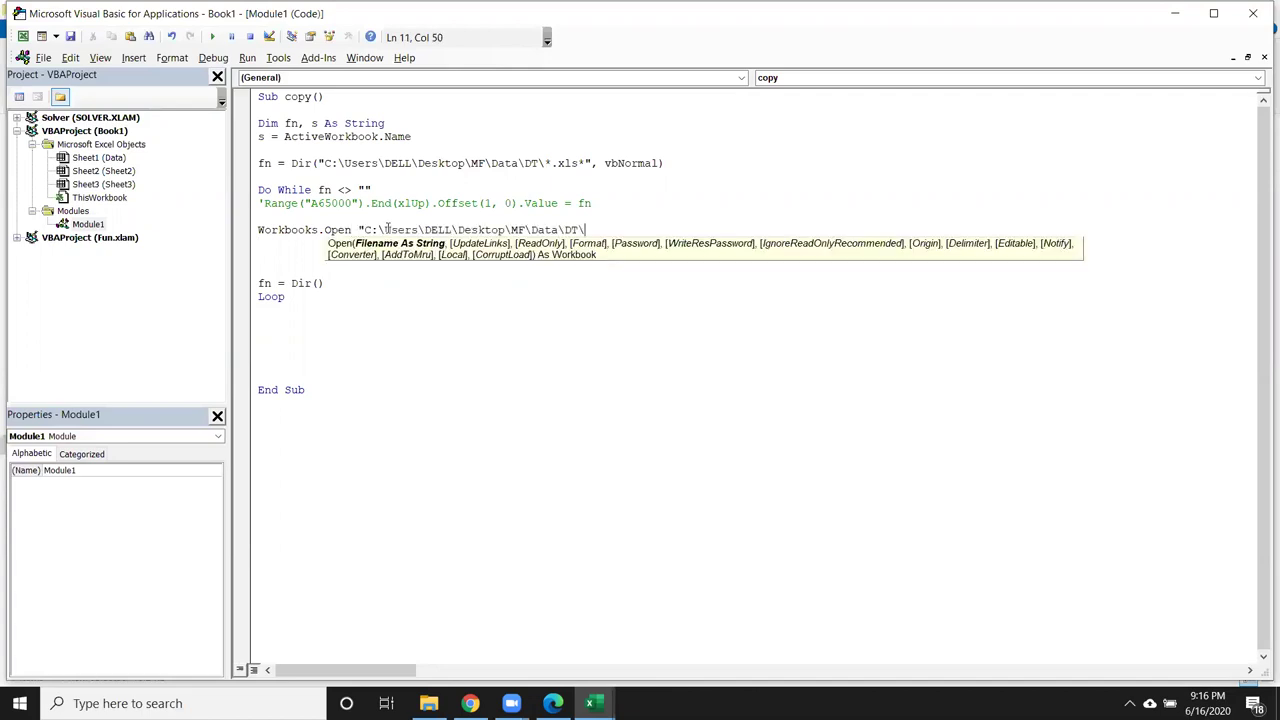
{"action": "type", "text": "\"& fn"}
{"action": "key", "text": "Down"}
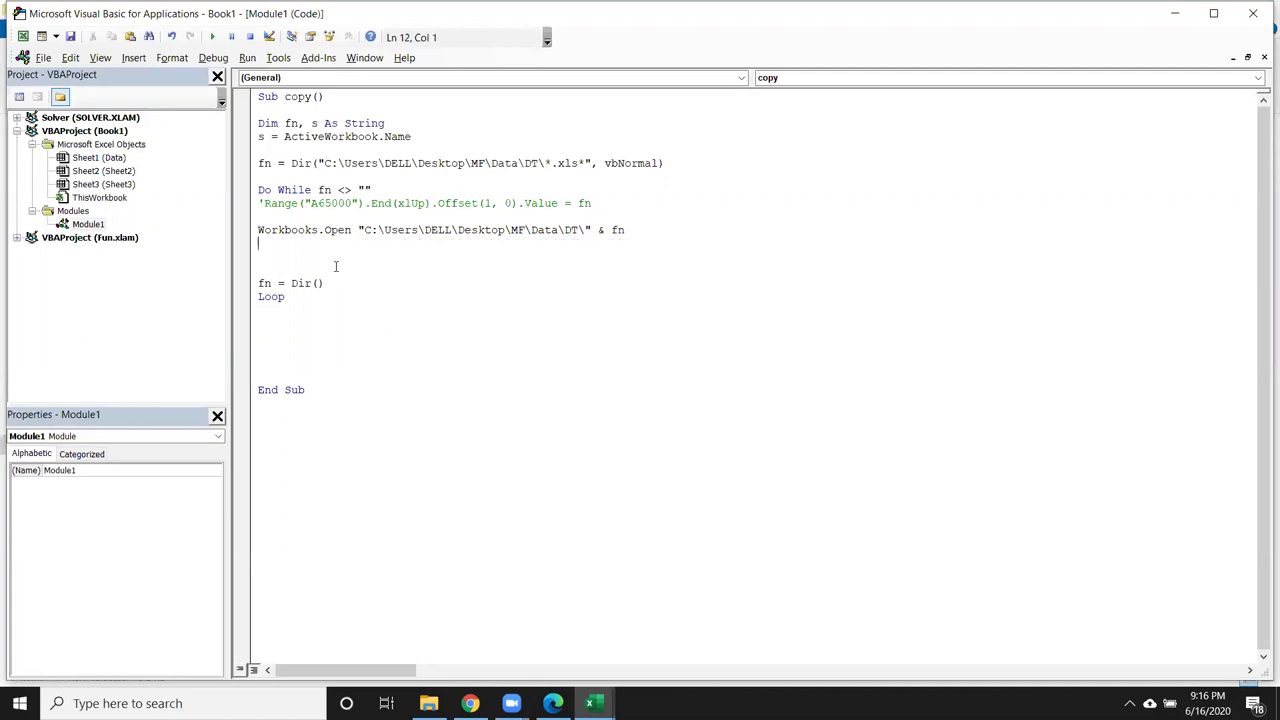
{"action": "type", "text": "sheet"}
{"action": "type", "text": "s"}
{"action": "type", "text": "(1)"}
{"action": "type", "text": ".select"}
Add Range("A1").CurrentRegion.Copy after Sheets(1).Select, fixing the 'rang' typo
{"action": "key", "text": "Return"}
{"action": "type", "text": "rang("}
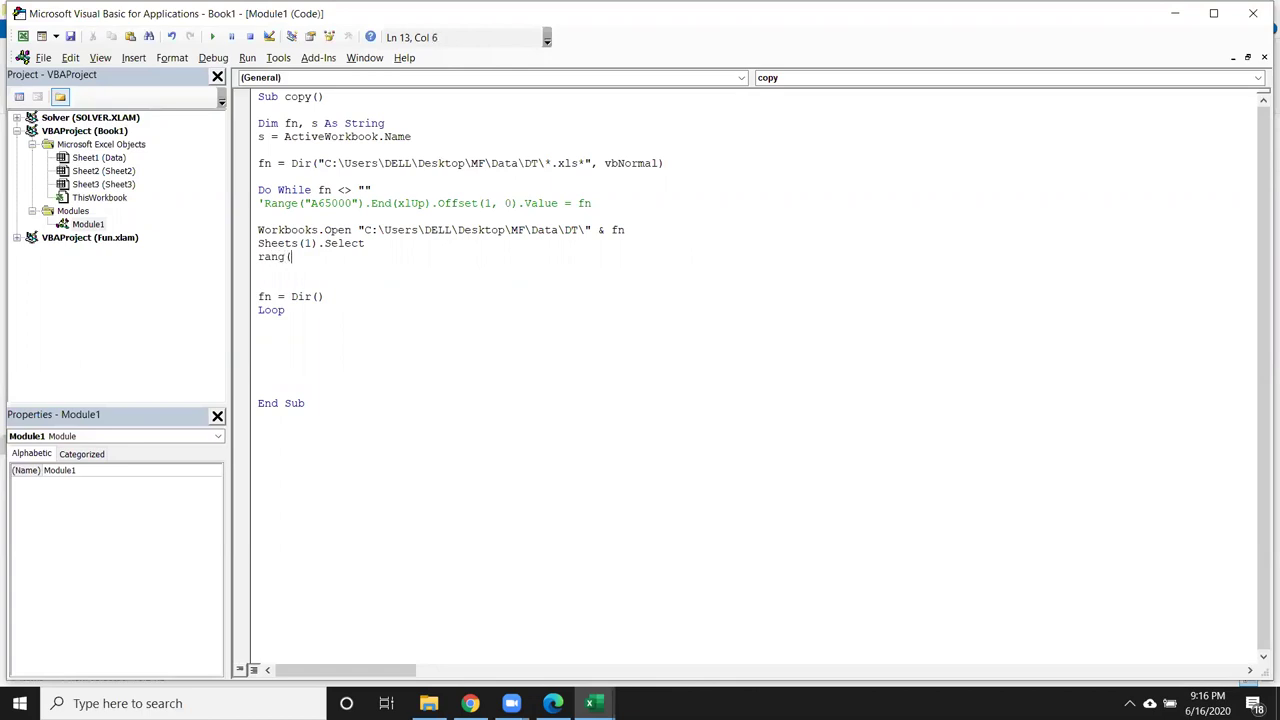
{"action": "type", "text": "\"A1\").cu"}
{"action": "left_click", "coordinate": [303, 257]}
{"action": "key", "text": "Right"}
{"action": "key", "text": "Right"}
{"action": "key", "text": "Right"}
{"action": "type", "text": "e"}
{"action": "key", "text": "Right"}
{"action": "key", "text": "Right"}
{"action": "key", "text": "Right"}
{"action": "key", "text": "Right"}
{"action": "key", "text": "Down"}
{"action": "key", "text": "BackSpace"}
{"action": "key", "text": "BackSpace"}
{"action": "key", "text": "BackSpace"}
{"action": "key", "text": "BackSpace"}
{"action": "type", "text": ".c"}
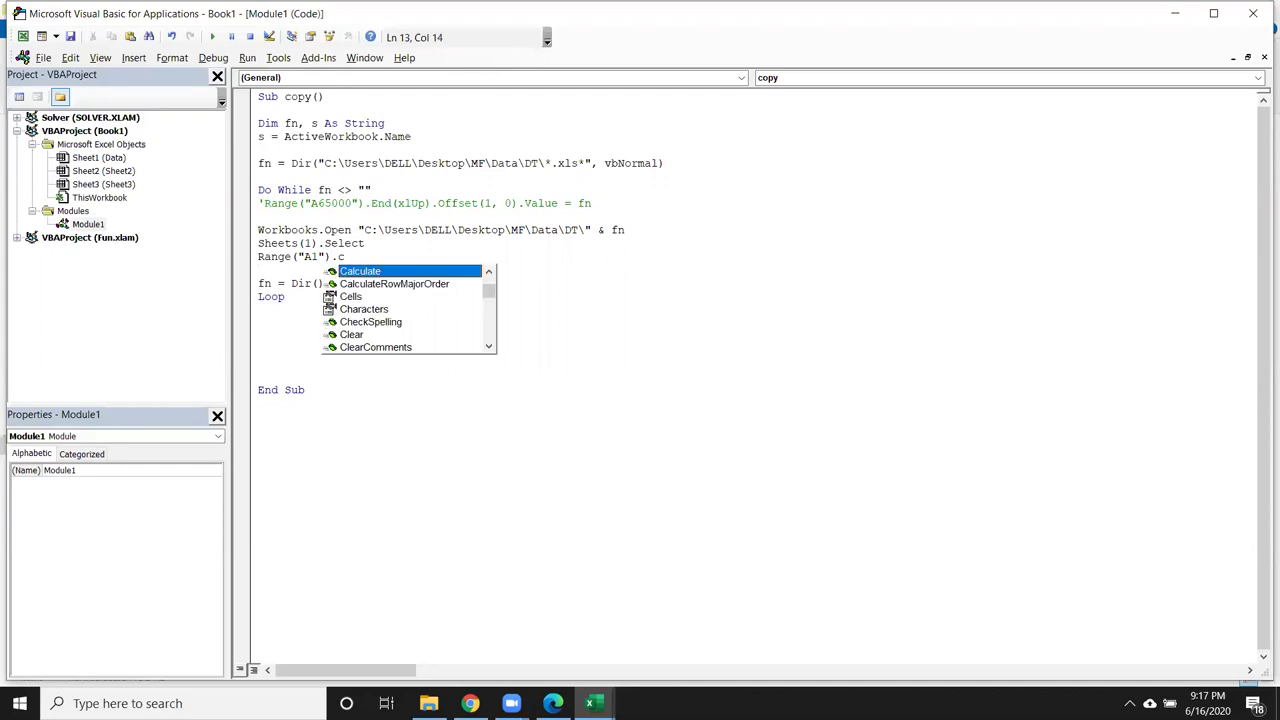
{"action": "type", "text": "u"}
{"action": "key", "text": "Down"}
{"action": "key", "text": "Tab"}
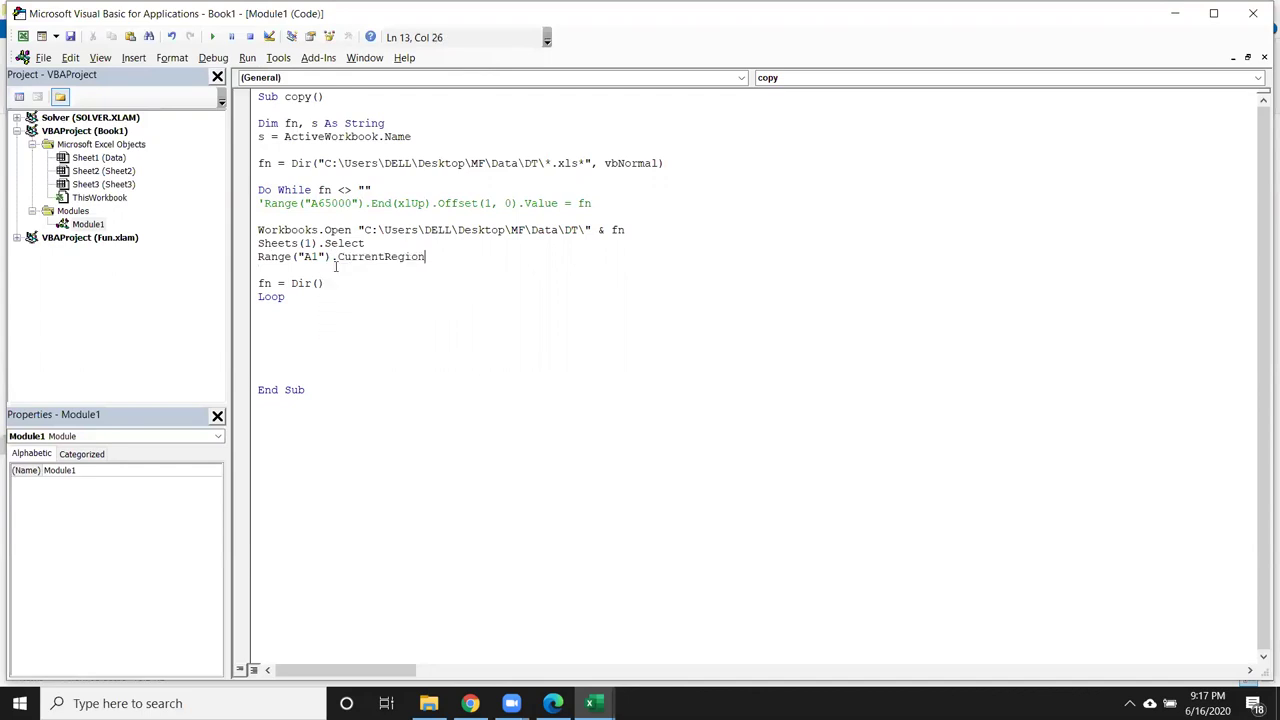
{"action": "type", "text": ".cop"}
{"action": "key", "text": "Return"}
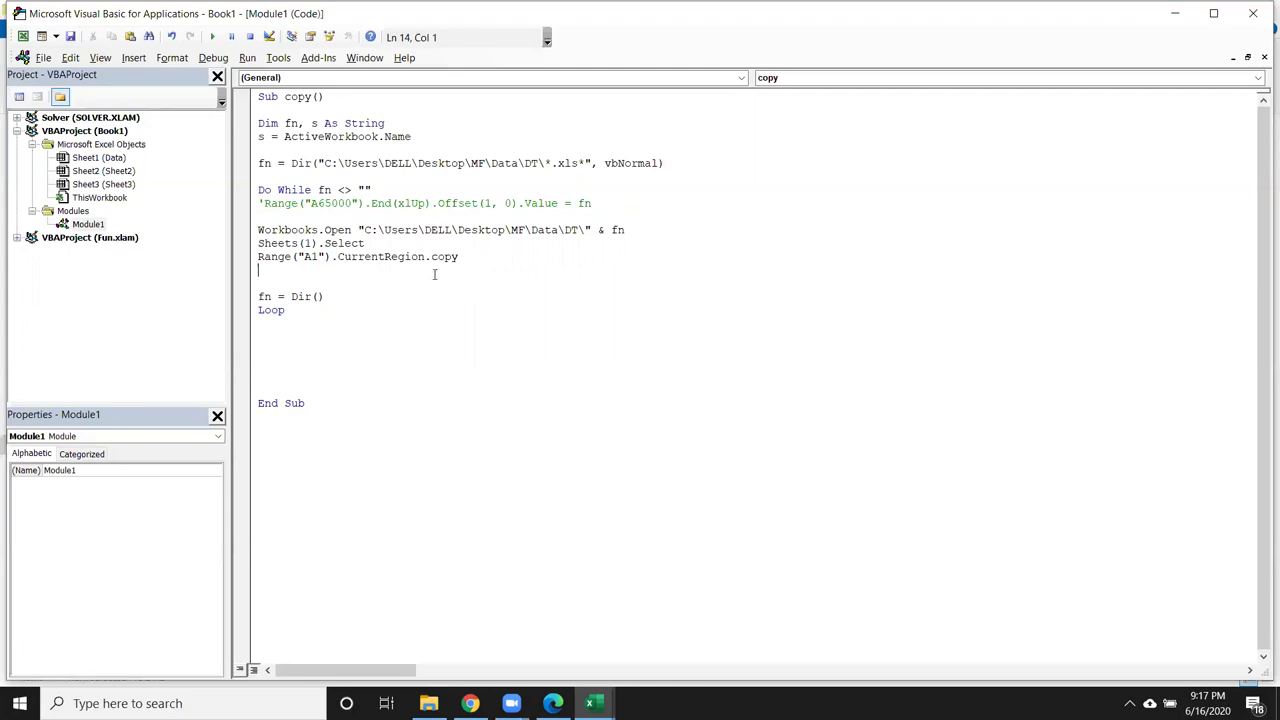
Add lines that reactivate workbook s and select its Data sheet below the copy line
{"action": "left_click", "coordinate": [249, 262]}
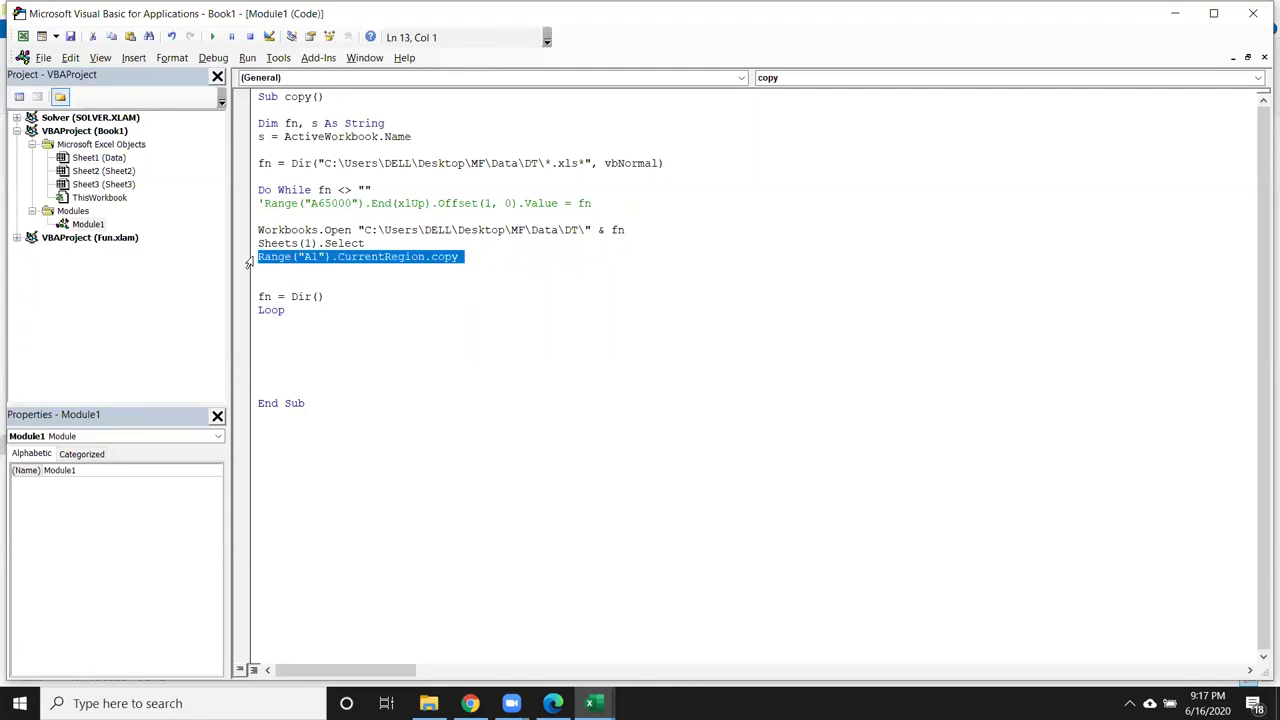
{"action": "left_click", "coordinate": [250, 265]}
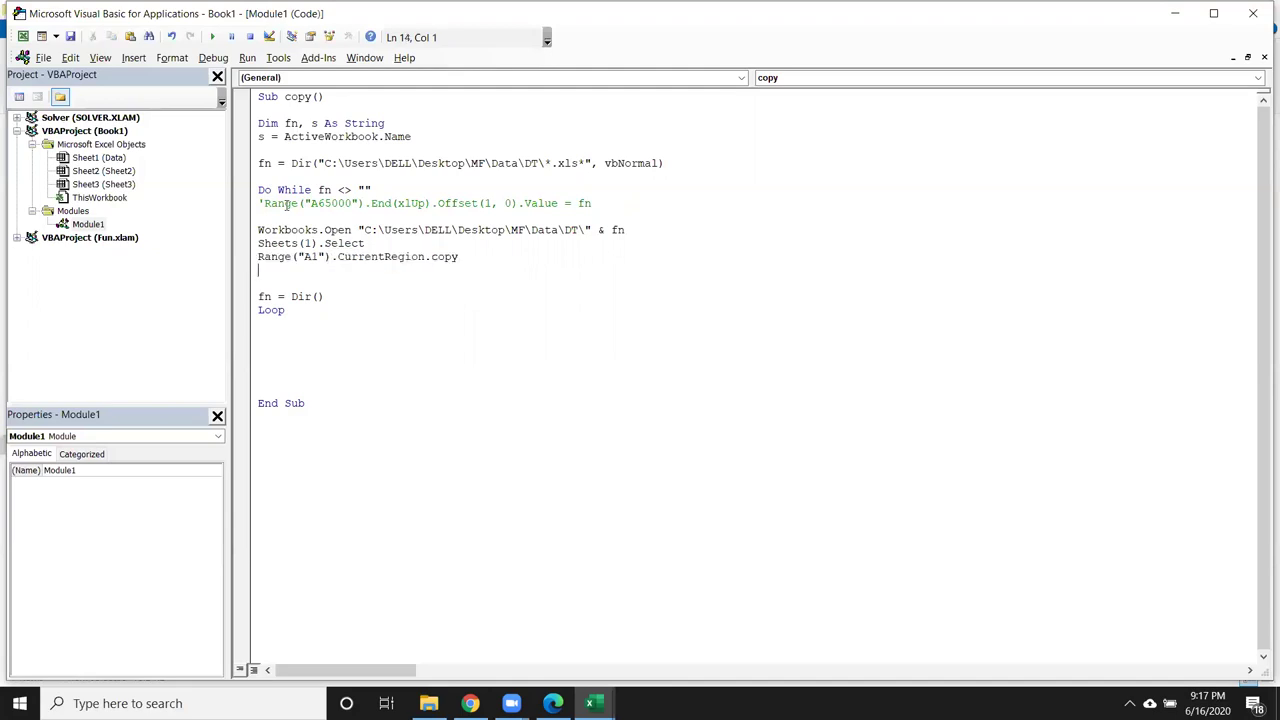
{"action": "type", "text": "workbooks("}
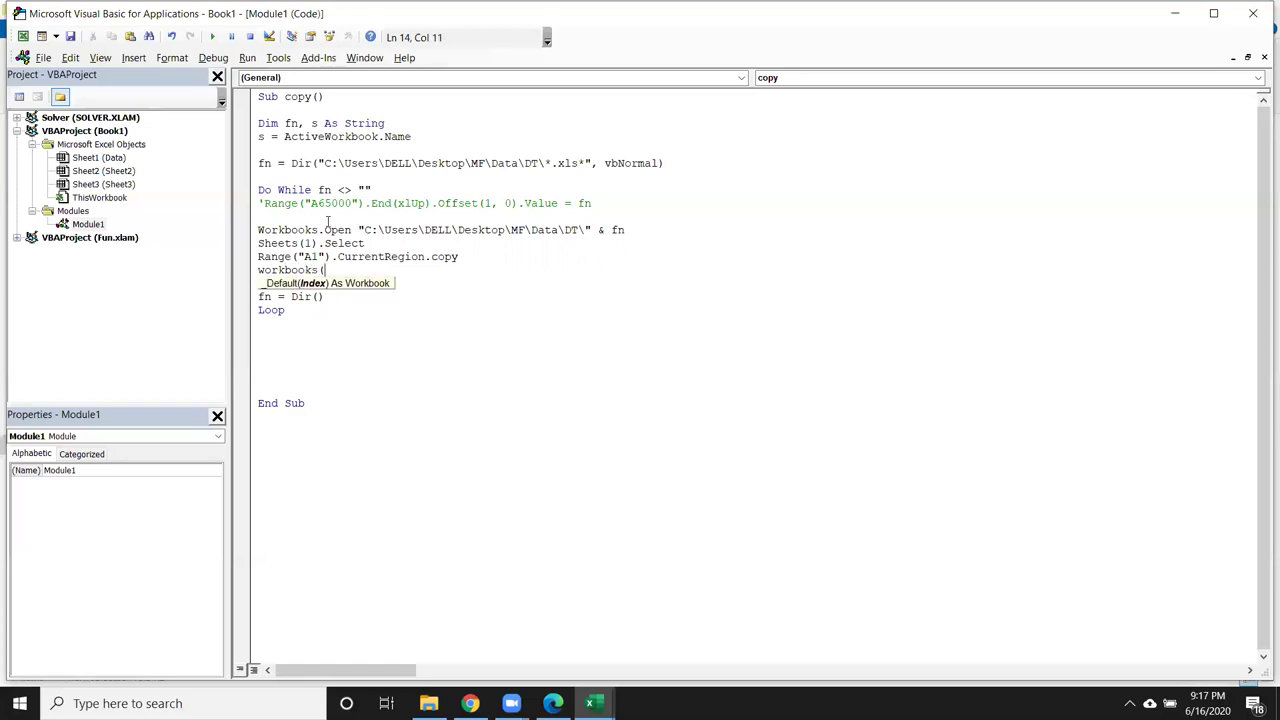
{"action": "type", "text": "\""}
{"action": "key", "text": "BackSpace"}
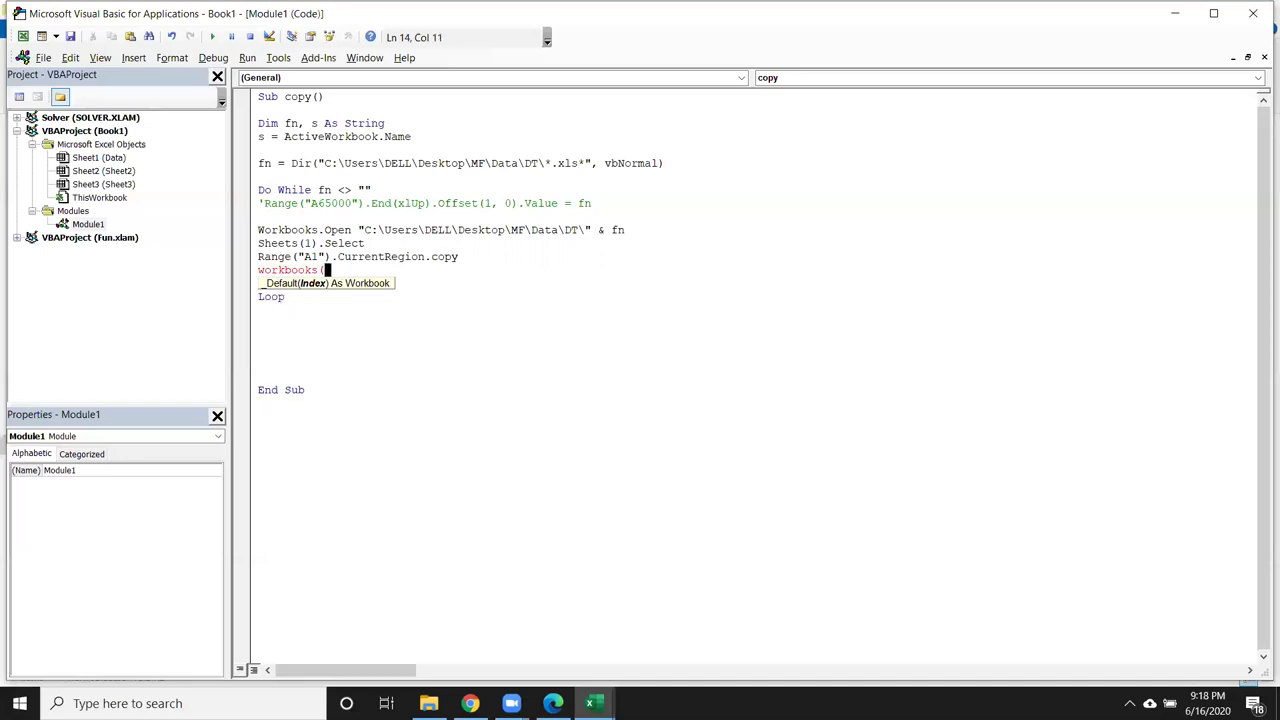
{"action": "type", "text": "s)"}
{"action": "type", "text": "."}
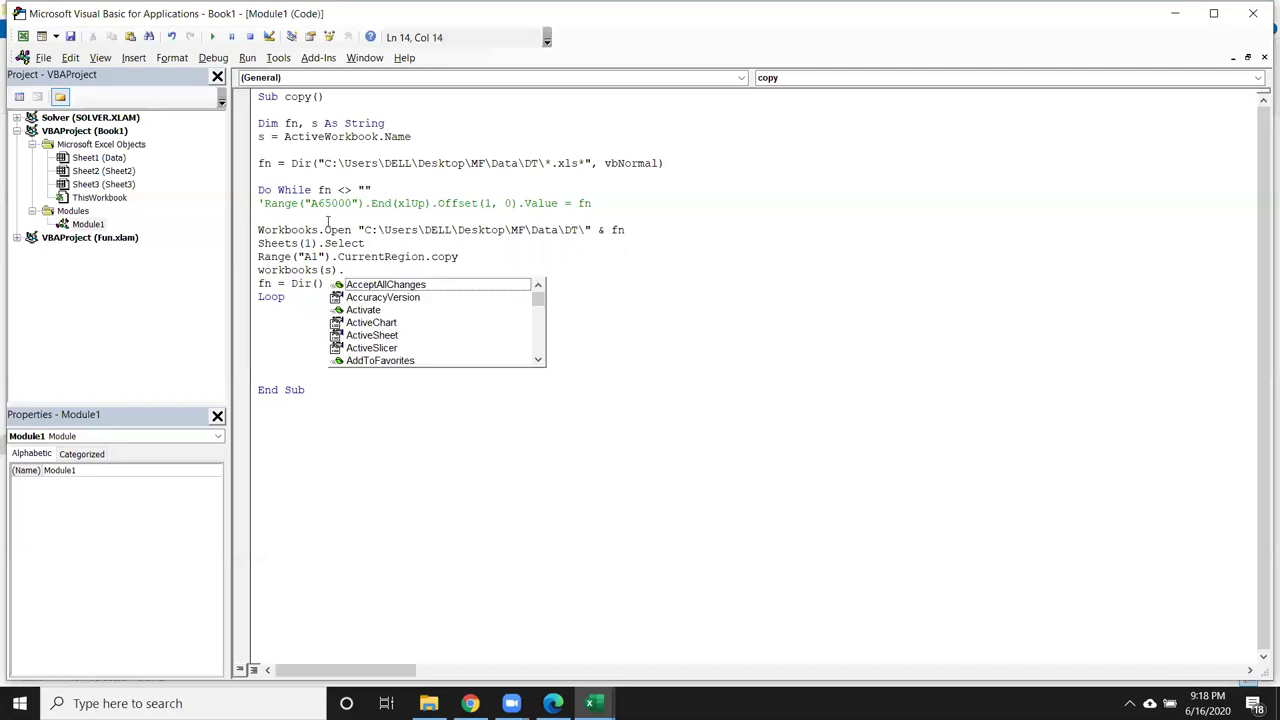
{"action": "type", "text": "act"}
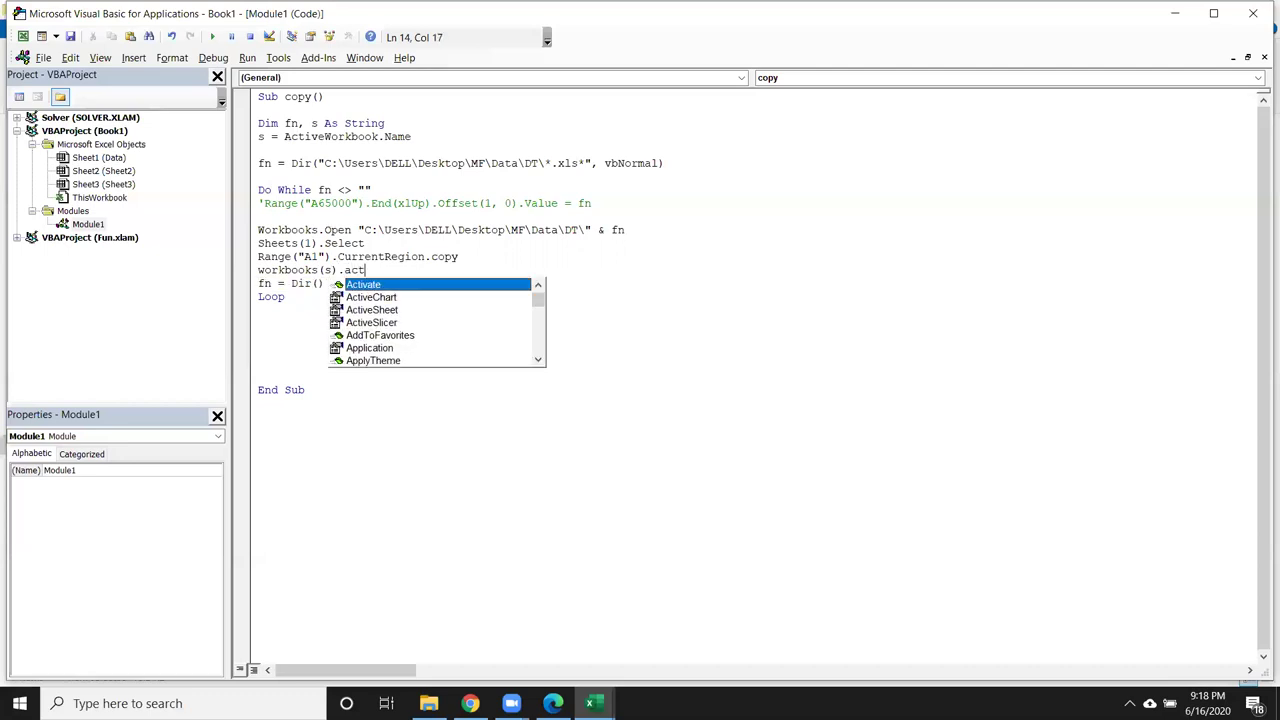
{"action": "key", "text": "Return"}
{"action": "type", "text": "sheets(\"Data\")."}
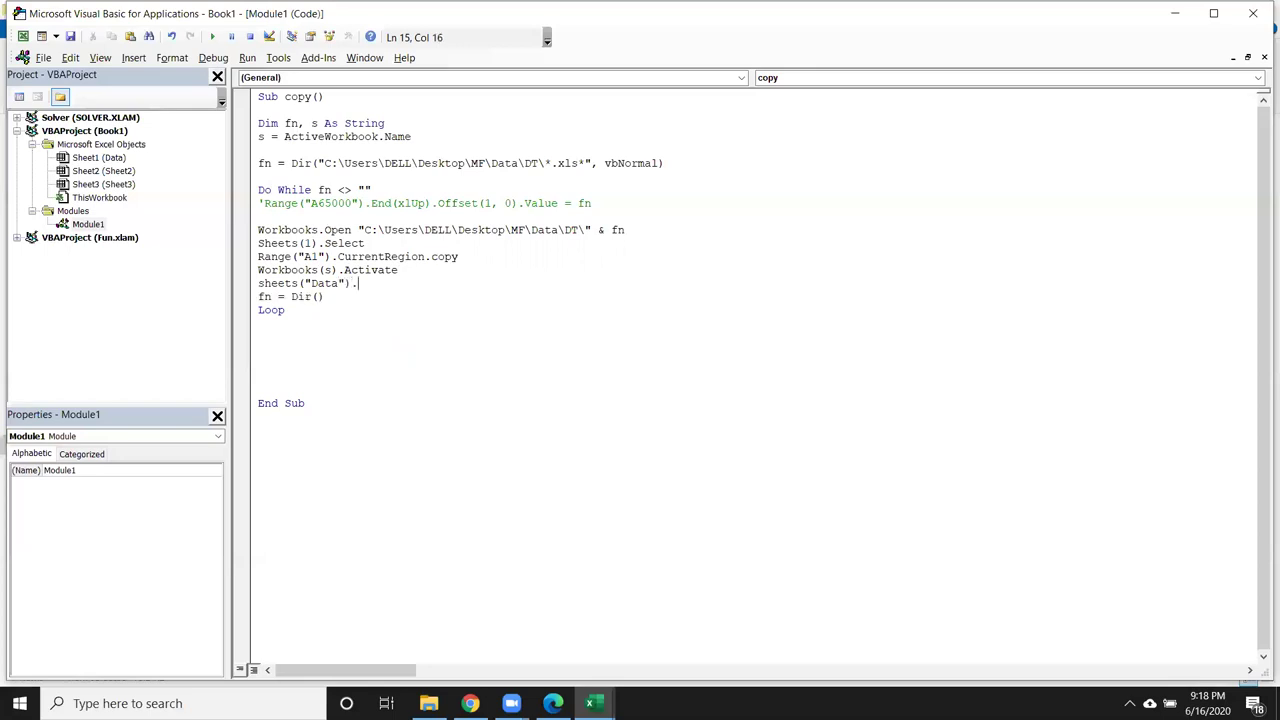
{"action": "type", "text": "selec"}
{"action": "type", "text": "t"}
{"action": "key", "text": "Return"}
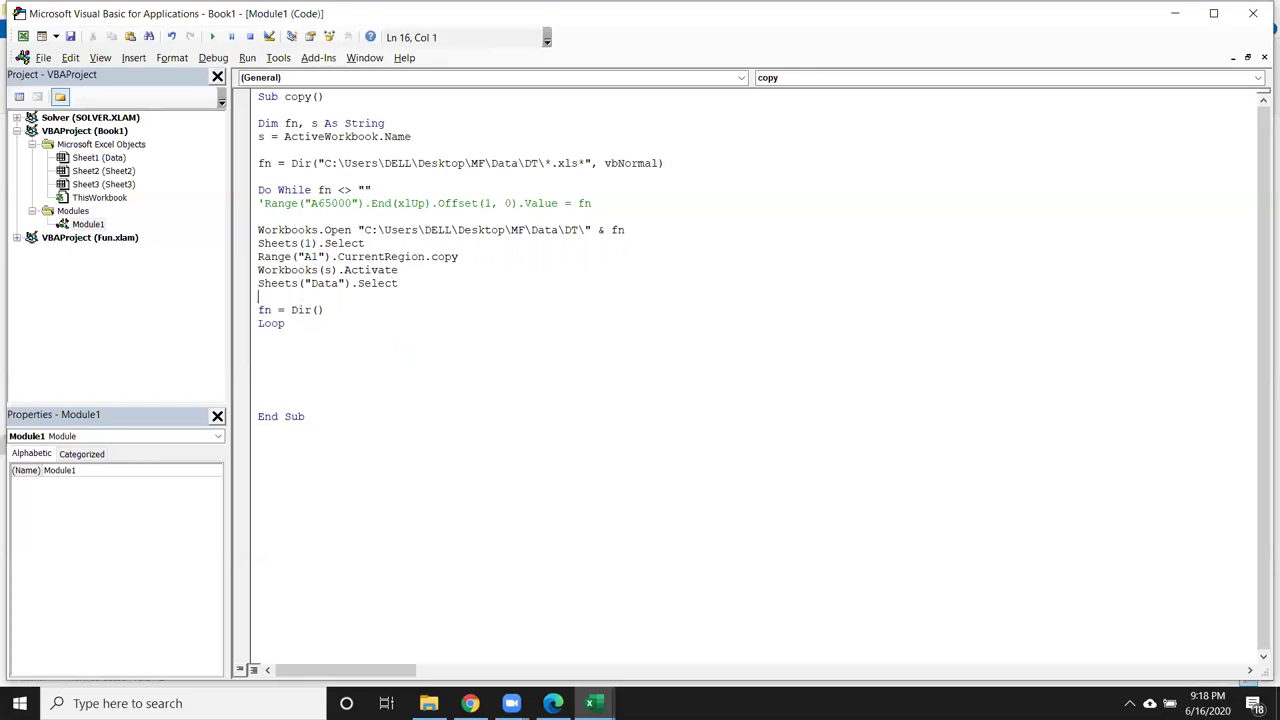
Add Range("A65000").End(xlUp).Offset(1, 0).PasteSpecial to paste below column A's last entry
{"action": "type", "text": "range"}
{"action": "type", "text": "(\"A65000\")"}
{"action": "type", "text": ".end"}
{"action": "key", "text": "Tab"}
{"action": "type", "text": "(xlu"}
{"action": "key", "text": "Tab"}
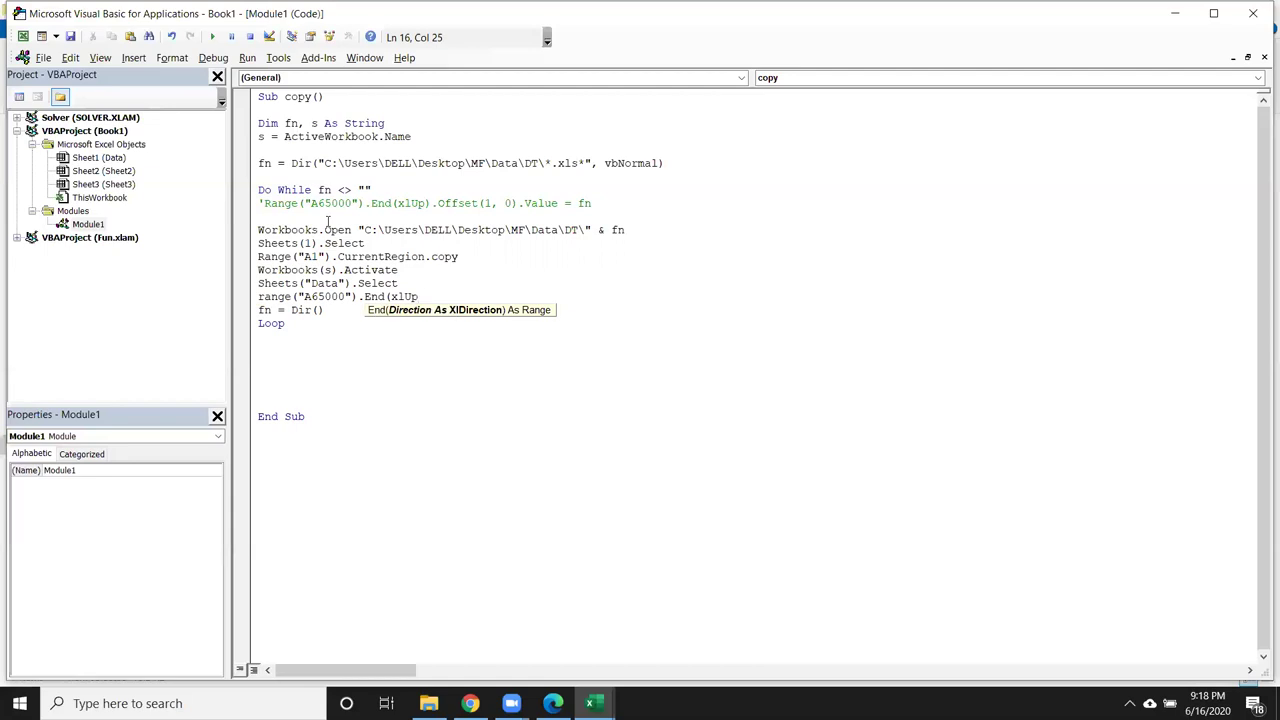
{"action": "type", "text": ").of"}
{"action": "key", "text": "Tab"}
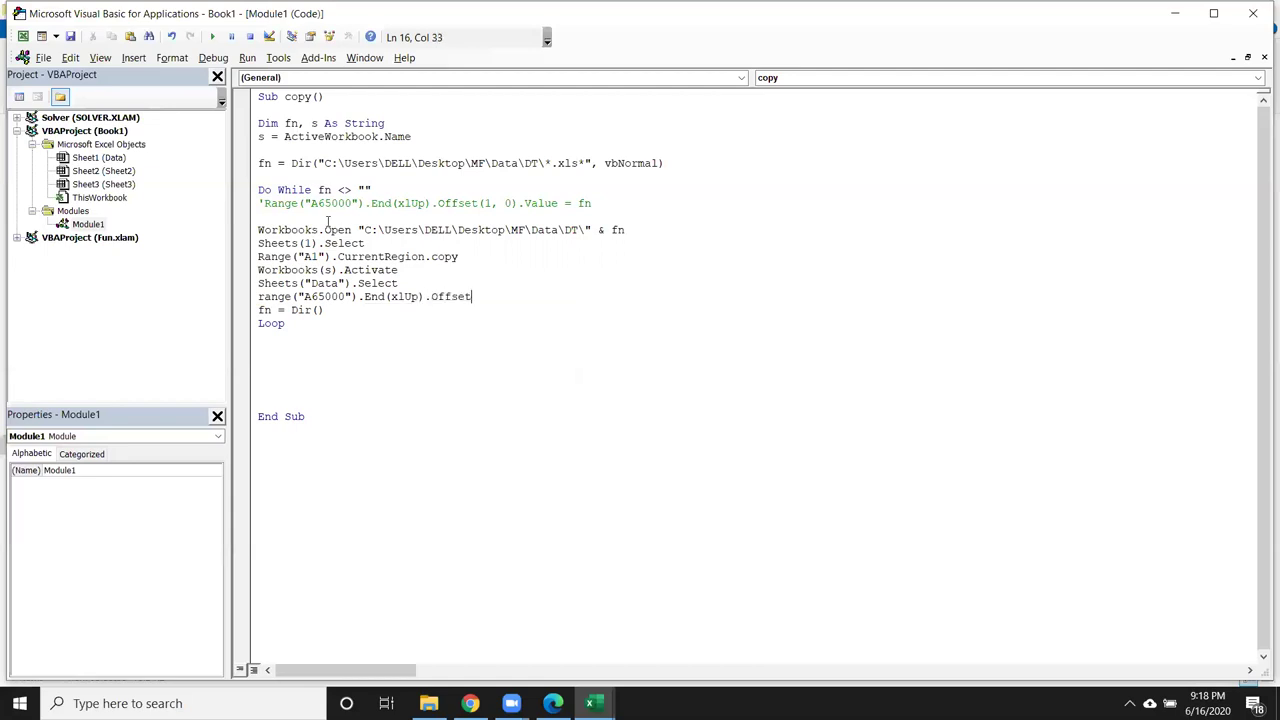
{"action": "type", "text": "(1,0).p"}
{"action": "key", "text": "Down"}
{"action": "key", "text": "Tab"}
{"action": "key", "text": "Down"}
Review the Dim declaration, the first Dir line and the fn variable in the macro
{"action": "left_click_drag", "start_coordinate": [290, 138], "coordinate": [297, 138]}
{"action": "key", "text": "Left"}
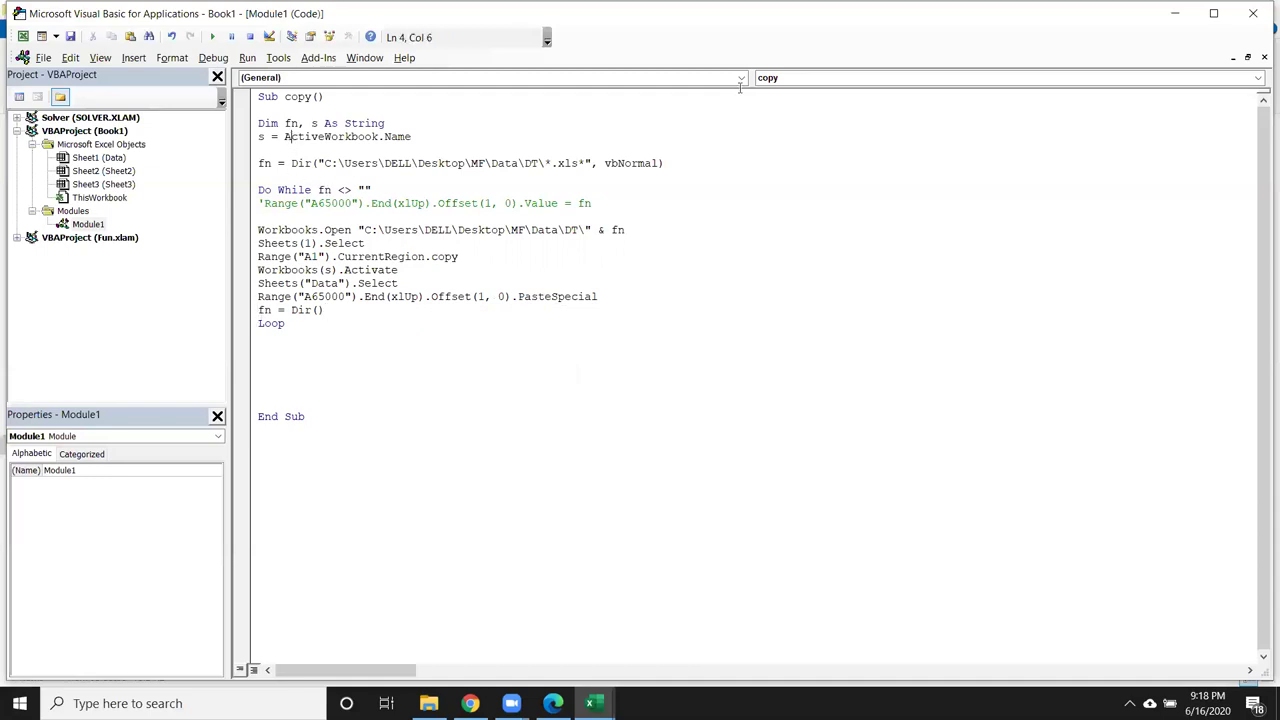
{"action": "key", "text": "Up"}
{"action": "key", "text": "End"}
{"action": "key", "text": "Right"}
{"action": "key", "text": "Right"}
{"action": "left_click_drag", "start_coordinate": [264, 163], "coordinate": [673, 164]}
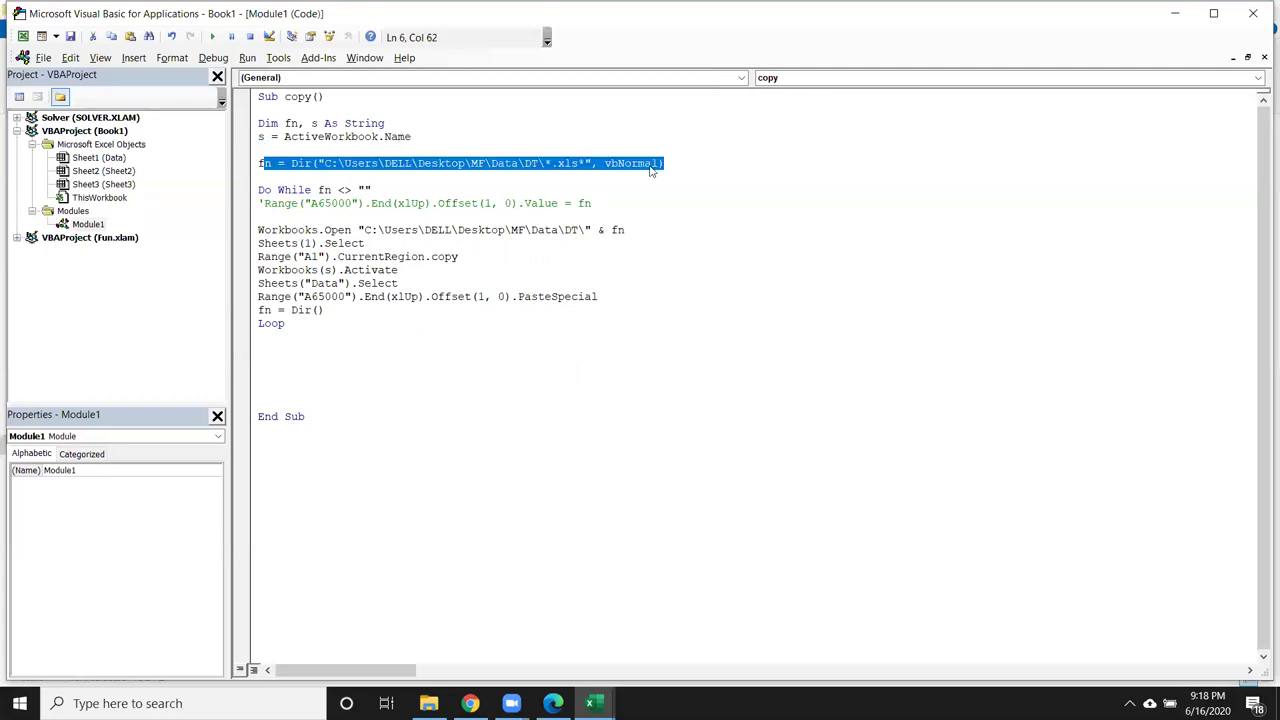
{"action": "left_click", "coordinate": [266, 164]}
{"action": "double_click", "coordinate": [299, 163]}
{"action": "left_click", "coordinate": [268, 177]}
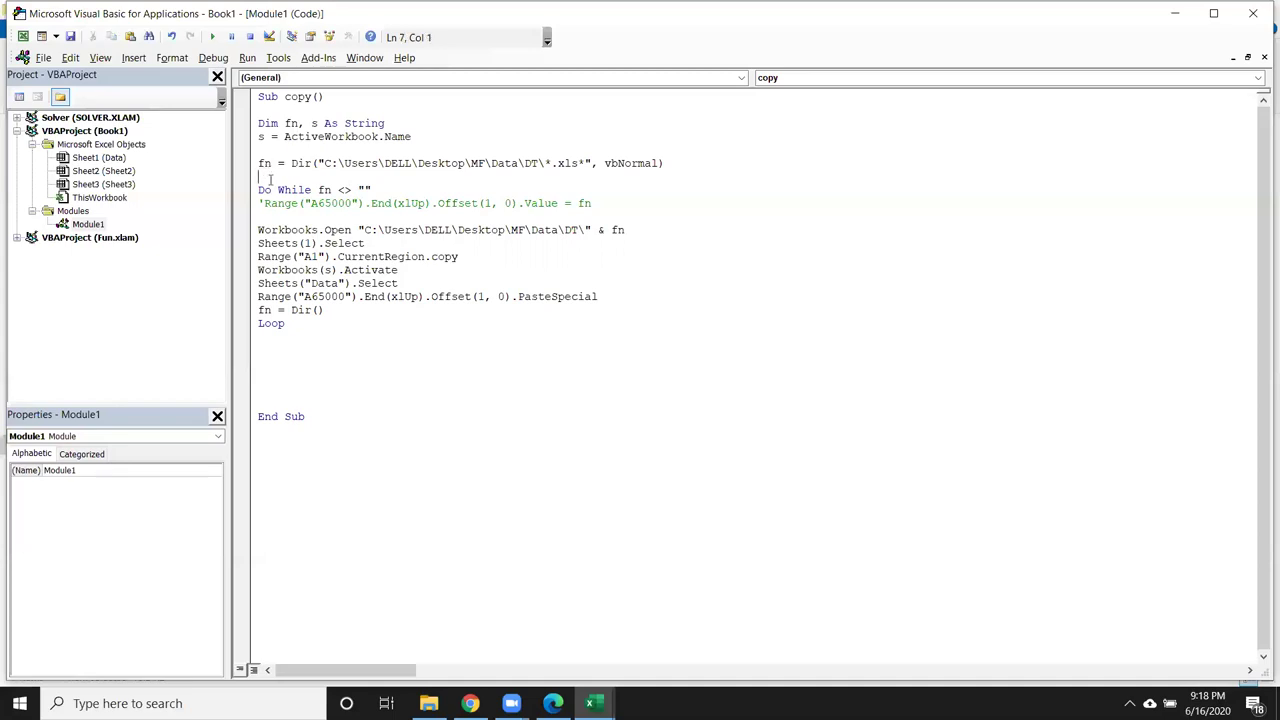
{"action": "left_click", "coordinate": [272, 217]}
{"action": "left_click", "coordinate": [266, 163]}
{"action": "double_click", "coordinate": [266, 163]}
Review the Workbooks.Open, activate, Data sheet and Range paste lines
{"action": "left_click", "coordinate": [268, 243]}
{"action": "left_click", "coordinate": [270, 243]}
{"action": "double_click", "coordinate": [274, 270]}
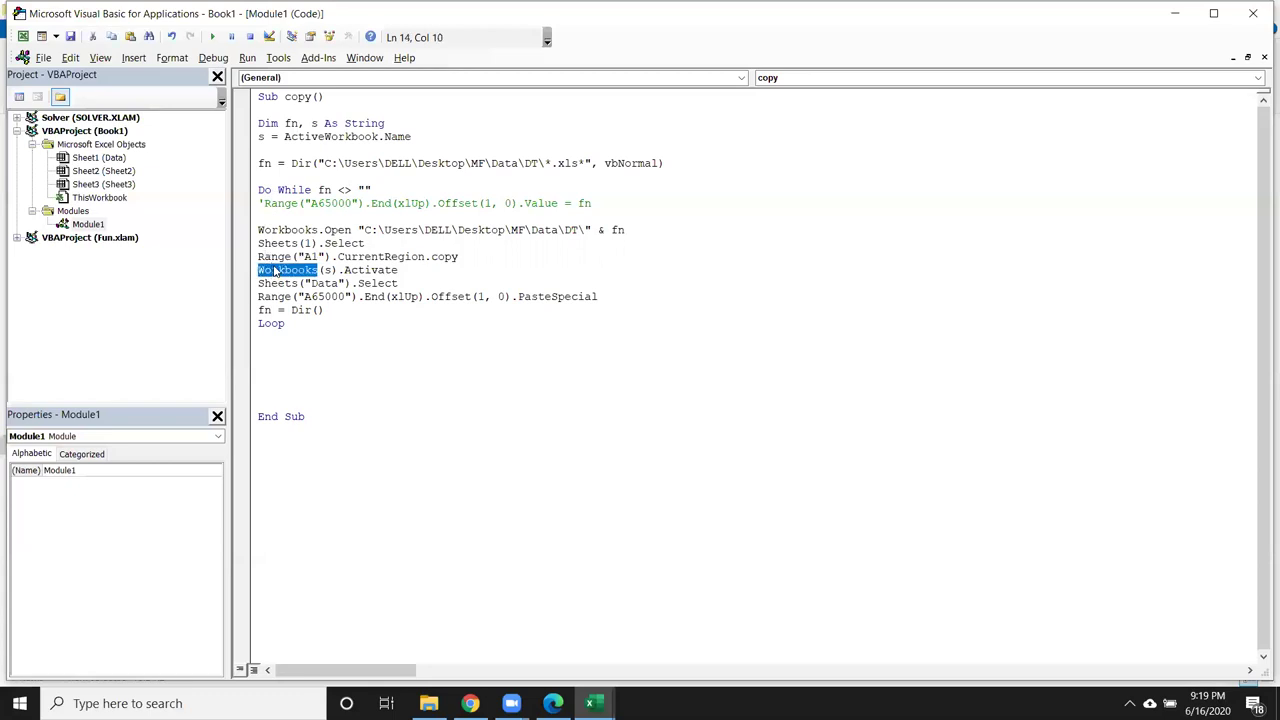
{"action": "double_click", "coordinate": [326, 270]}
{"action": "double_click", "coordinate": [277, 283]}
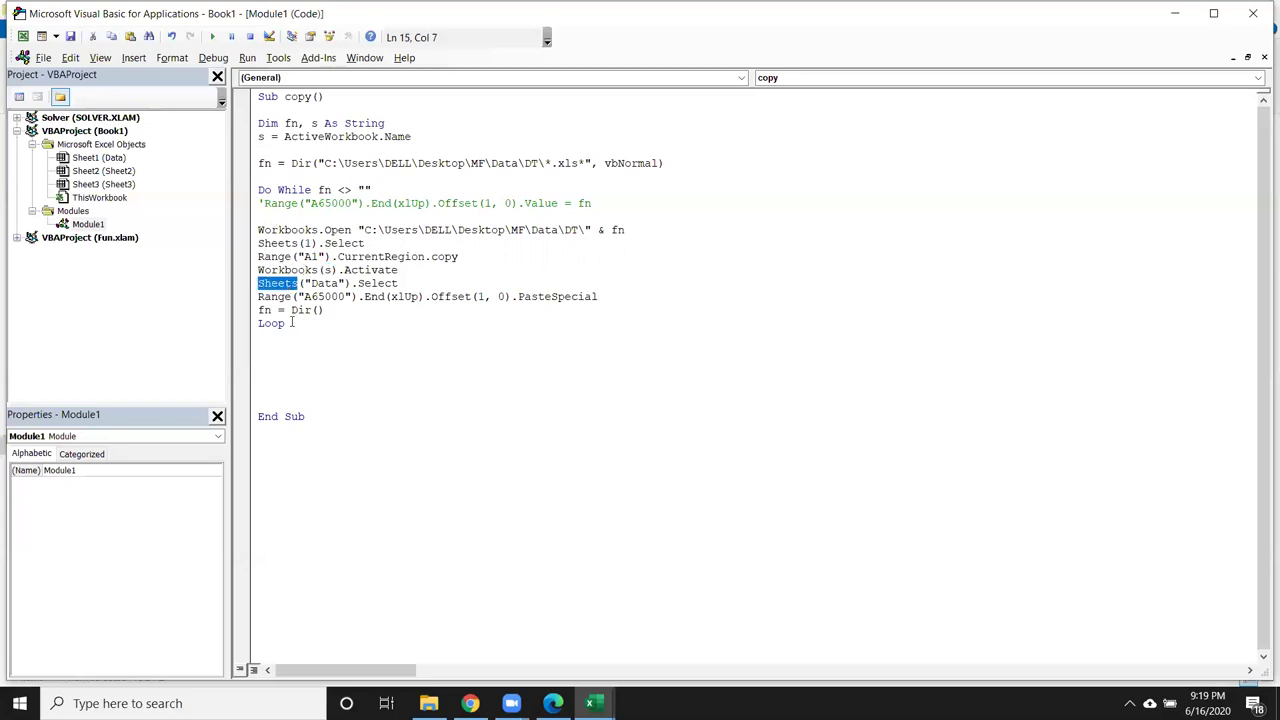
{"action": "left_click", "coordinate": [284, 297]}
Insert two blank lines above fn = Dir()
{"action": "left_click", "coordinate": [323, 310]}
{"action": "left_click", "coordinate": [259, 310]}
{"action": "key", "text": "Return"}
{"action": "key", "text": "Return"}
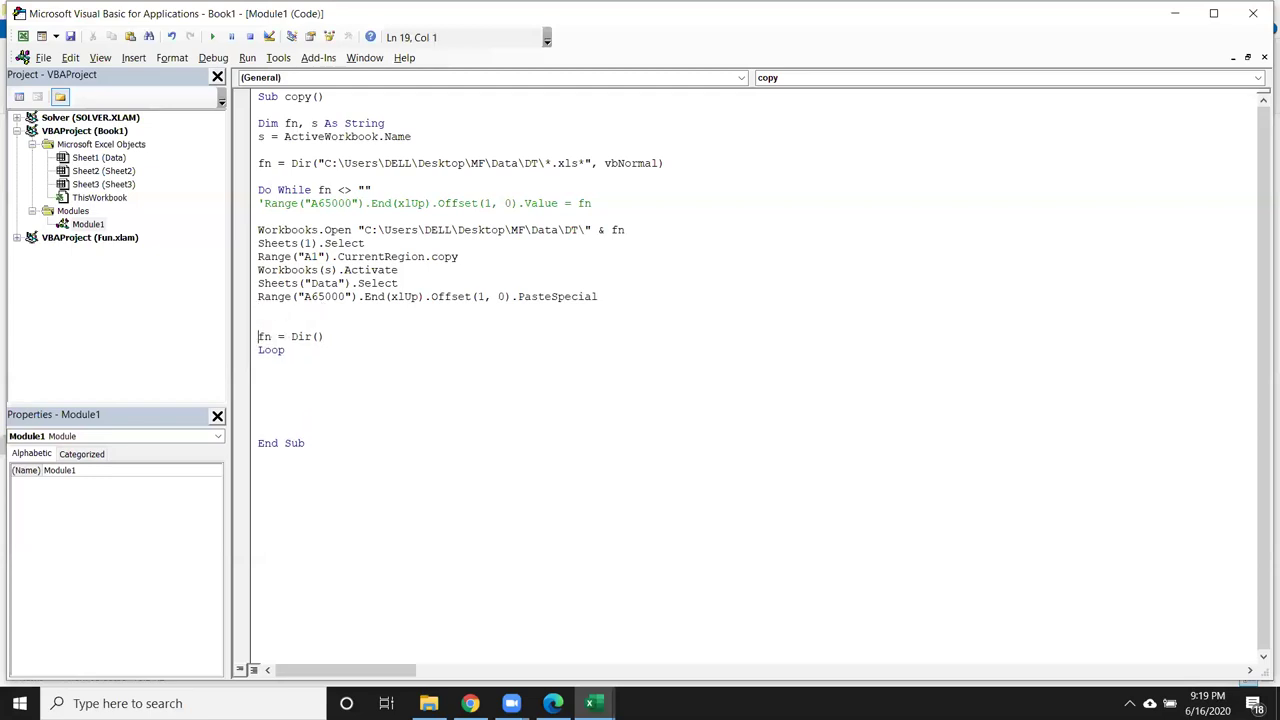
{"action": "key", "text": "Up"}
{"action": "key", "text": "Up"}
{"action": "type", "text": "a"}
{"action": "key", "text": "BackSpace"}
Remove the Workbooks.Open breakpoint and add Application.CutCopyMode = False above fn = Dir()
{"action": "left_click", "coordinate": [242, 231]}
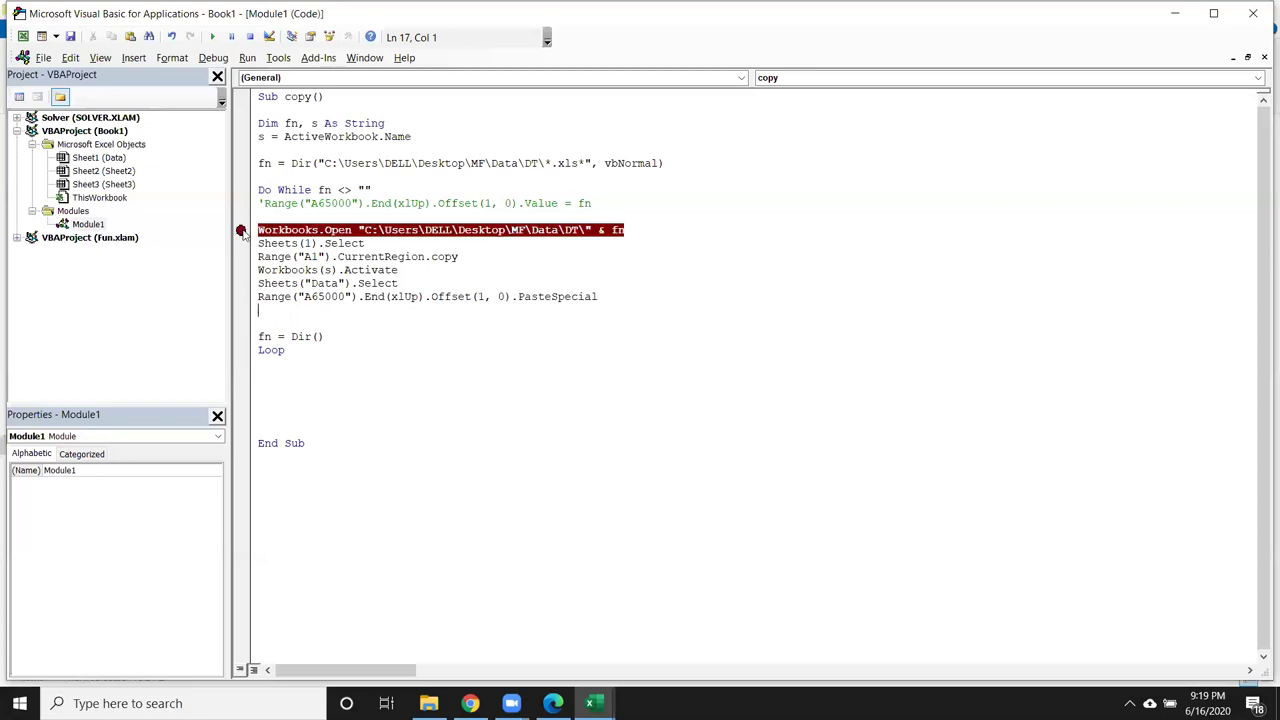
{"action": "left_click", "coordinate": [241, 231]}
{"action": "type", "text": "application"}
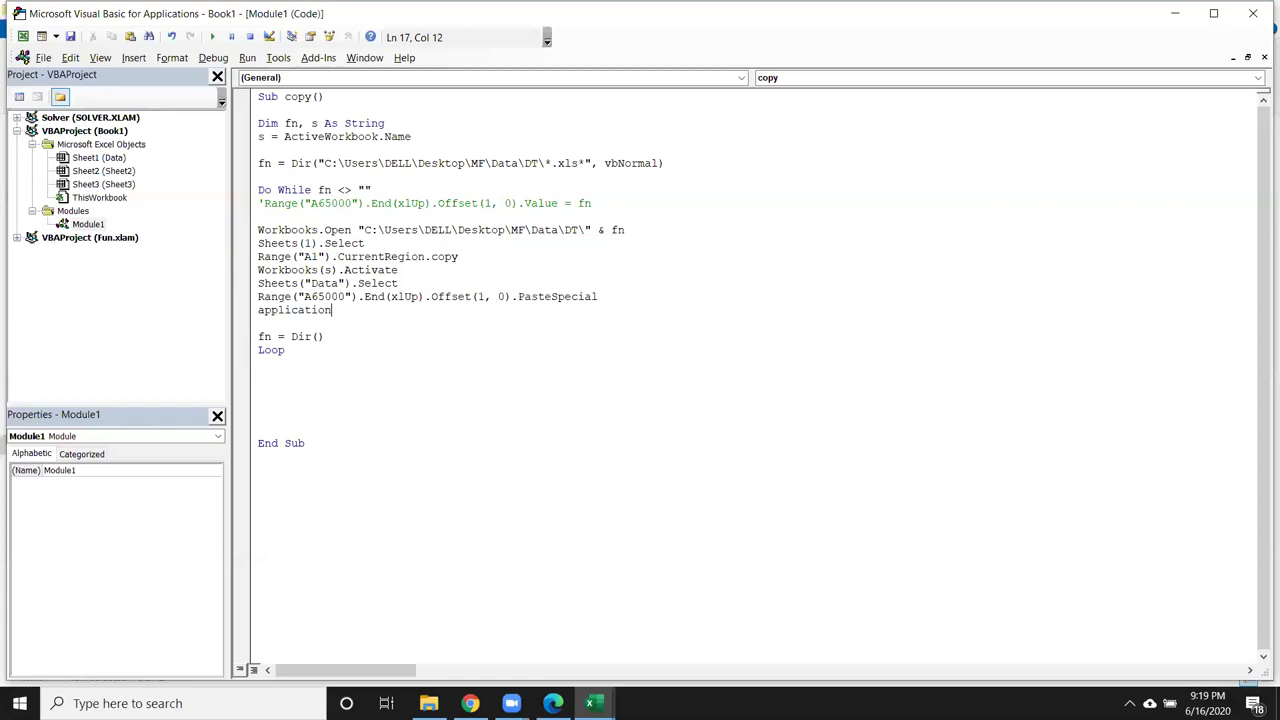
{"action": "type", "text": ".cutco"}
{"action": "key", "text": "Tab"}
{"action": "type", "text": "=fa"}
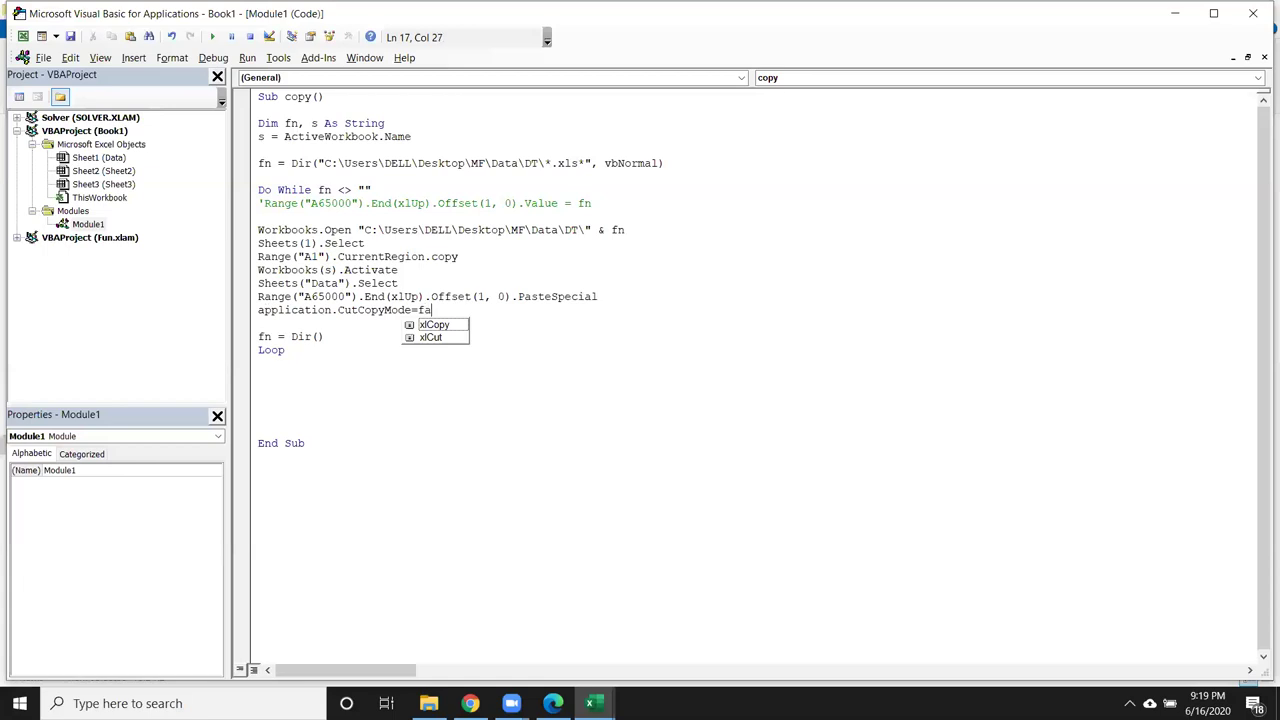
{"action": "type", "text": "lse"}
{"action": "key", "text": "Return"}
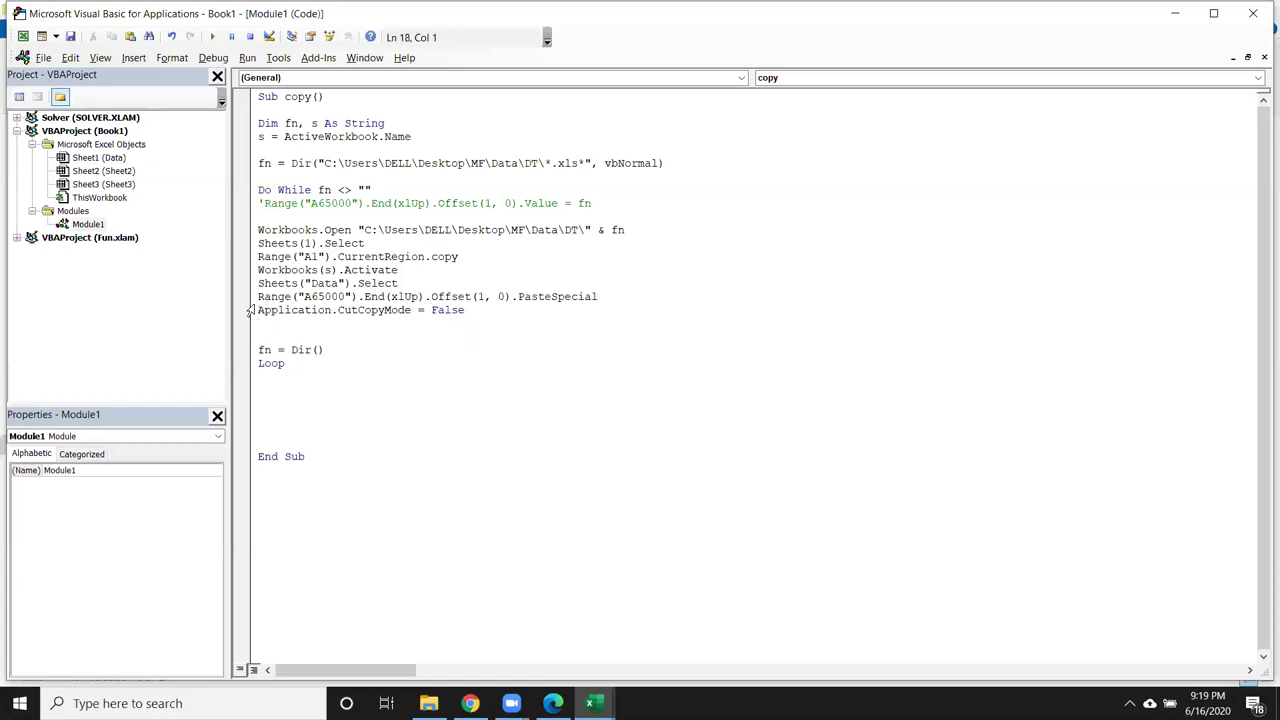
Add Workbooks(fn).Close False so each opened file closes without saving
{"action": "type", "text": "workbooks"}
{"action": "type", "text": "(fn)"}
{"action": "type", "text": ".Close "}
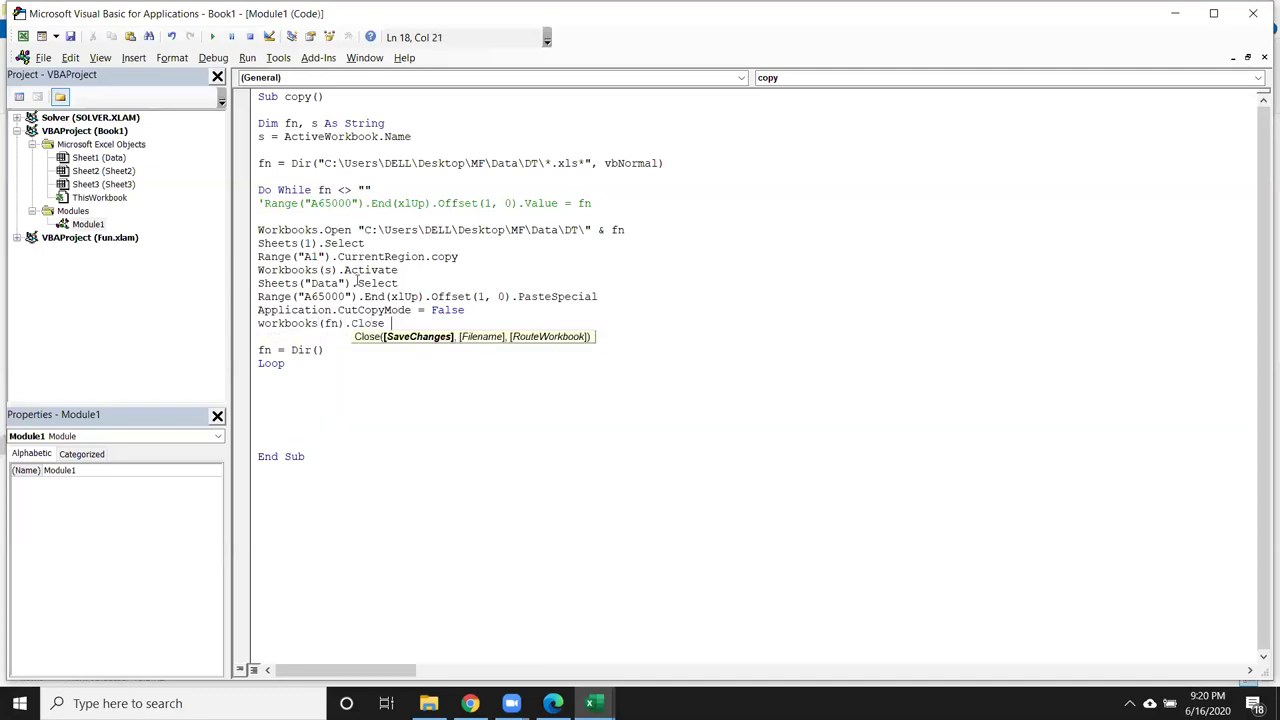
{"action": "type", "text": "False"}
{"action": "key", "text": "Return"}
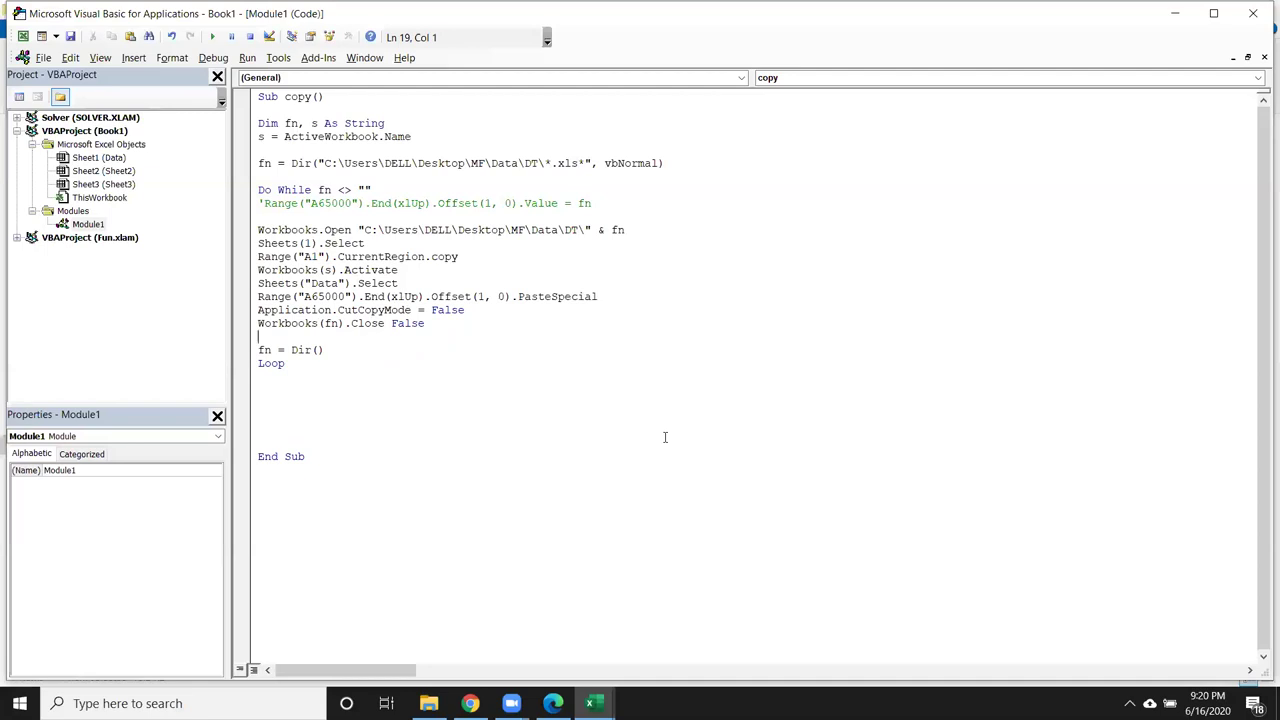
{"action": "key", "text": "Down"}
{"action": "key", "text": "End"}
{"action": "key", "text": "shift+Down"}
{"action": "key", "text": "Up"}
{"action": "key", "text": "Up"}
{"action": "double_click", "coordinate": [299, 349]}
{"action": "left_click", "coordinate": [296, 350]}
{"action": "double_click", "coordinate": [297, 350]}
{"action": "left_click", "coordinate": [262, 349]}
{"action": "double_click", "coordinate": [262, 349]}
{"action": "double_click", "coordinate": [266, 163]}
{"action": "double_click", "coordinate": [261, 349]}
{"action": "left_click_drag", "start_coordinate": [325, 350], "coordinate": [291, 351]}
{"action": "double_click", "coordinate": [268, 350]}
{"action": "double_click", "coordinate": [292, 350]}
{"action": "double_click", "coordinate": [266, 350]}
{"action": "left_click_drag", "start_coordinate": [290, 189], "coordinate": [360, 189]}
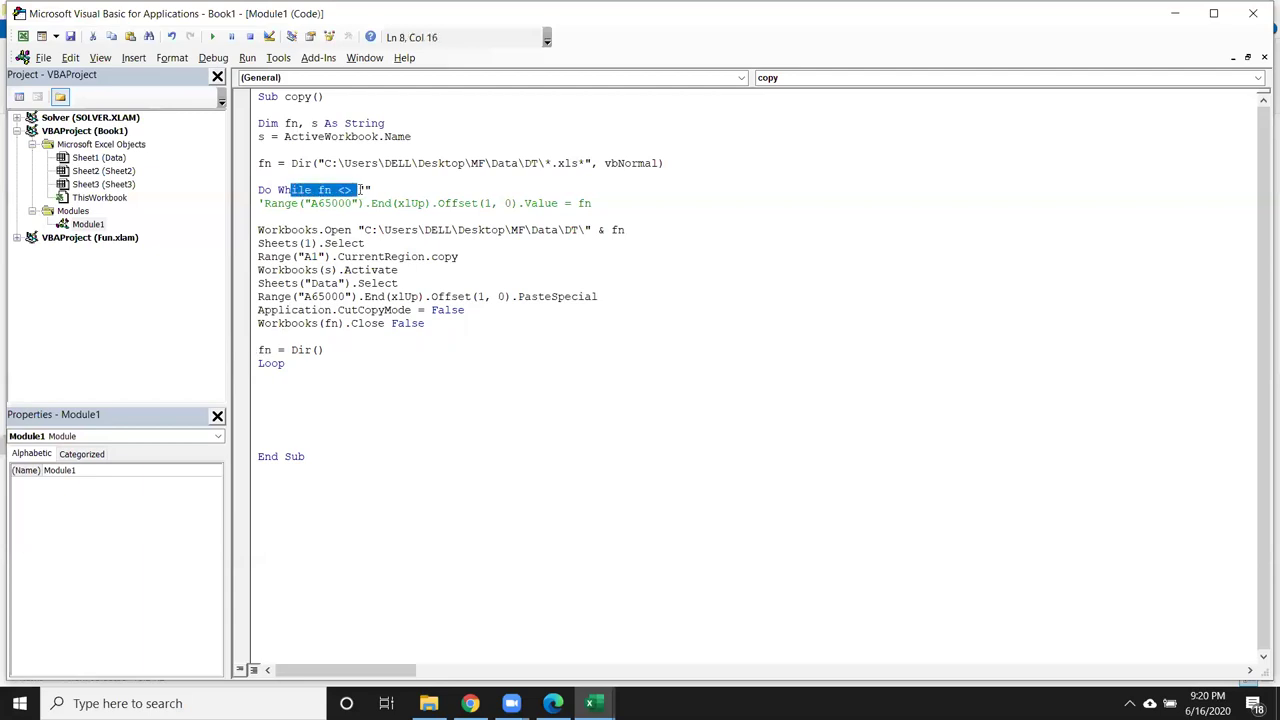
{"action": "left_click", "coordinate": [444, 428]}
{"action": "left_click", "coordinate": [313, 349]}
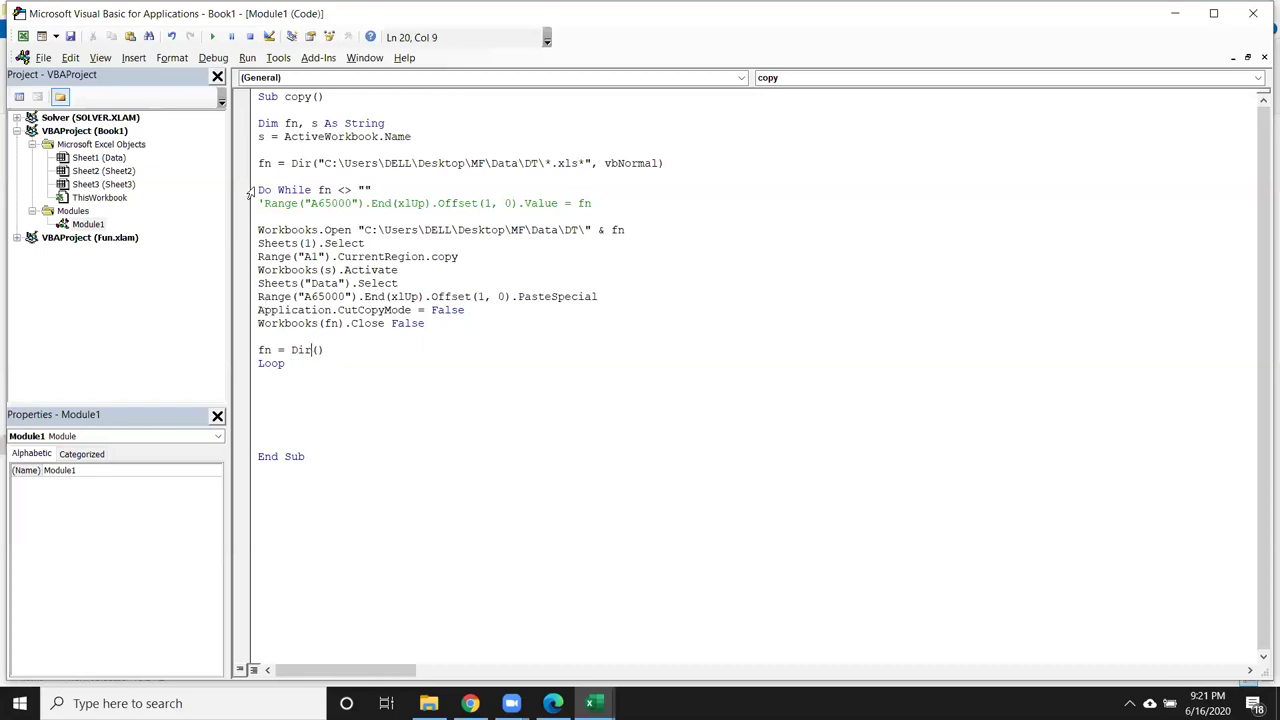
Highlight the Dim declaration and both fn = Dir lines to explain the loop
{"action": "left_click", "coordinate": [263, 163]}
{"action": "left_click_drag", "start_coordinate": [259, 110], "coordinate": [394, 119]}
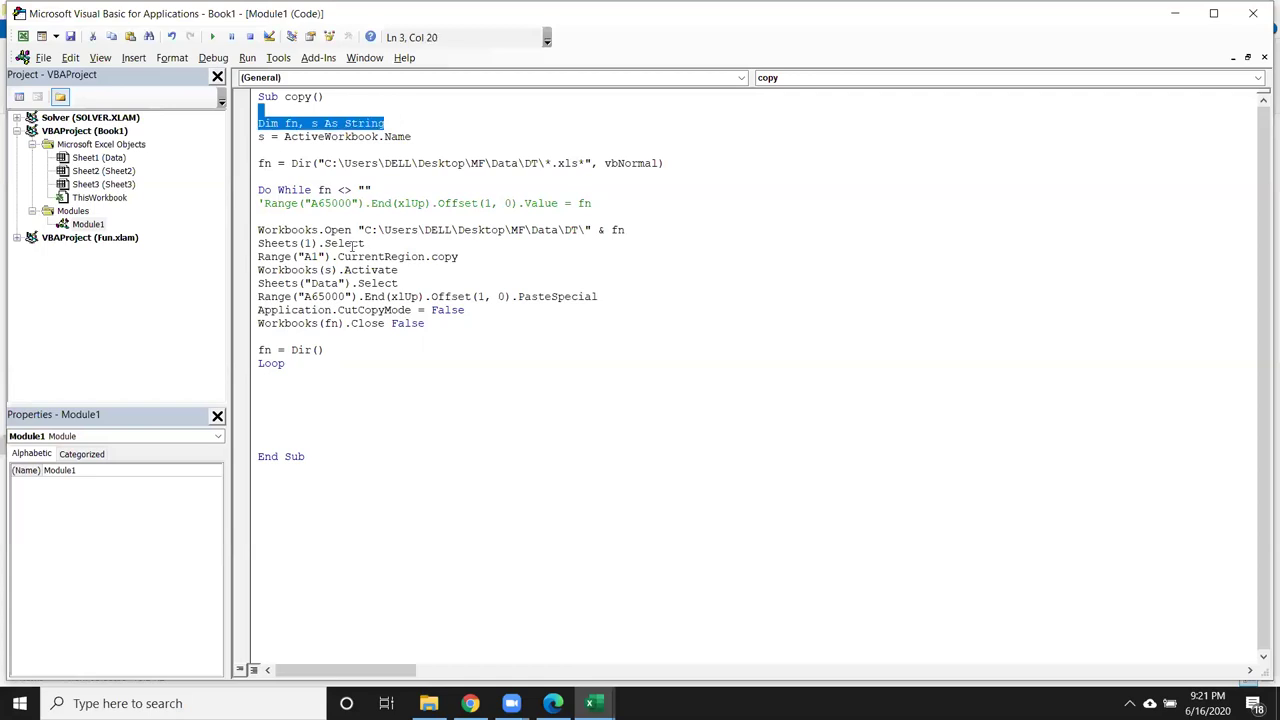
{"action": "left_click_drag", "start_coordinate": [272, 163], "coordinate": [258, 163]}
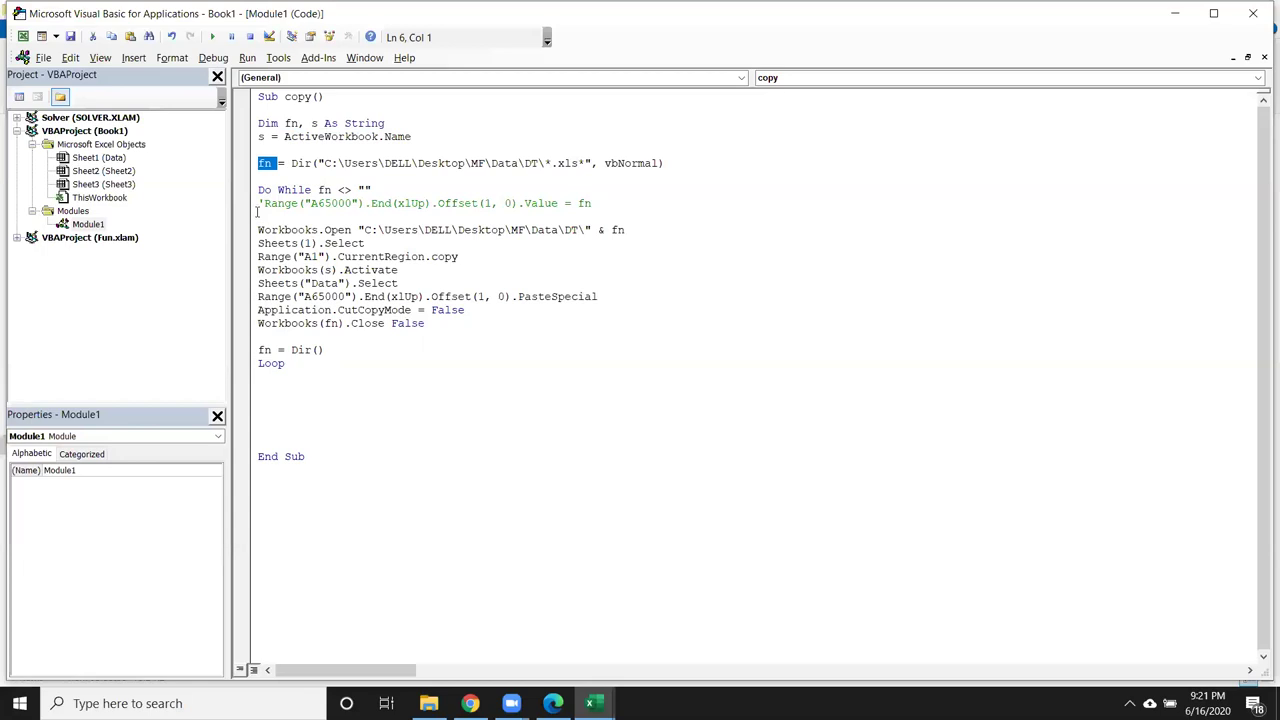
{"action": "mouse_move", "coordinate": [325, 350]}
{"action": "left_mouse_down"}
{"action": "mouse_move", "coordinate": [196, 374]}
{"action": "mouse_move", "coordinate": [202, 350]}
{"action": "left_mouse_up"}
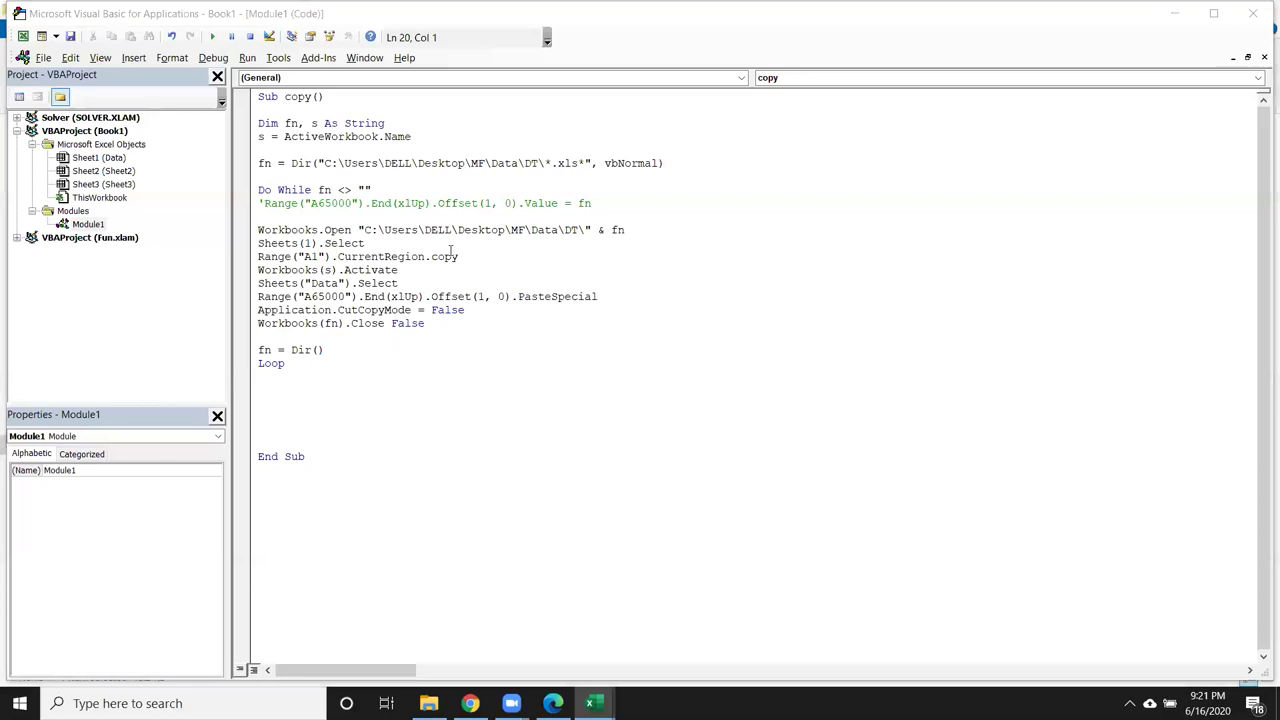
{"action": "left_click", "coordinate": [260, 166]}
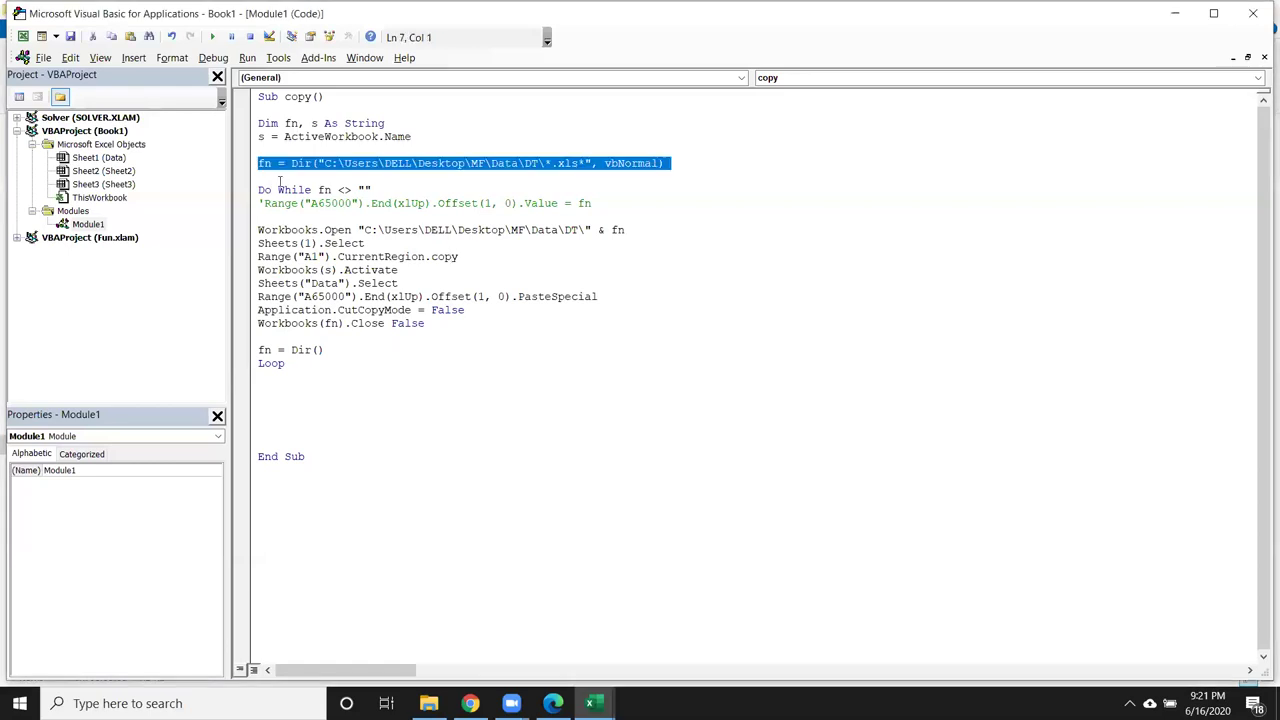
{"action": "mouse_move", "coordinate": [264, 203]}
{"action": "left_mouse_down"}
{"action": "mouse_move", "coordinate": [360, 349]}
{"action": "mouse_move", "coordinate": [291, 350]}
{"action": "left_mouse_up"}
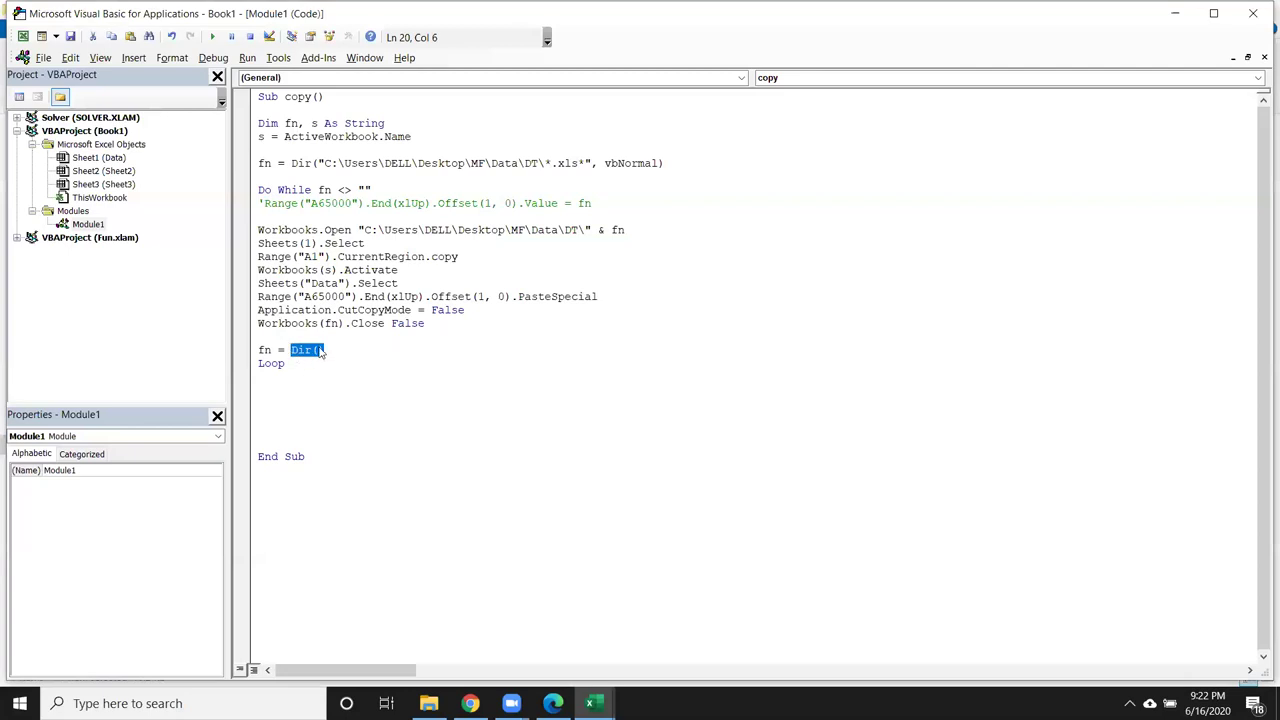
Restore Dir(), compare the folder-path Dir call with the loop's Dir(), then show Excel's window previews
{"action": "type", "text": "Dir()"}
{"action": "left_click", "coordinate": [318, 163]}
{"action": "key", "text": "shift+Home"}
{"action": "left_click_drag", "start_coordinate": [318, 163], "coordinate": [651, 166]}
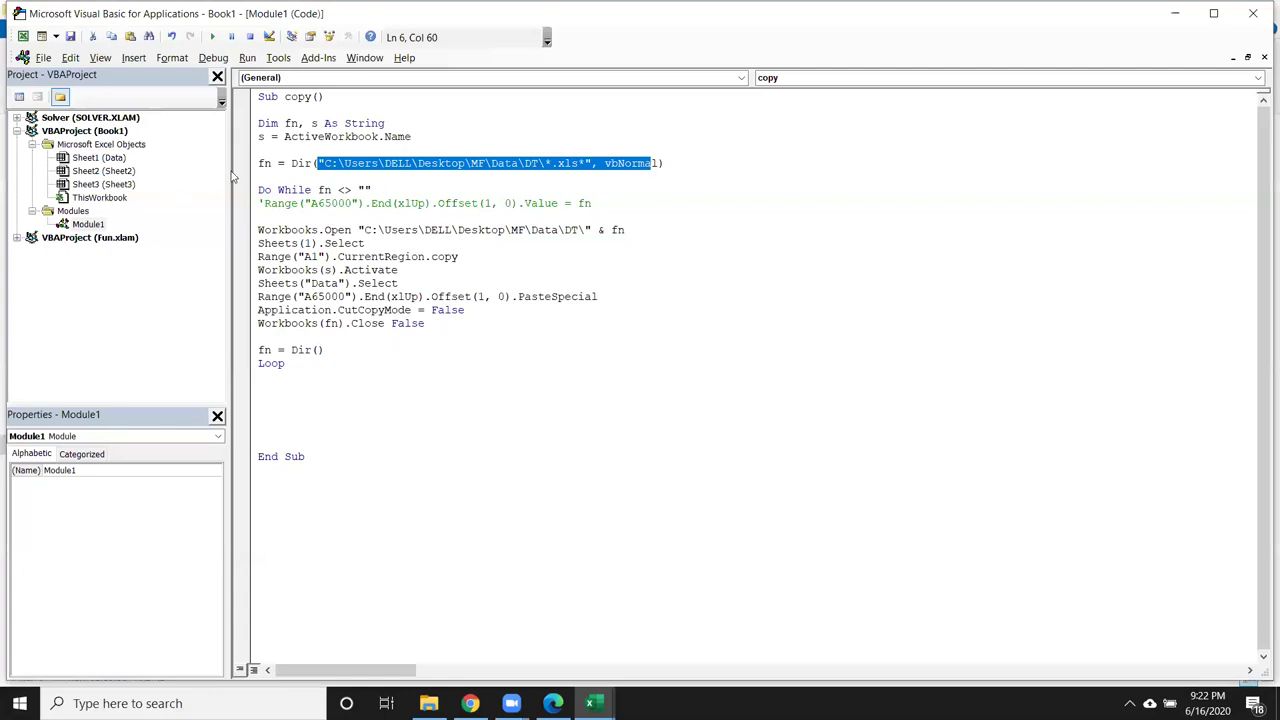
{"action": "left_click_drag", "start_coordinate": [352, 350], "coordinate": [291, 351]}
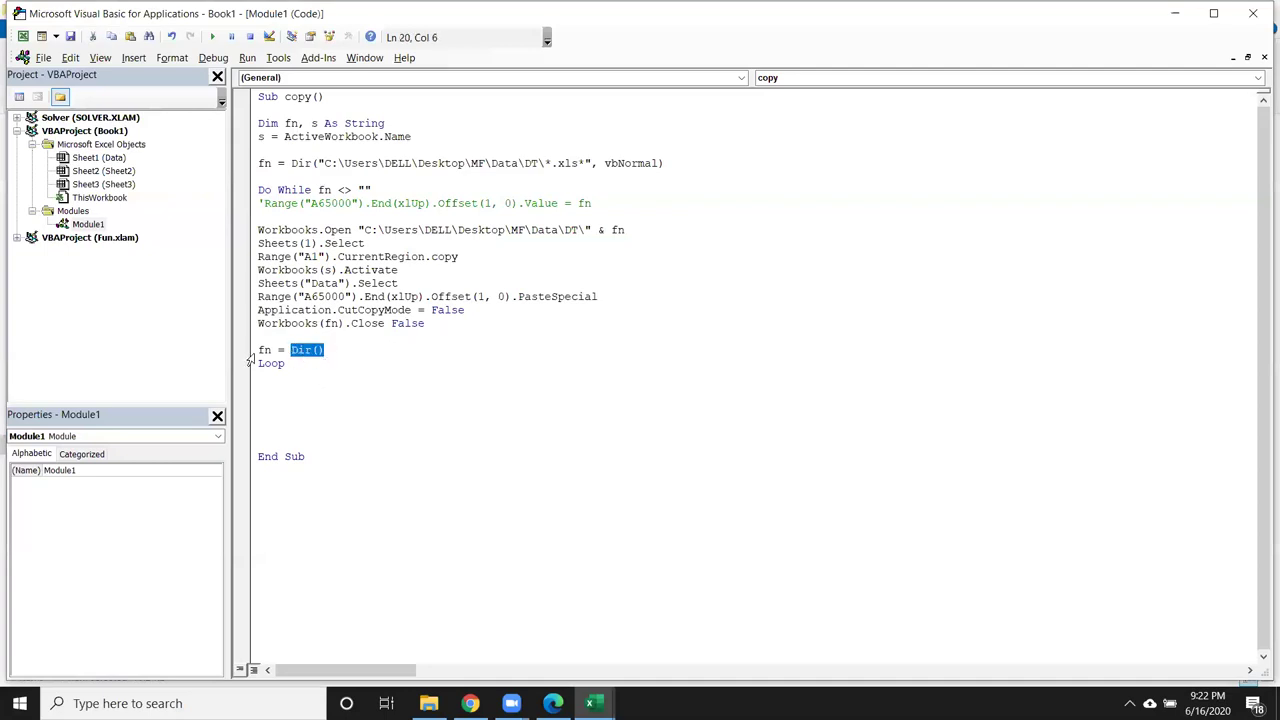
{"action": "left_click", "coordinate": [310, 397]}
{"action": "left_click", "coordinate": [352, 187]}
{"action": "left_click", "coordinate": [590, 703]}
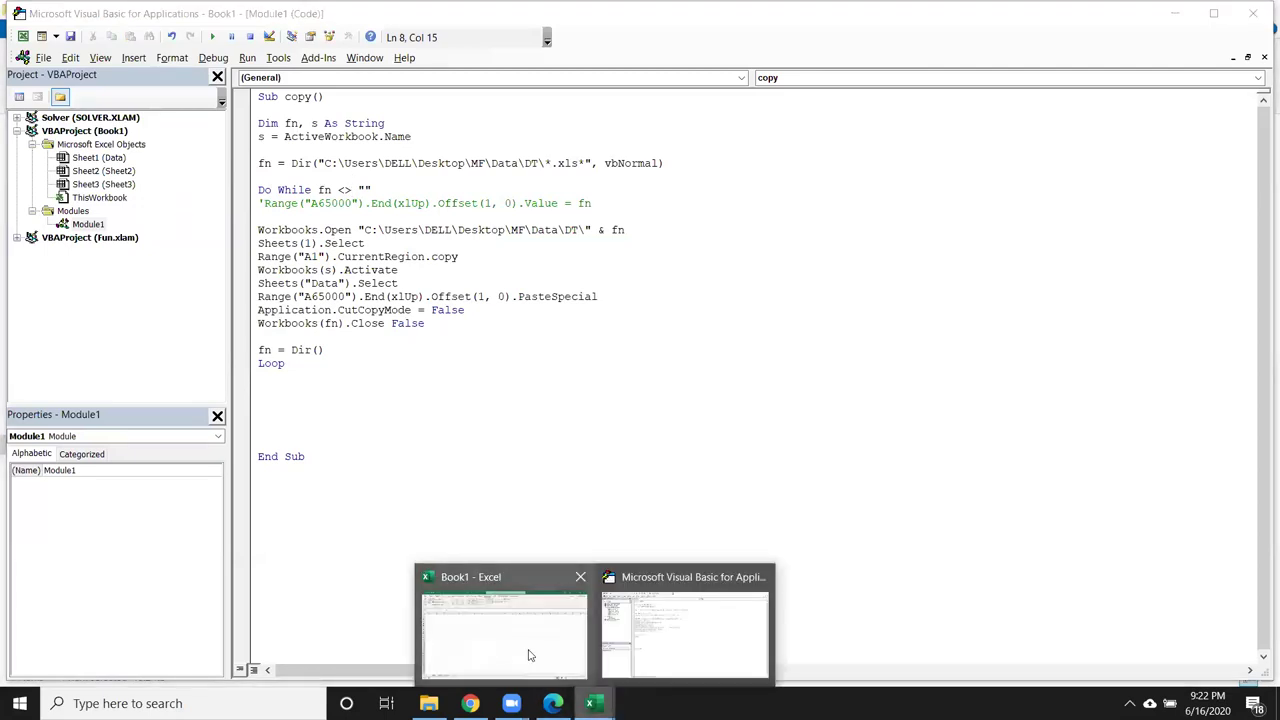
Run the copy macro in Book1 and scroll through the Data sheet's pasted tables
{"action": "left_click", "coordinate": [529, 650]}
{"action": "left_click", "coordinate": [101, 225]}
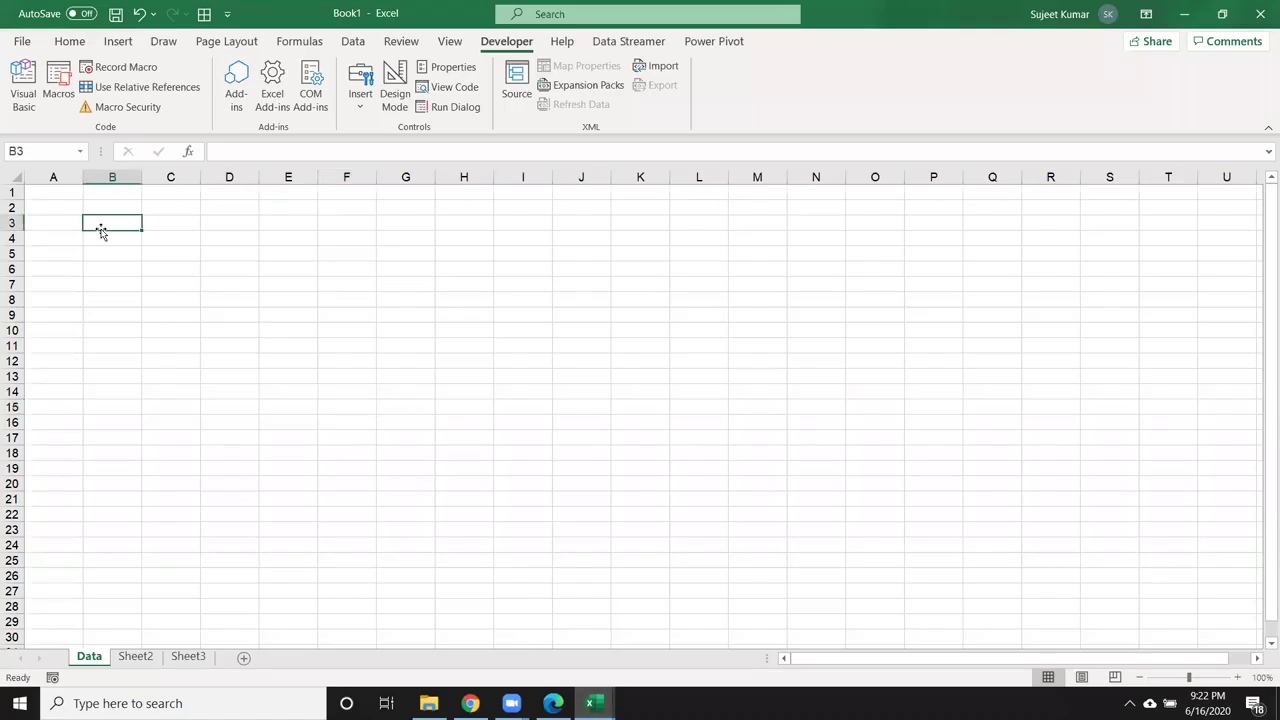
{"action": "left_click", "coordinate": [58, 88]}
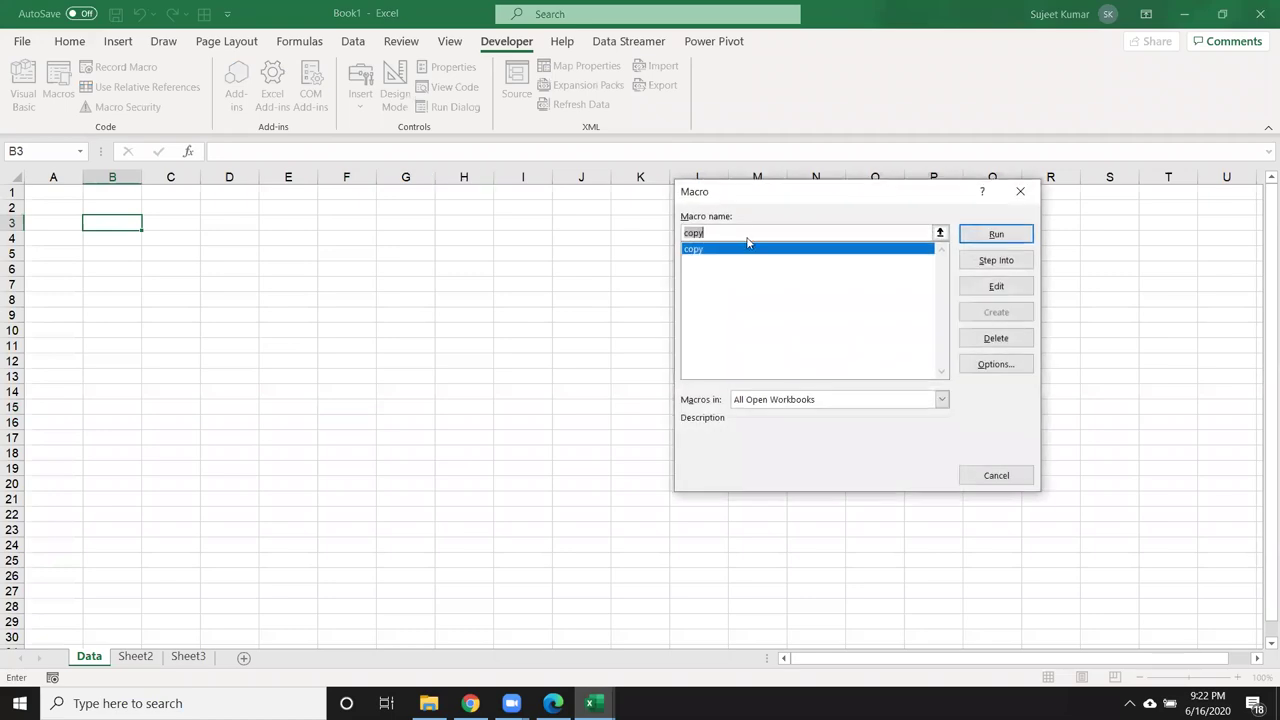
{"action": "left_click", "coordinate": [1010, 239]}
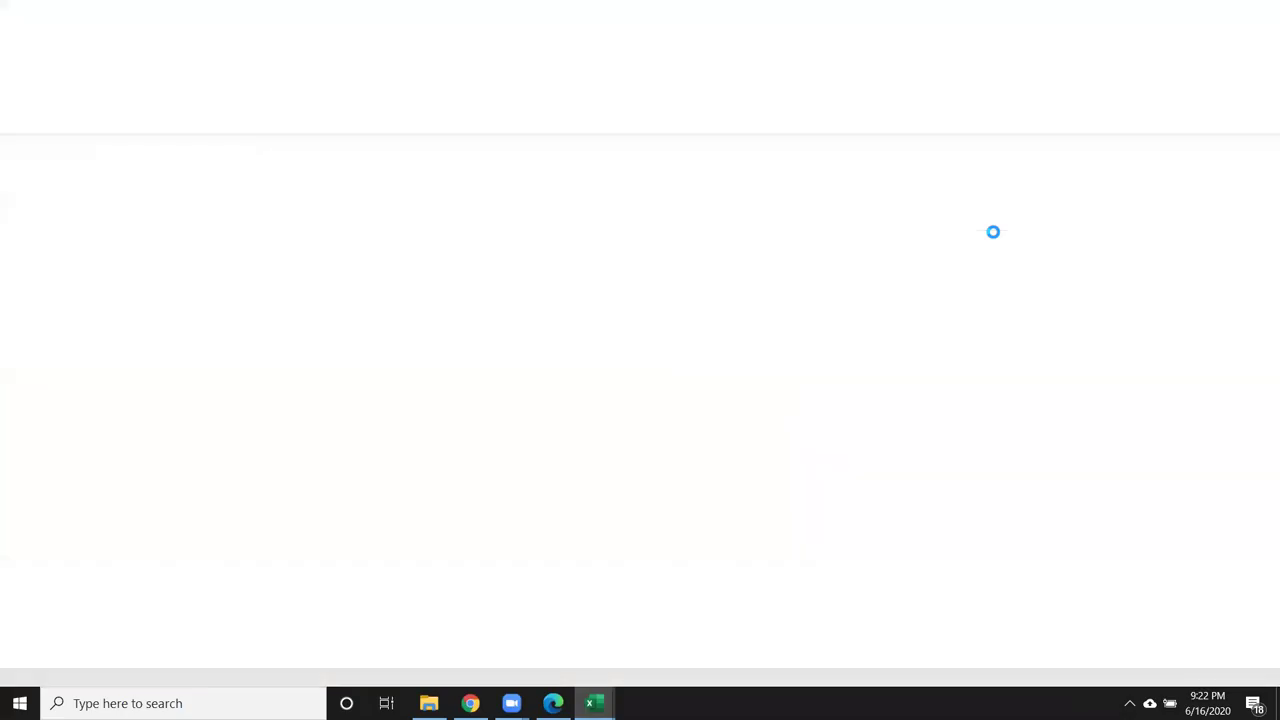
{"action": "scroll", "coordinate": [691, 371], "scroll_direction": "down", "scroll_amount": 4}
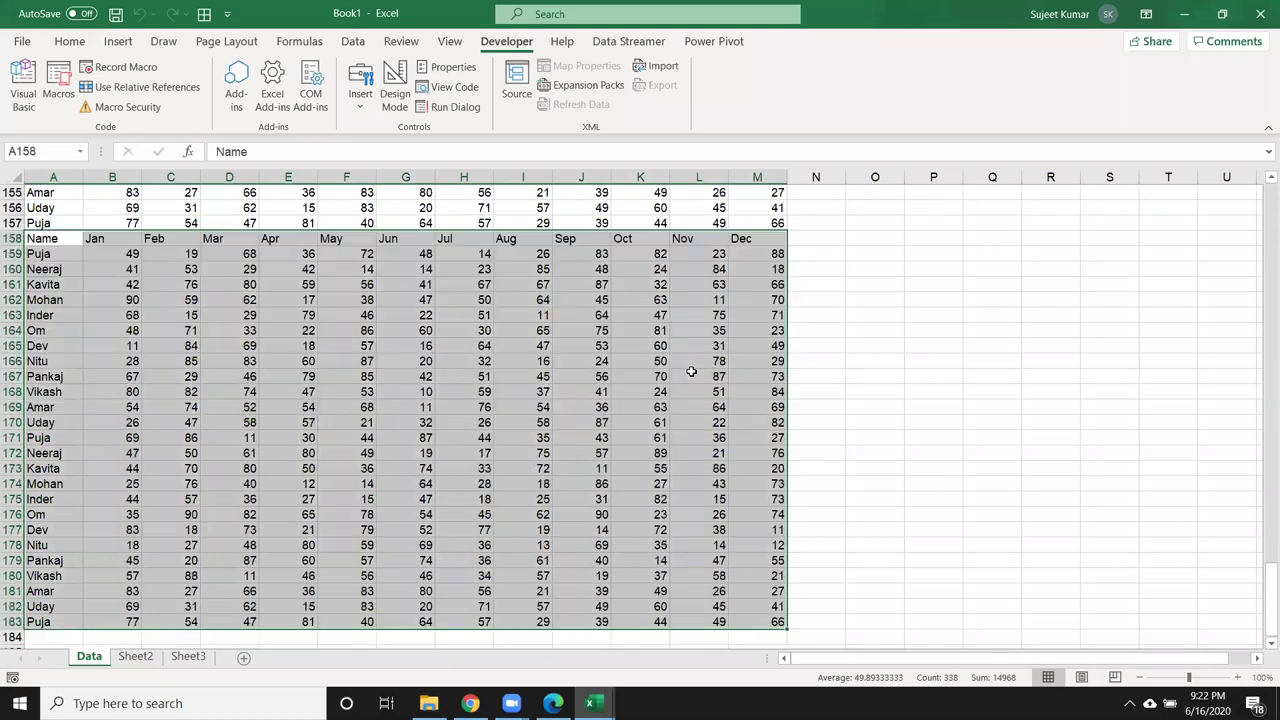
{"action": "scroll", "coordinate": [691, 371], "scroll_direction": "up", "scroll_amount": 8}
{"action": "scroll", "coordinate": [691, 371], "scroll_direction": "up", "scroll_amount": 8}
{"action": "scroll", "coordinate": [691, 371], "scroll_direction": "up", "scroll_amount": 8}
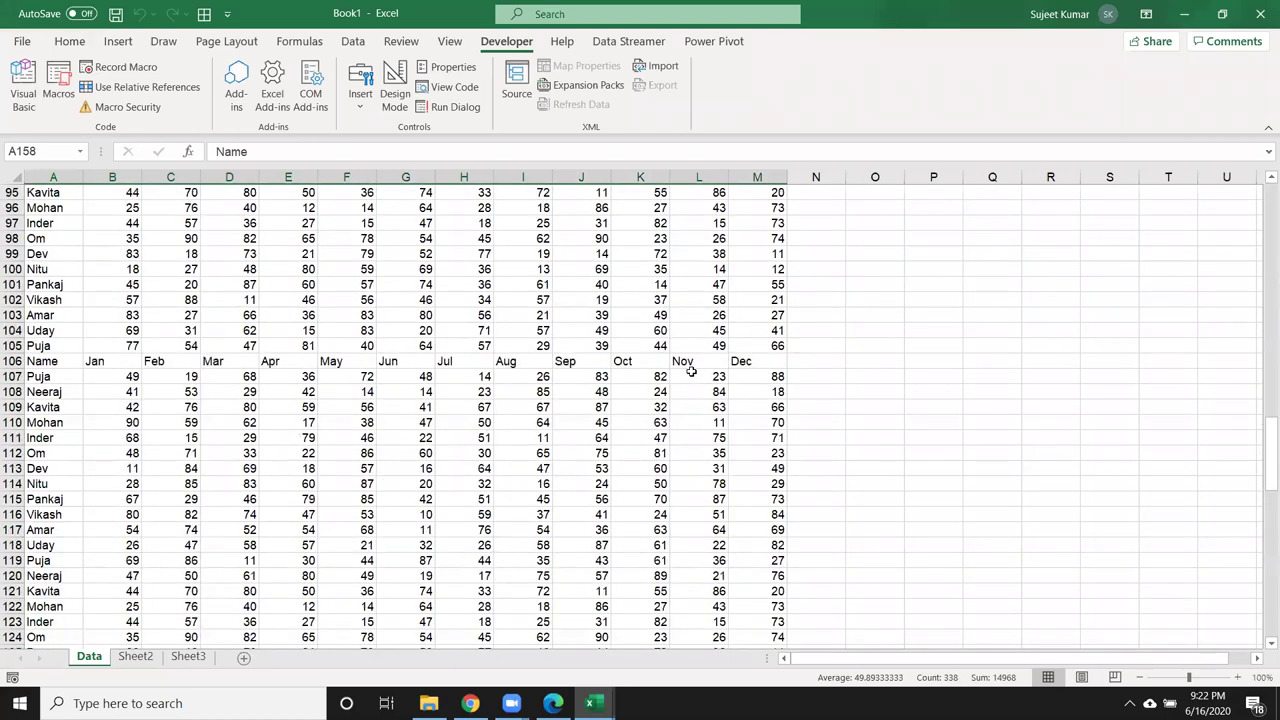
{"action": "scroll", "coordinate": [691, 371], "scroll_direction": "up", "scroll_amount": 7}
{"action": "scroll", "coordinate": [691, 371], "scroll_direction": "up", "scroll_amount": 5}
{"action": "scroll", "coordinate": [691, 371], "scroll_direction": "up", "scroll_amount": 11}
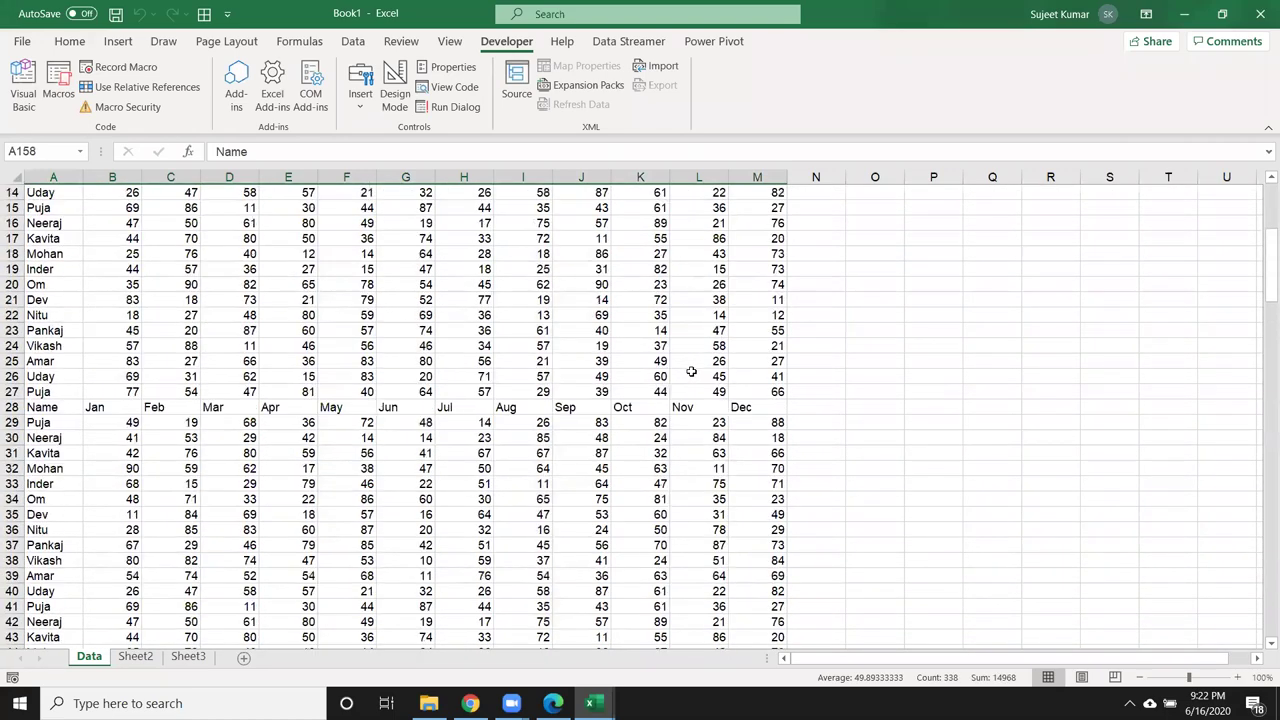
{"action": "scroll", "coordinate": [691, 371], "scroll_direction": "up", "scroll_amount": 5}
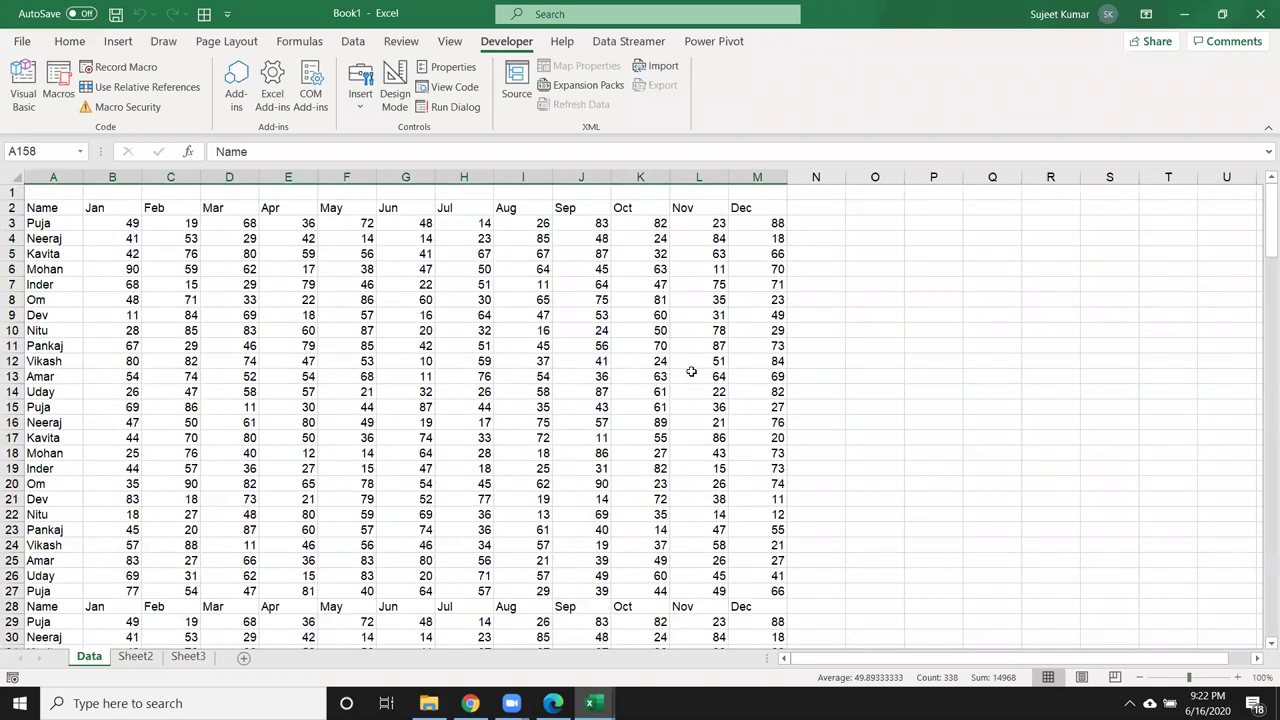
Clear the pasted data from columns A to N of the Data sheet
{"action": "left_click", "coordinate": [54, 177]}
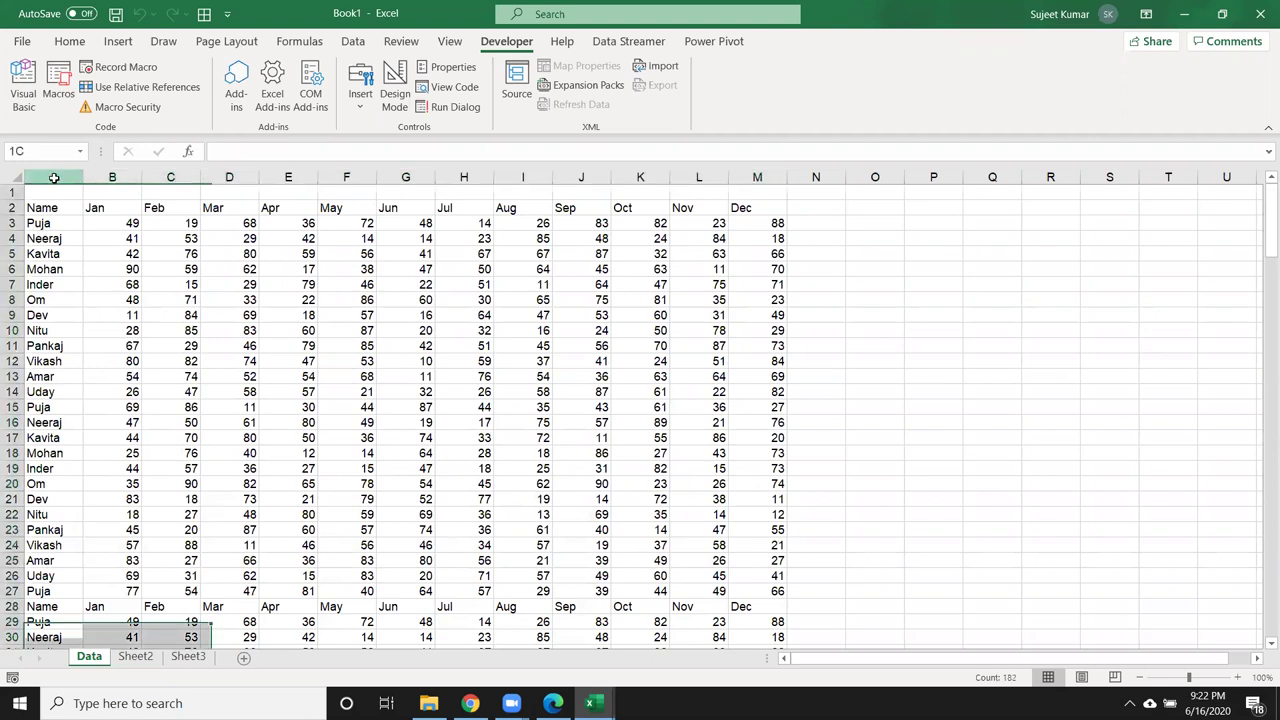
{"action": "left_click_drag", "start_coordinate": [54, 177], "coordinate": [802, 222]}
{"action": "key", "text": "Delete"}
{"action": "left_click", "coordinate": [623, 245]}
Change the loop line from Do While fn <> "" to Do Until fn = ""
{"action": "key", "text": "alt+Tab"}
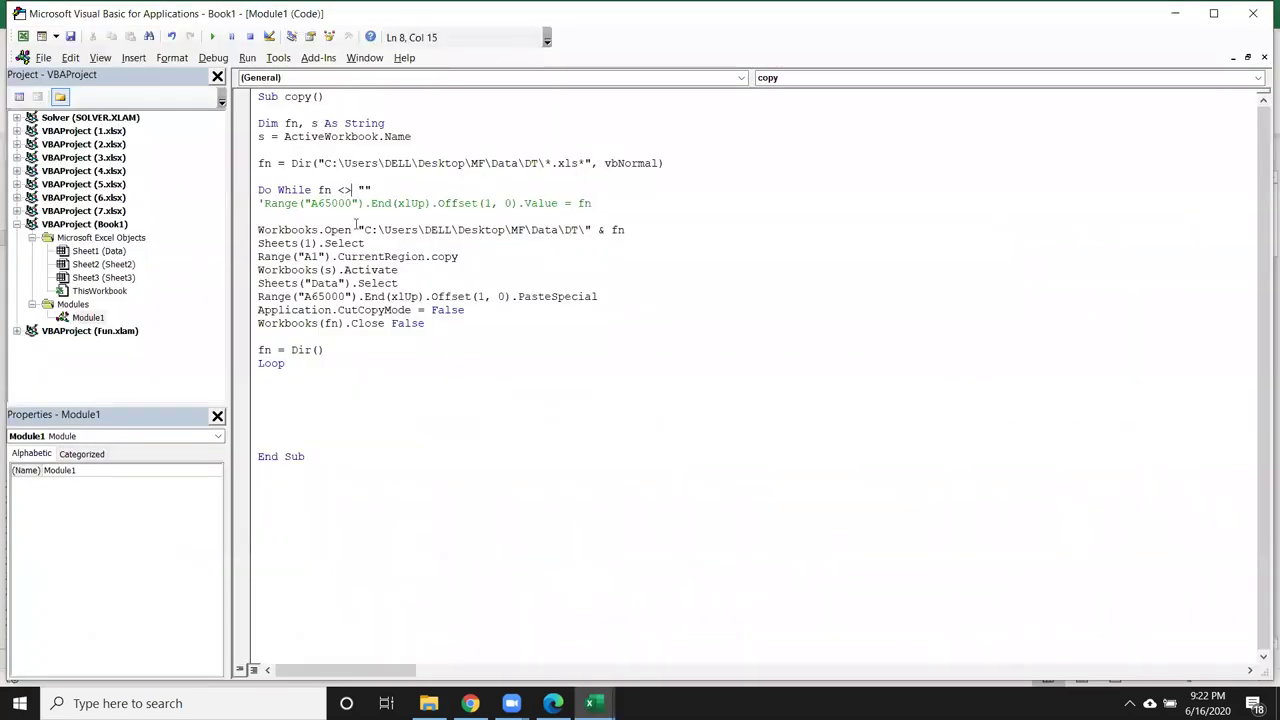
{"action": "double_click", "coordinate": [300, 188]}
{"action": "type", "text": "until"}
{"action": "double_click", "coordinate": [325, 190]}
{"action": "double_click", "coordinate": [343, 190]}
{"action": "type", "text": "="}
{"action": "left_click", "coordinate": [499, 296]}
{"action": "left_click", "coordinate": [522, 350]}
{"action": "left_click", "coordinate": [1166, 22]}
Rerun the revised copy macro and move to the top of the pasted data
{"action": "left_click", "coordinate": [58, 90]}
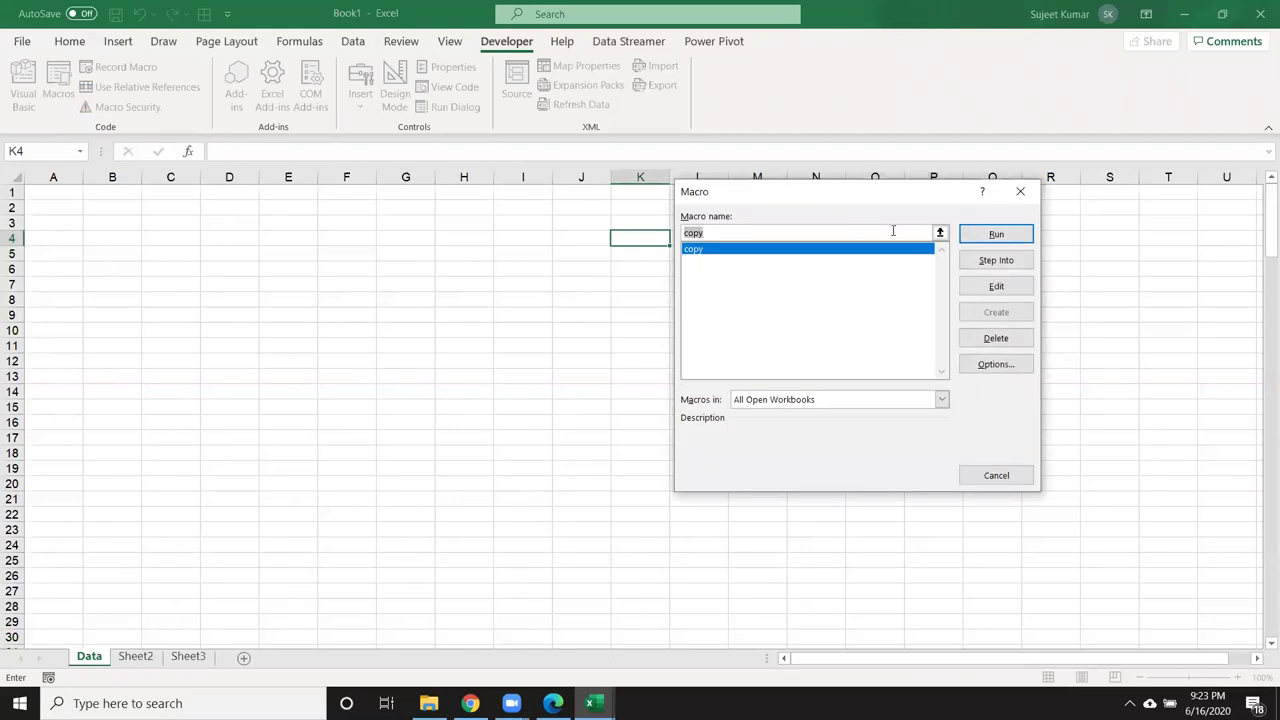
{"action": "left_click", "coordinate": [981, 236]}
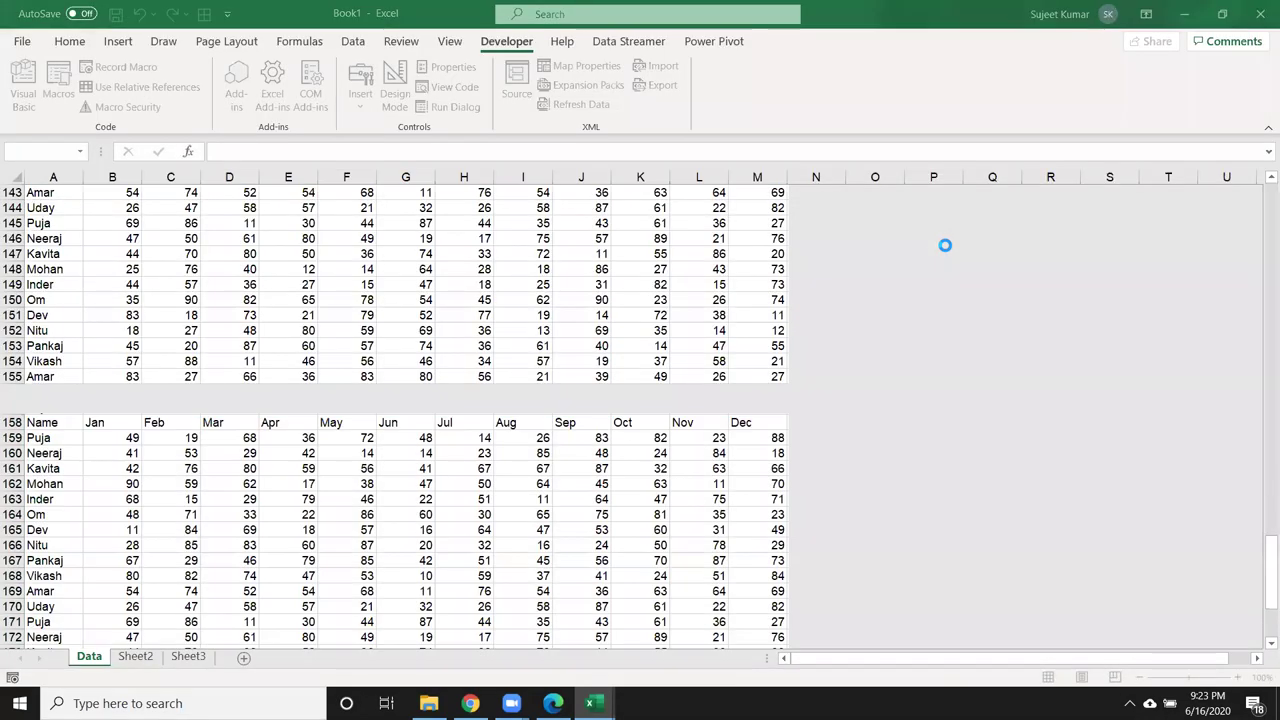
{"action": "left_click", "coordinate": [128, 334]}
{"action": "key", "text": "ctrl+Up"}
{"action": "key", "text": "Up"}
{"action": "key", "text": "Down"}
{"action": "key", "text": "Left"}
Delete the empty first row and clear all data below the header row
{"action": "key", "text": "Up"}
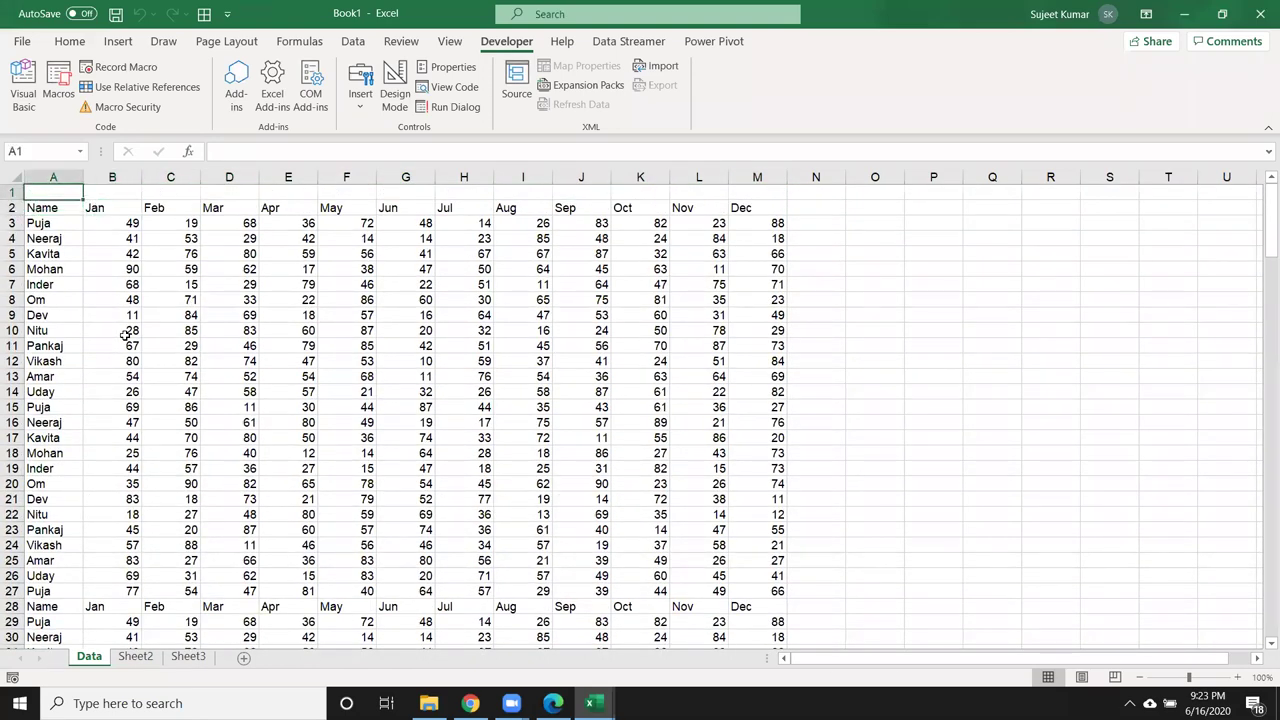
{"action": "key", "text": "shift+space"}
{"action": "key", "text": "ctrl+minus"}
{"action": "key", "text": "Down"}
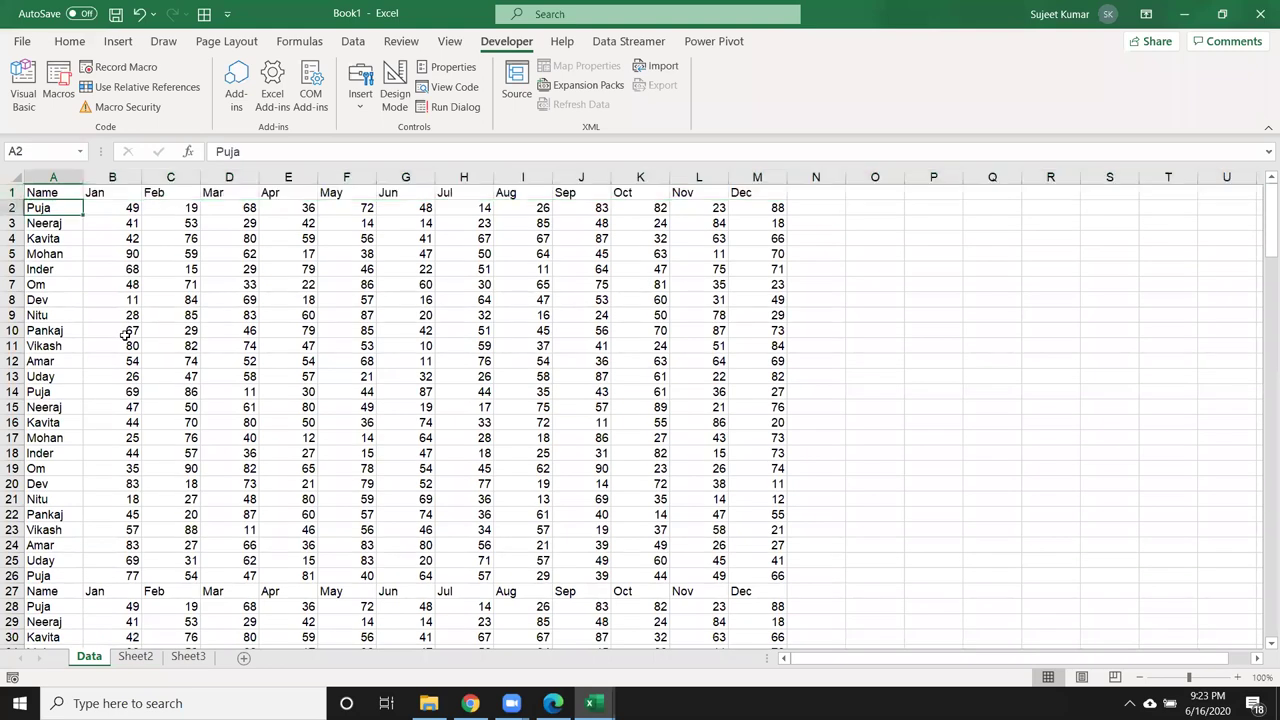
{"action": "key", "text": "ctrl+shift+Right"}
{"action": "key", "text": "ctrl+shift+Down"}
{"action": "key", "text": "Delete"}
{"action": "key", "text": "ctrl+BackSpace"}
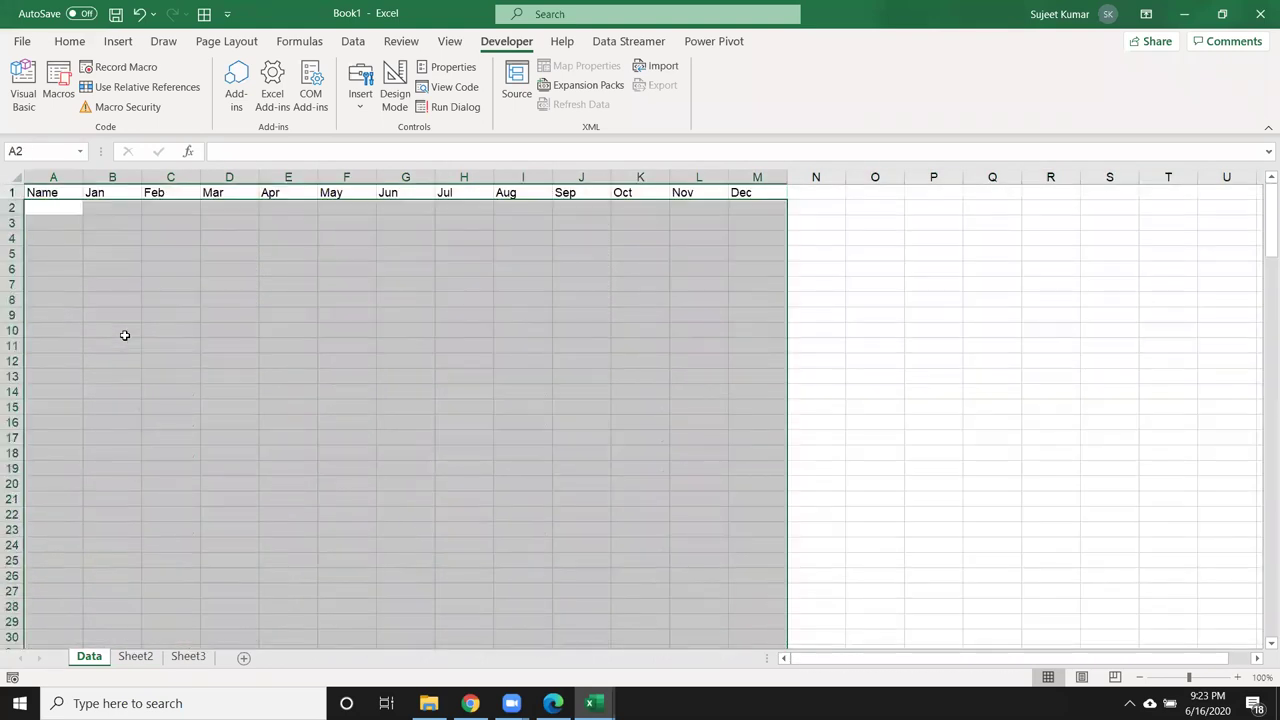
{"action": "key", "text": "ctrl+Home"}
{"action": "key", "text": "alt+F11"}
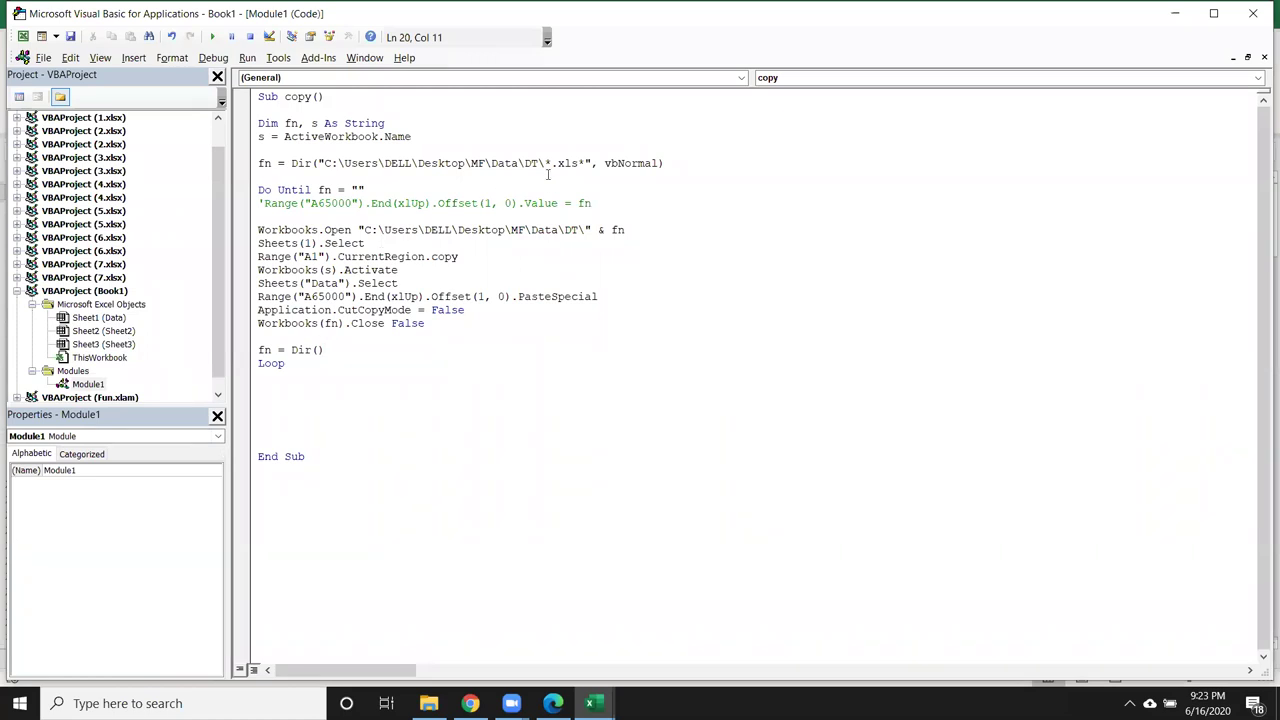
Add Dim fl As String above the Dir line and begin an Application.Fil statement beneath it
{"action": "left_click_drag", "start_coordinate": [592, 163], "coordinate": [317, 164]}
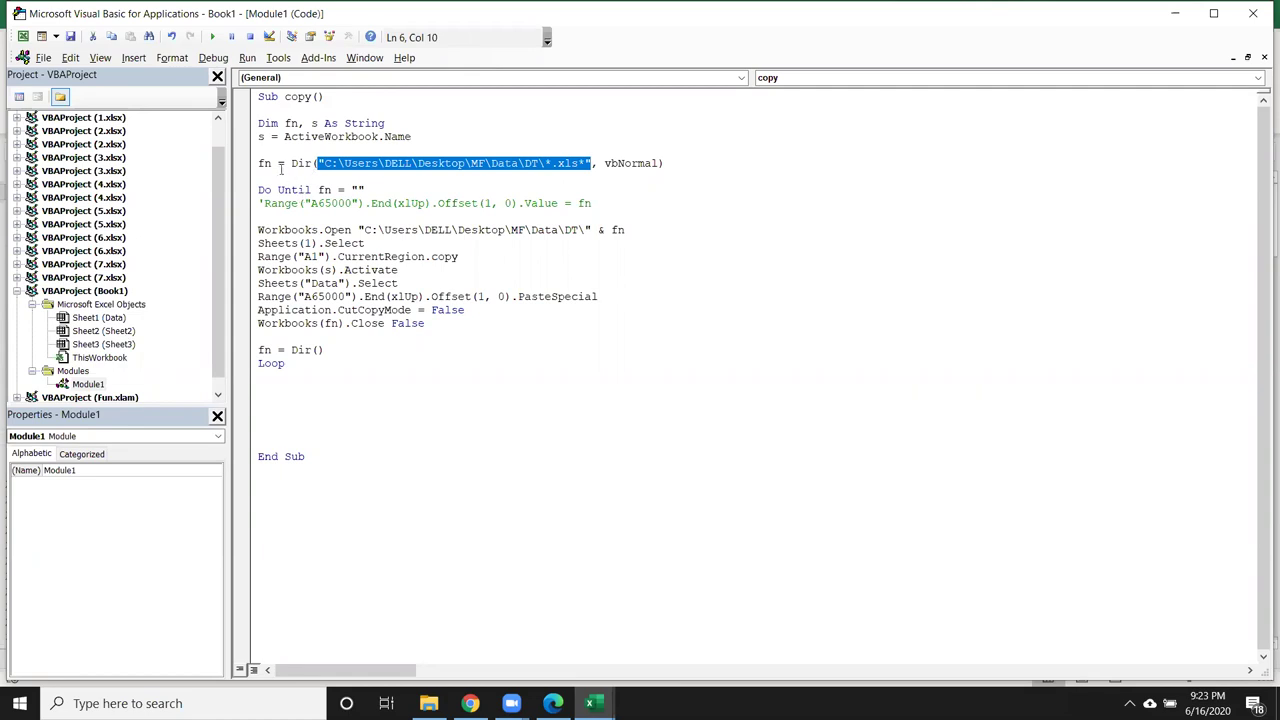
{"action": "left_click", "coordinate": [260, 155]}
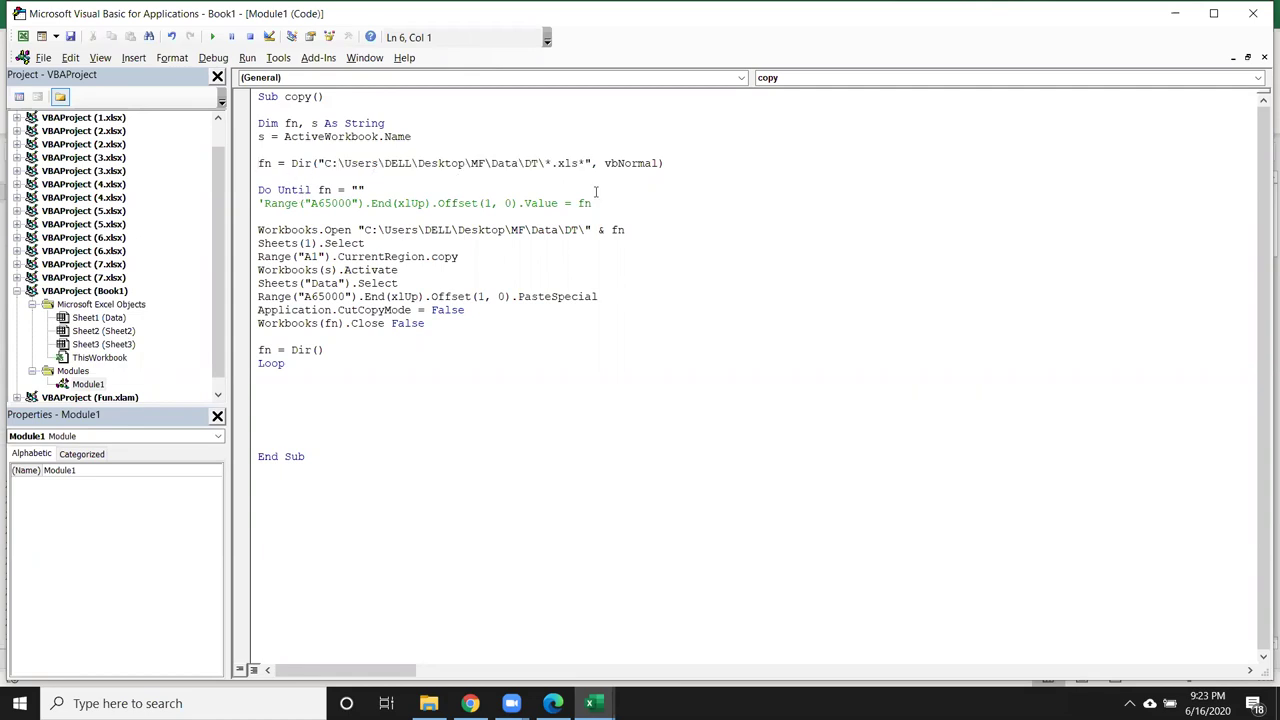
{"action": "key", "text": "Return"}
{"action": "key", "text": "Return"}
{"action": "key", "text": "Return"}
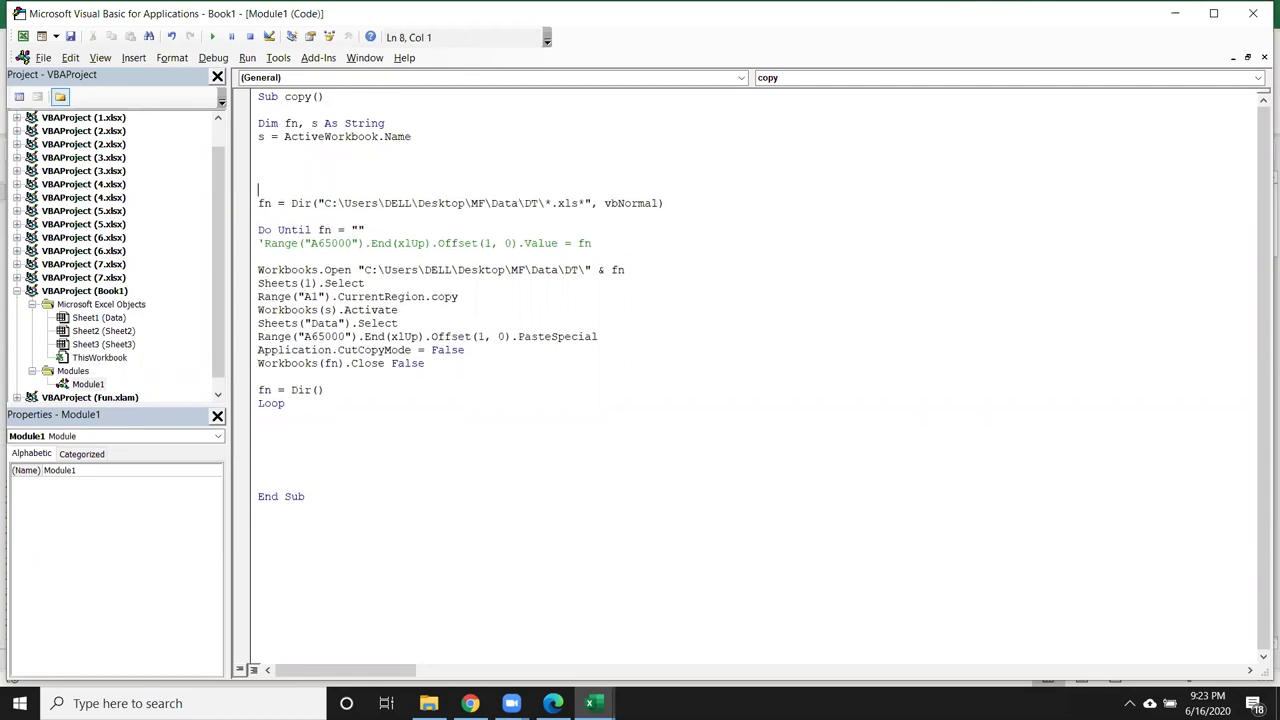
{"action": "key", "text": "Return"}
{"action": "key", "text": "Up"}
{"action": "key", "text": "Up"}
{"action": "left_click", "coordinate": [258, 150]}
{"action": "type", "text": "dim "}
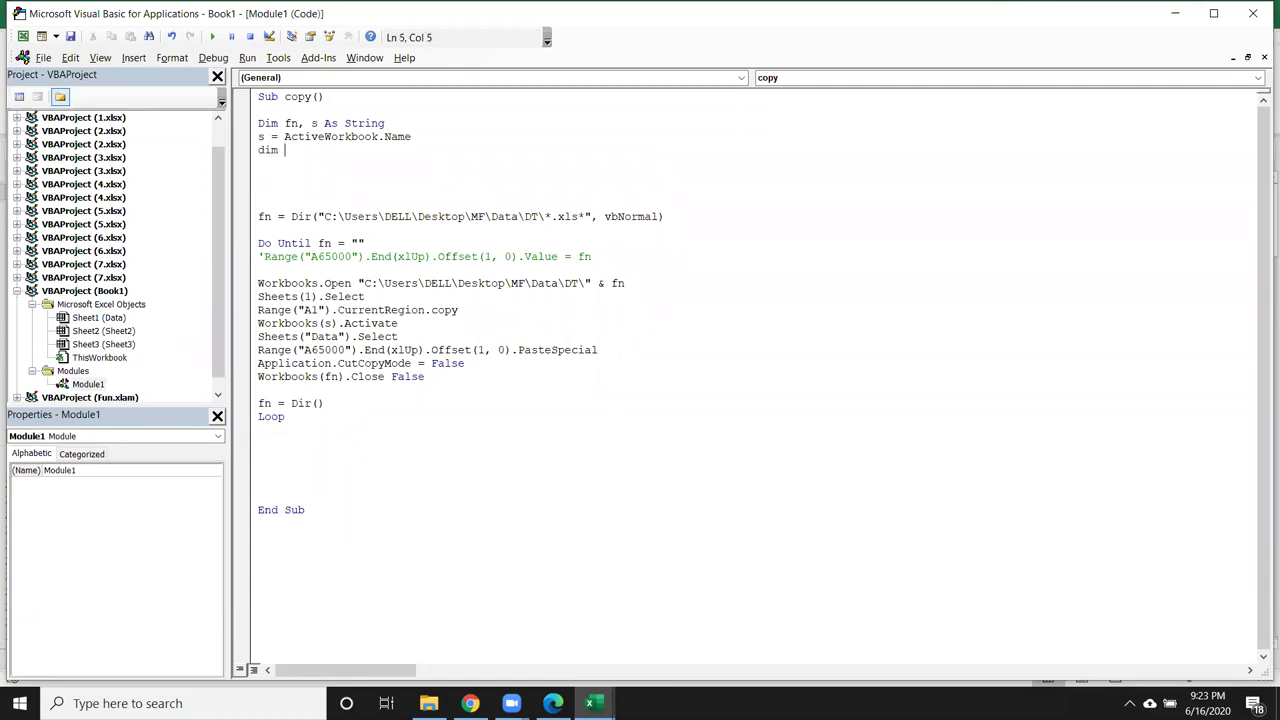
{"action": "type", "text": "fl"}
{"action": "type", "text": " as str"}
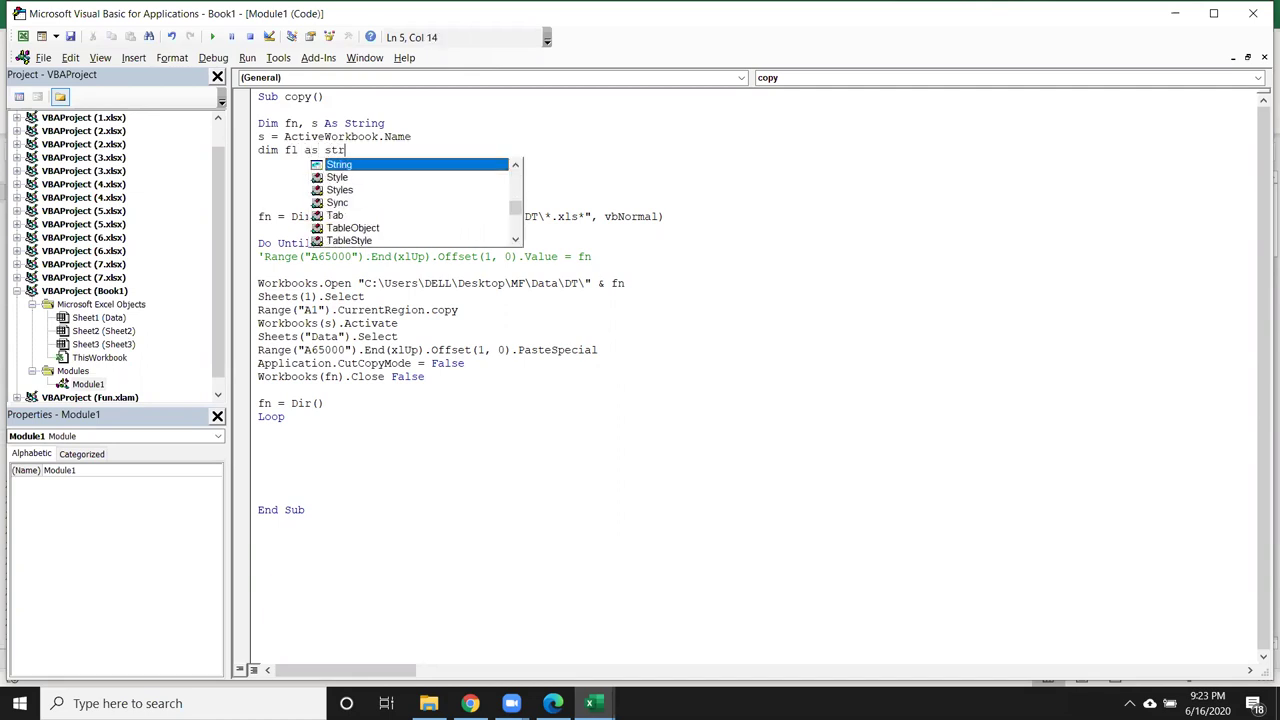
{"action": "key", "text": "Tab"}
{"action": "key", "text": "Return"}
{"action": "key", "text": "Return"}
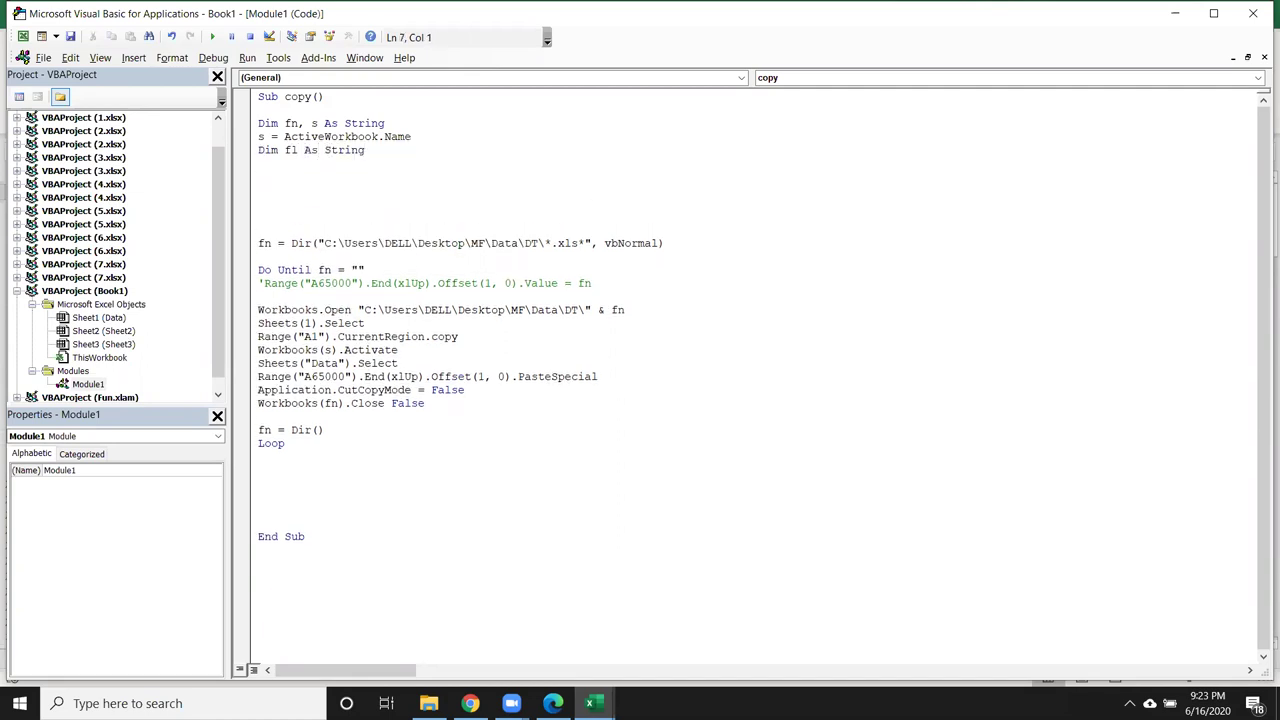
{"action": "type", "text": "application."}
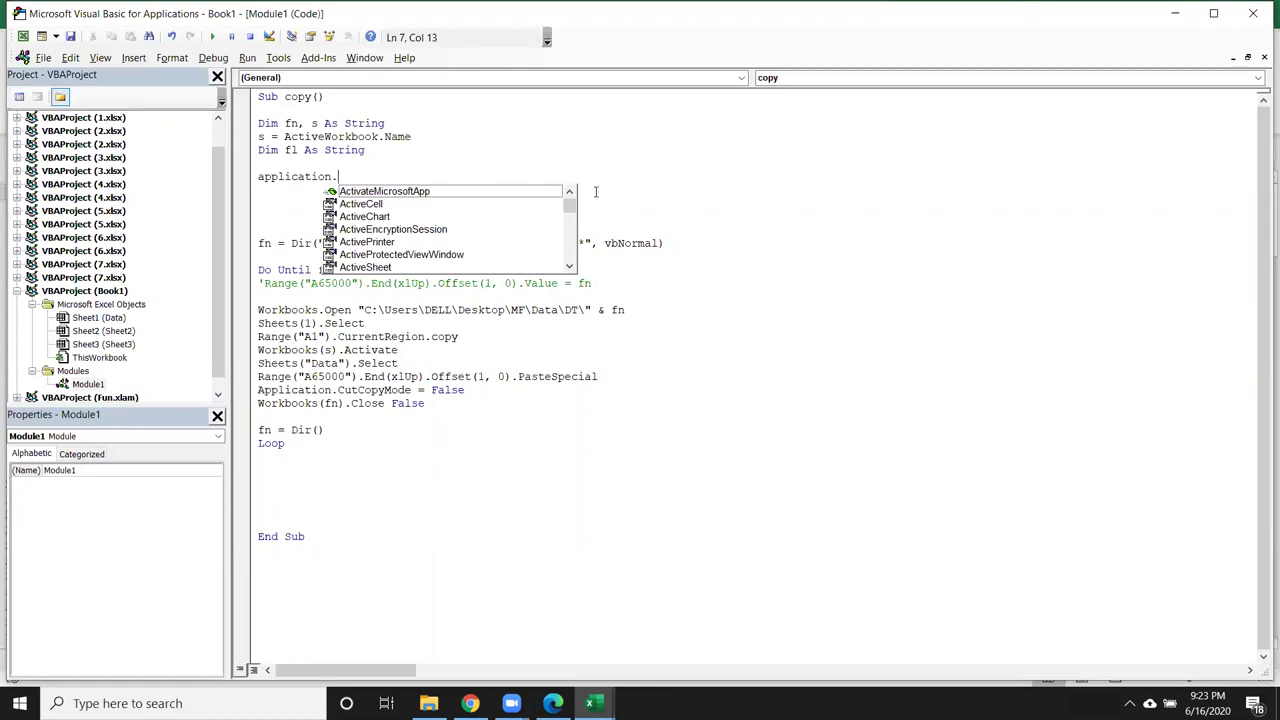
{"action": "type", "text": "fil"}
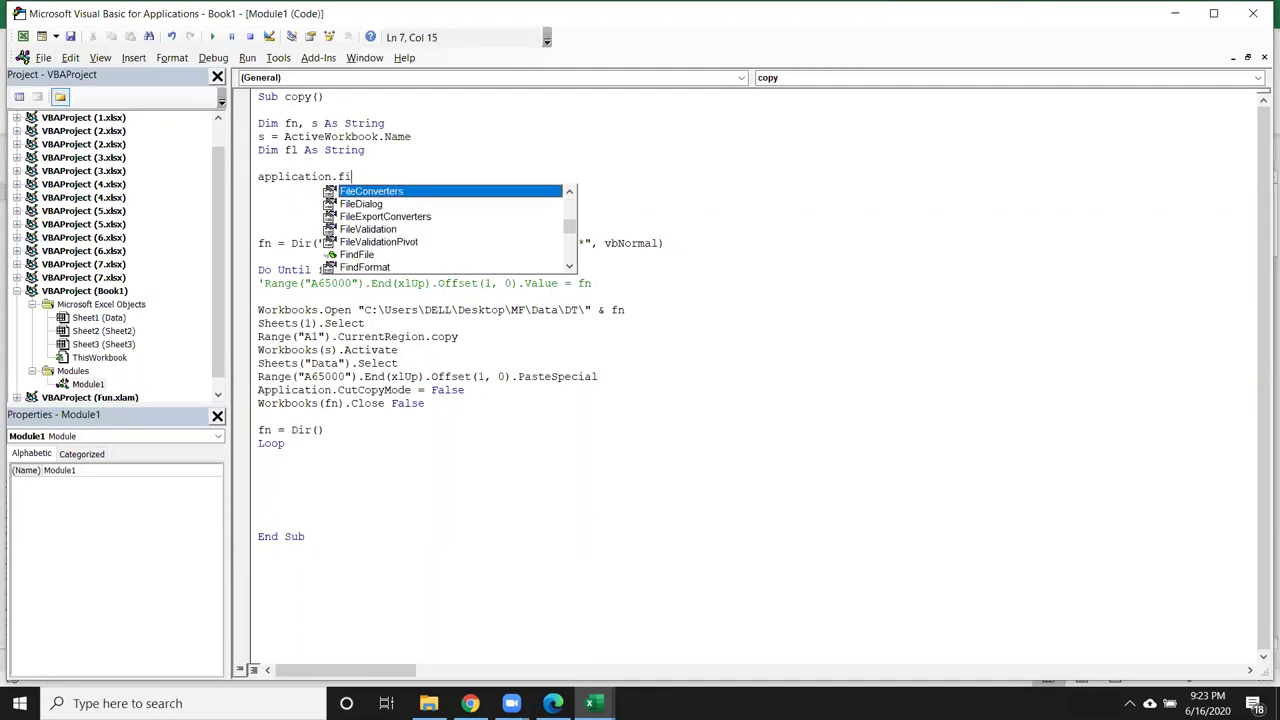
Complete the statement as Application.FileDialog(msoFileDialogFolderPicker)
{"action": "key", "text": "Down"}
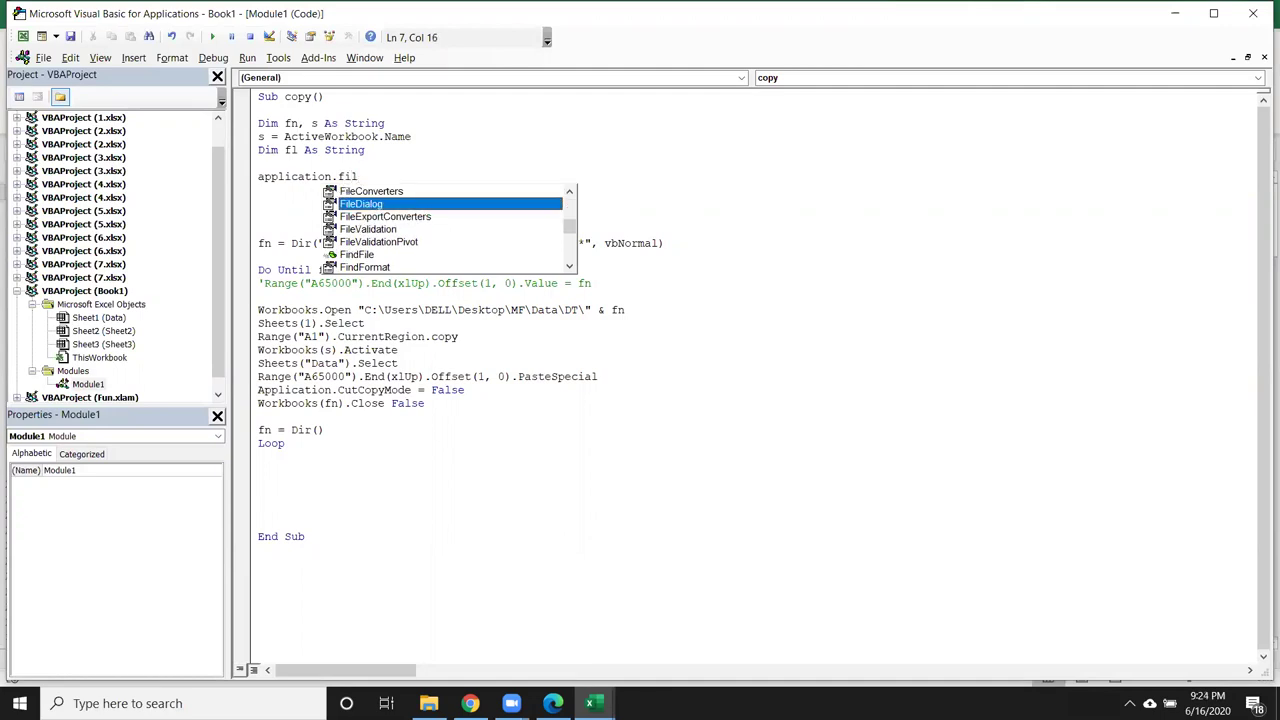
{"action": "key", "text": "Tab"}
{"action": "type", "text": "("}
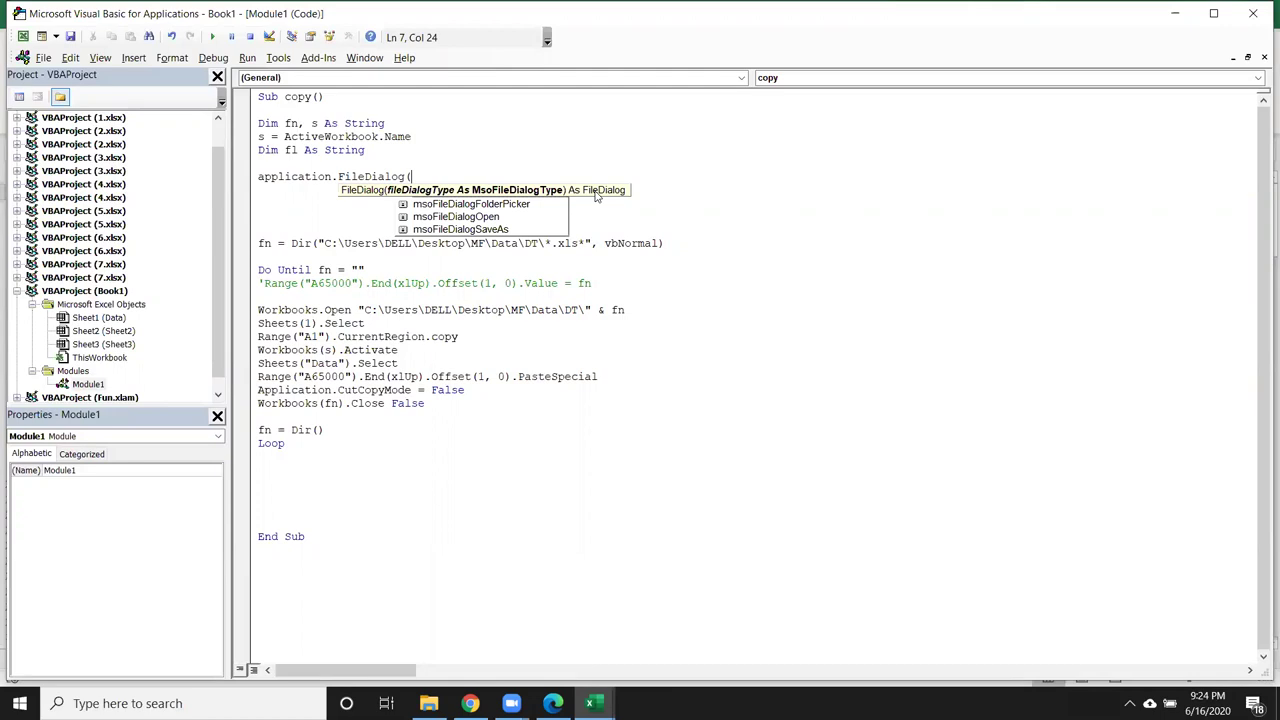
{"action": "key", "text": "Down"}
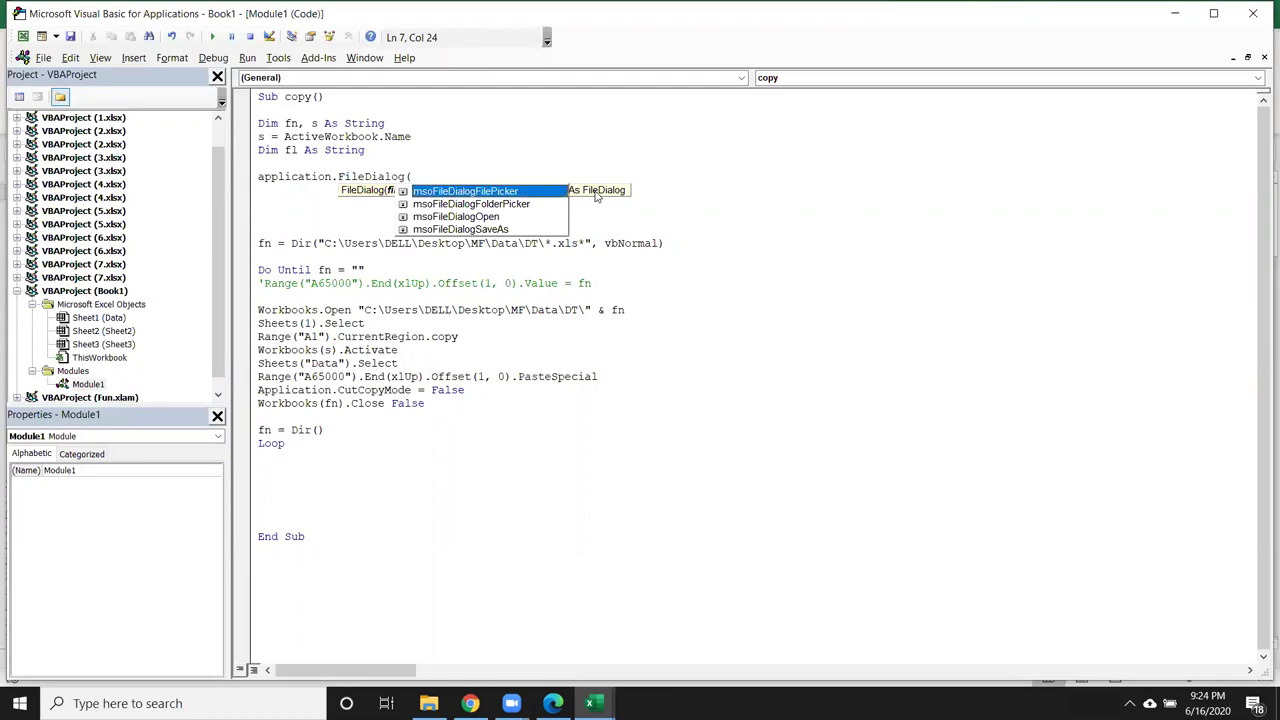
{"action": "key", "text": "Down"}
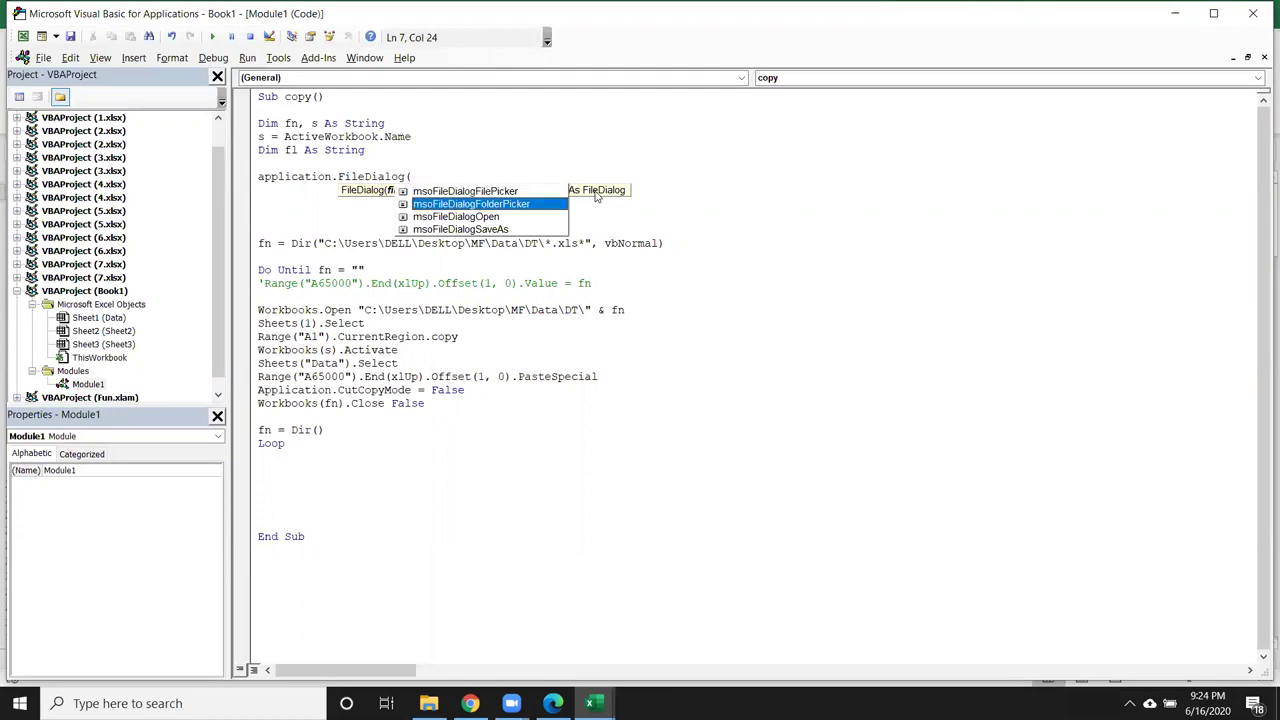
{"action": "key", "text": "Up"}
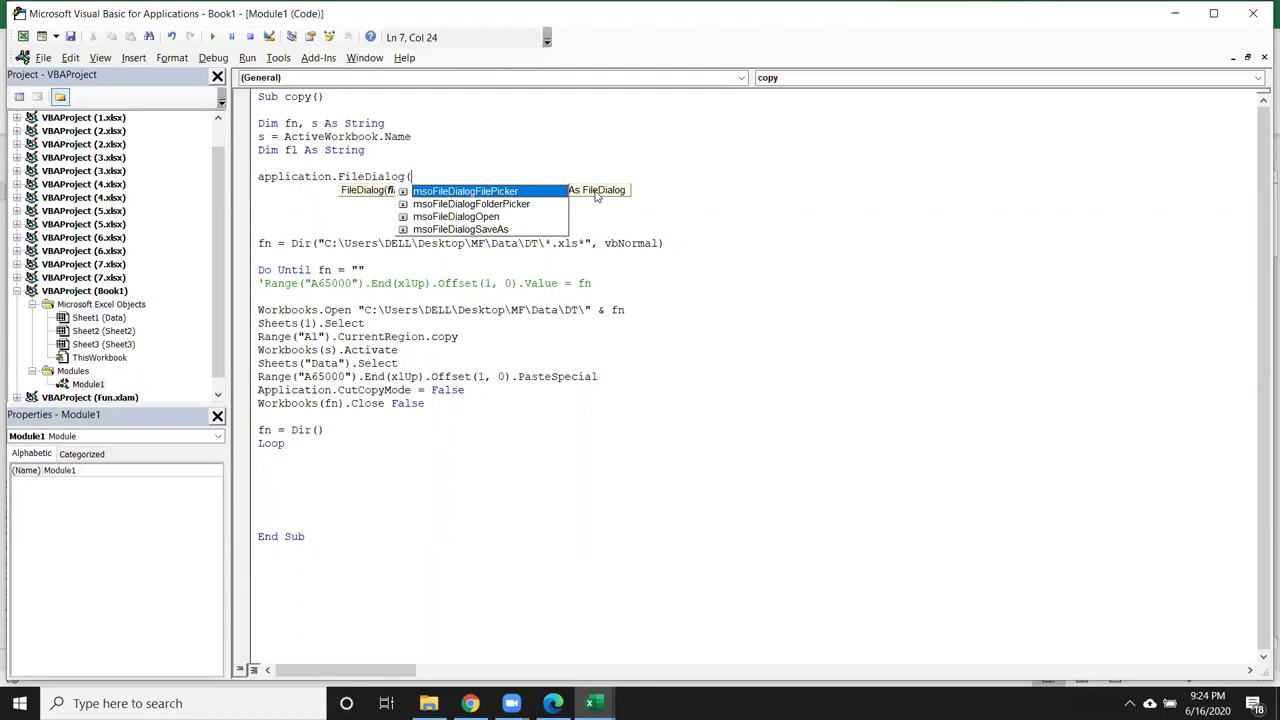
{"action": "key", "text": "Down"}
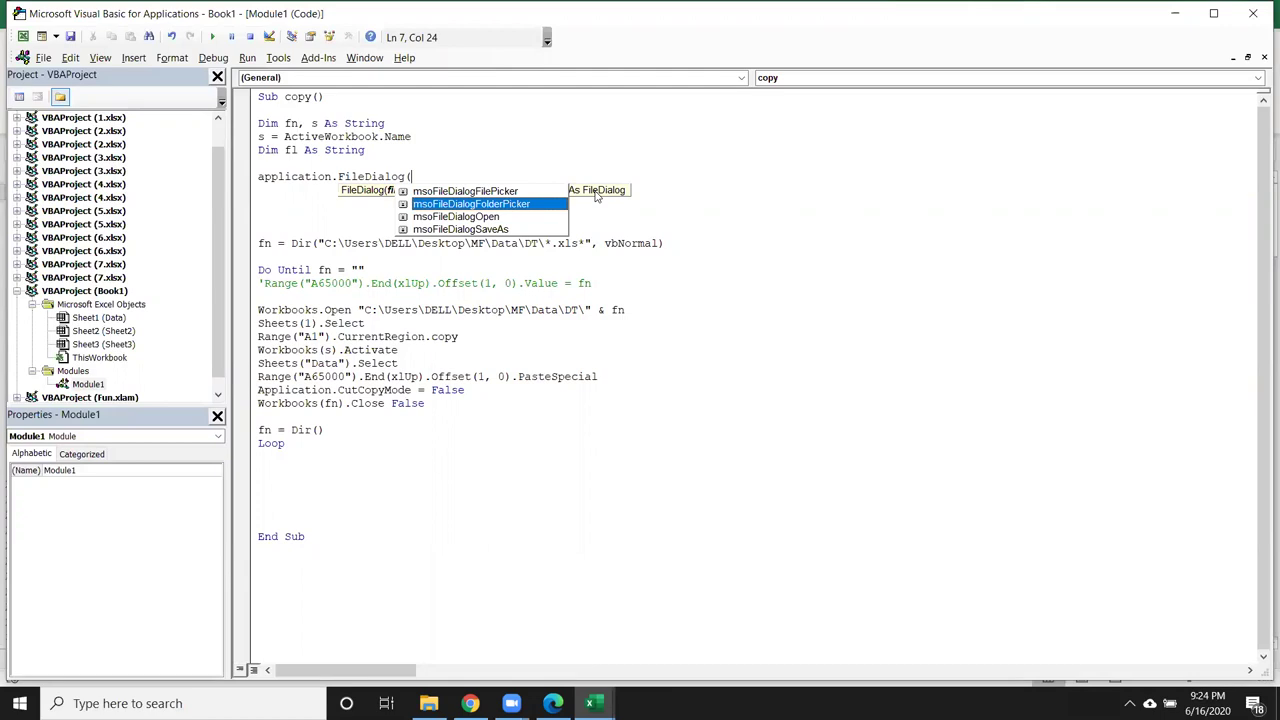
{"action": "key", "text": "Tab"}
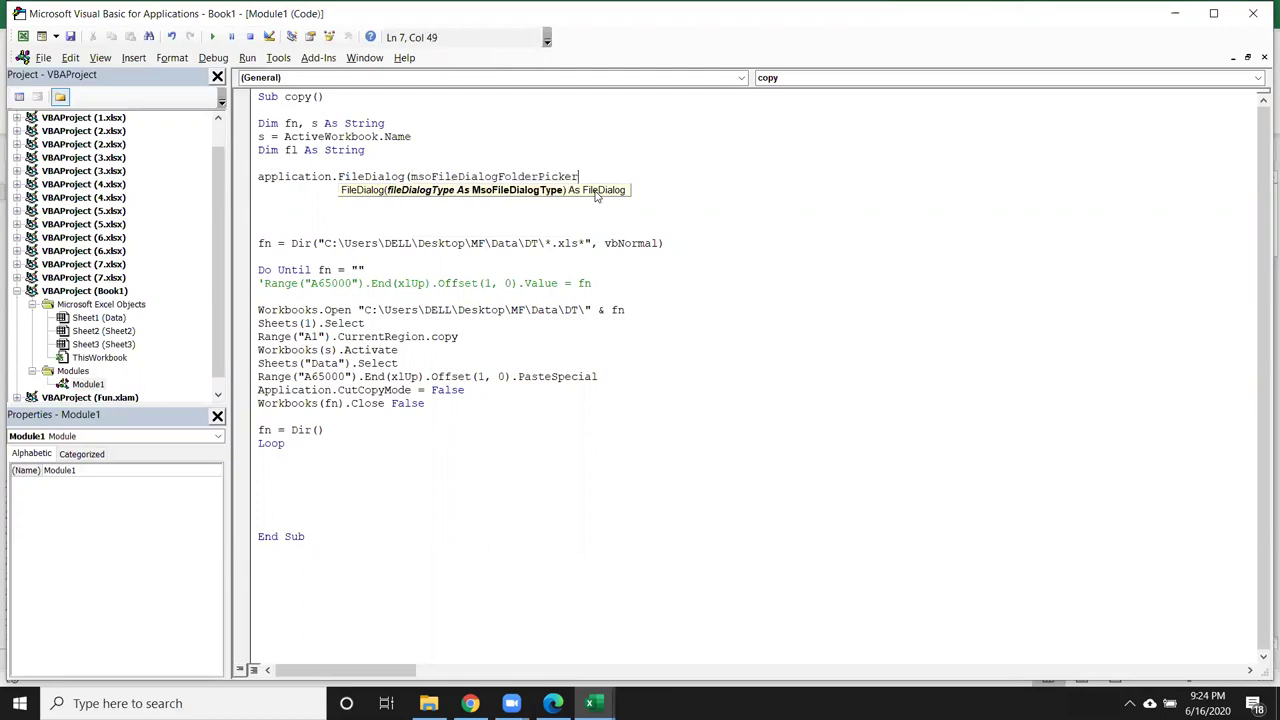
{"action": "type", "text": ")"}
Wrap it in a With line, begin .InitialFileName = ", and show the DT folder in File Explorer
{"action": "key", "text": "Return"}
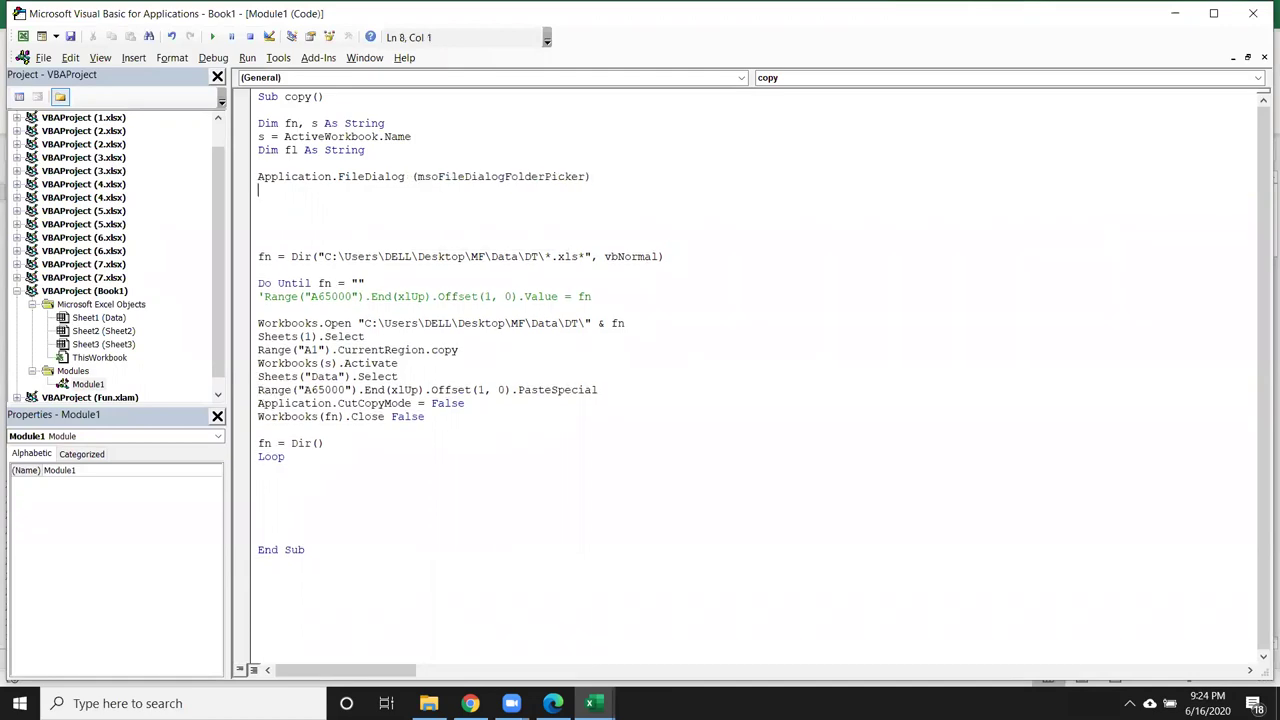
{"action": "key", "text": "Up"}
{"action": "type", "text": "with"}
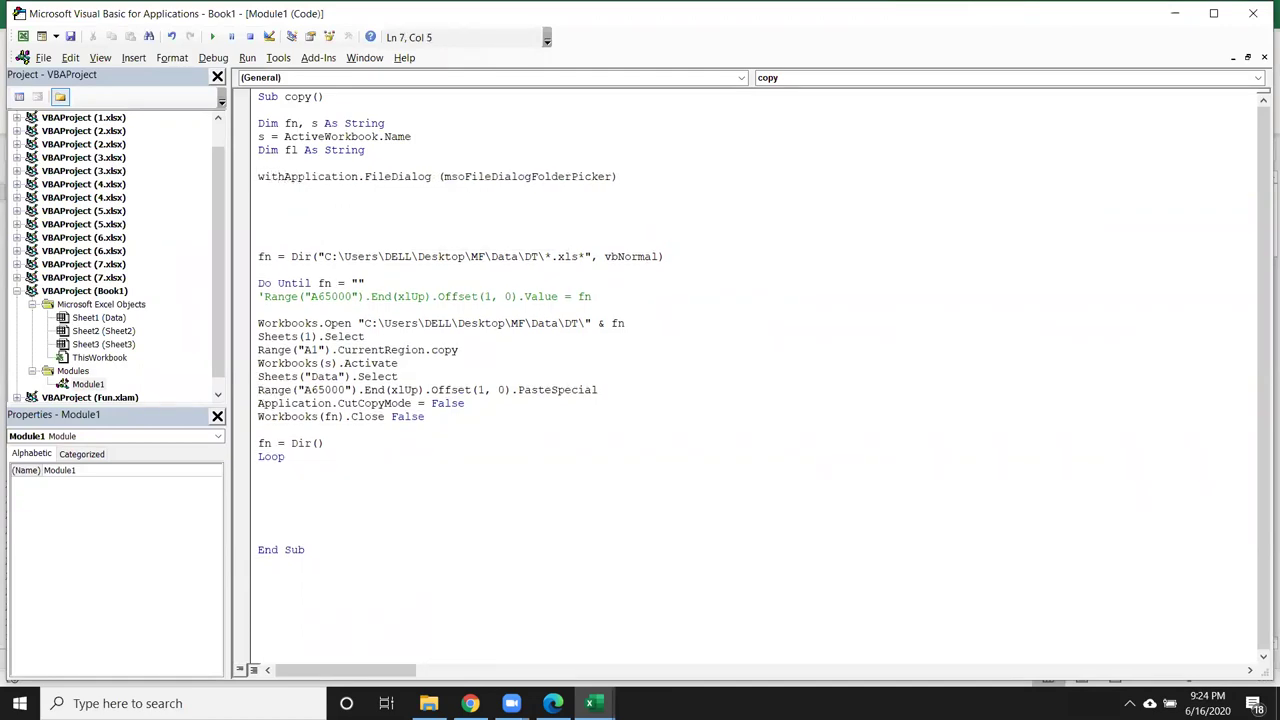
{"action": "key", "text": "Down"}
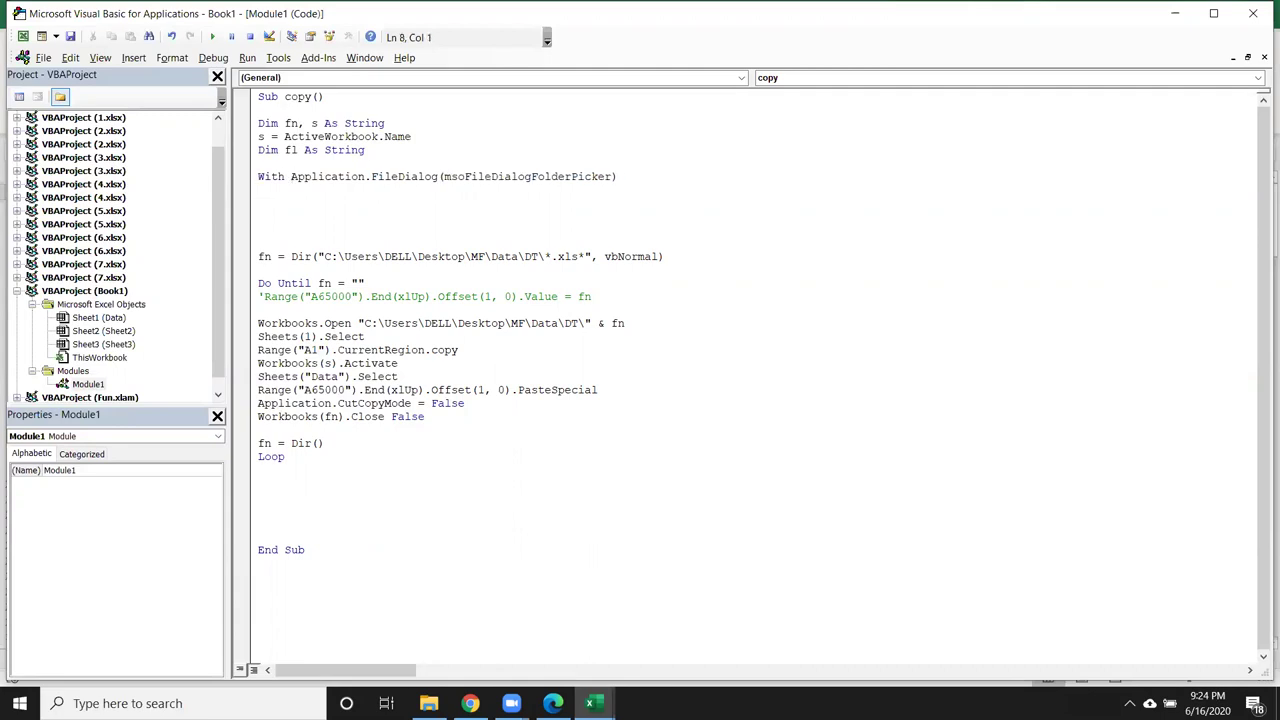
{"action": "type", "text": ".i"}
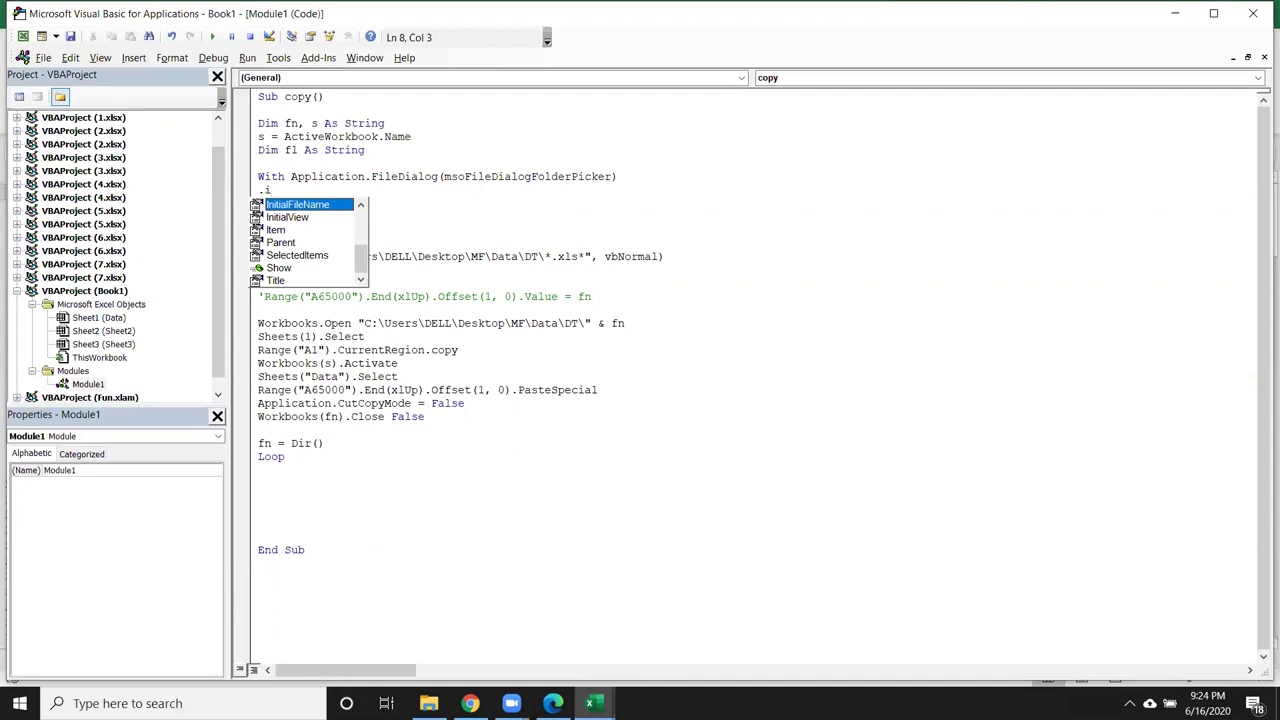
{"action": "key", "text": "Tab"}
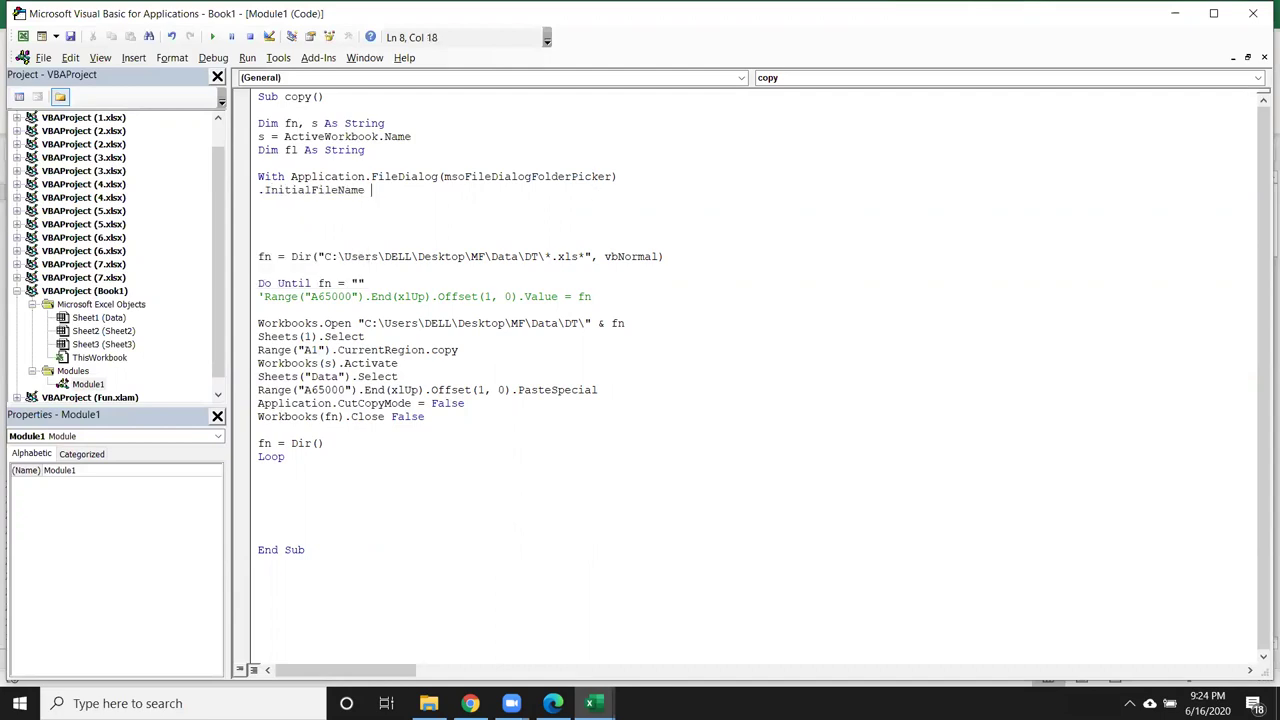
{"action": "type", "text": "=\""}
{"action": "key", "text": "alt+F11"}
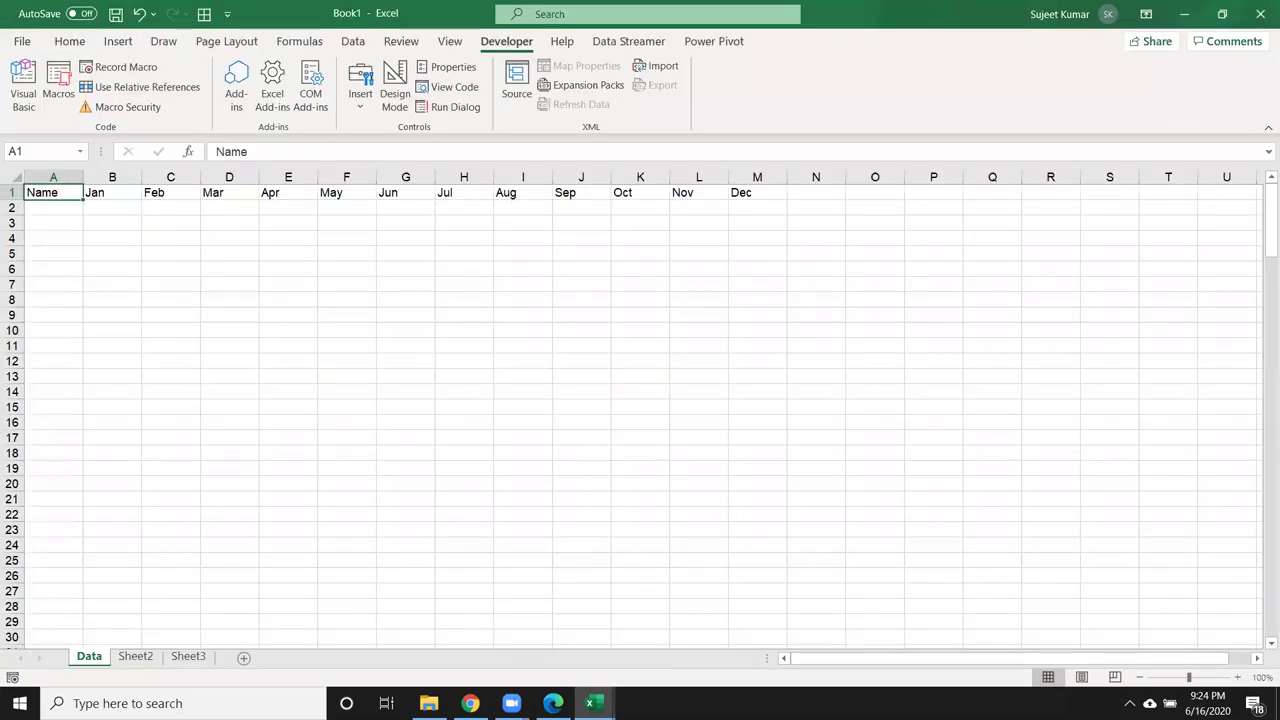
{"action": "left_click", "coordinate": [428, 703]}
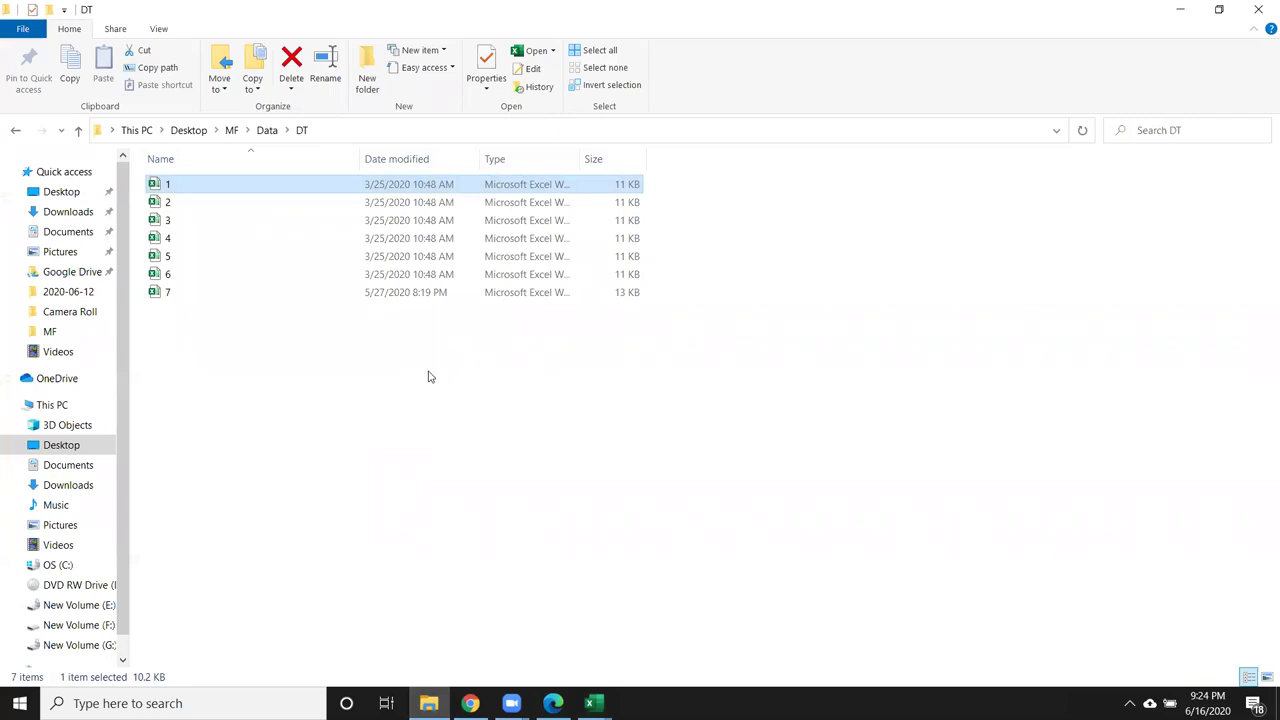
Copy the DT folder path C:\Users\DELL\Desktop\MF\Data\DT from File Explorer's address bar
{"action": "left_click", "coordinate": [328, 137]}
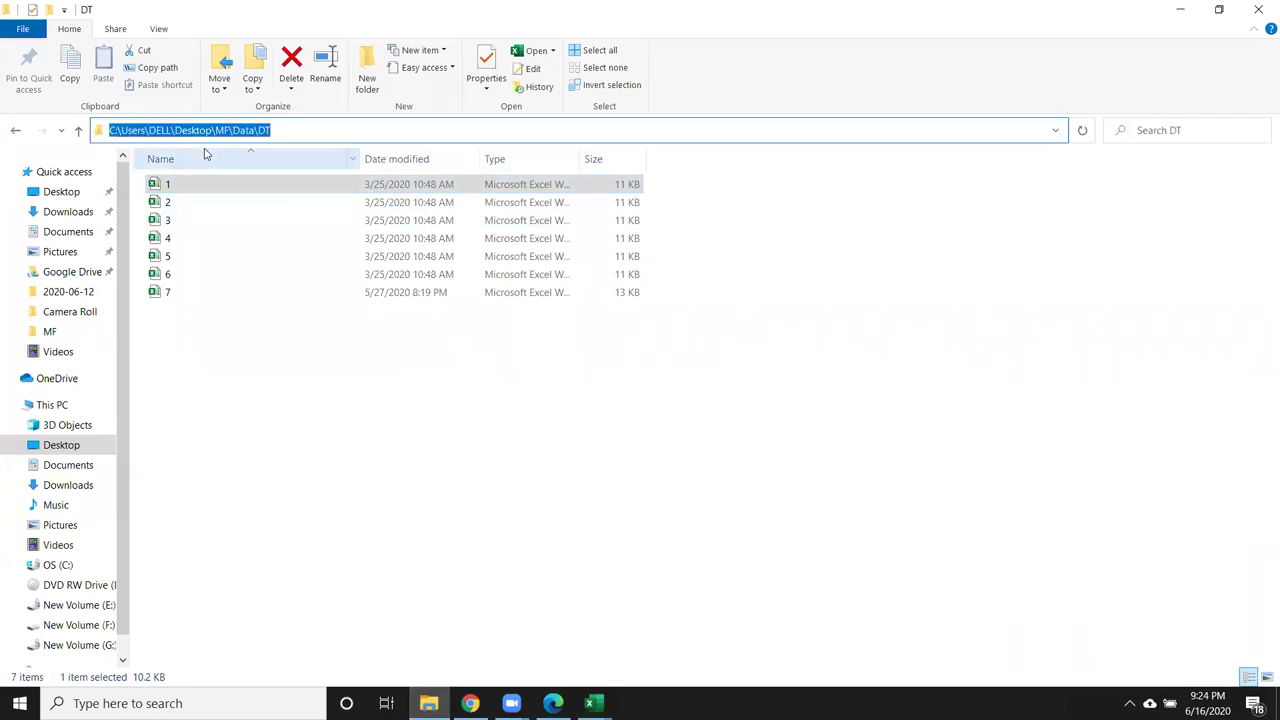
{"action": "left_click", "coordinate": [217, 133]}
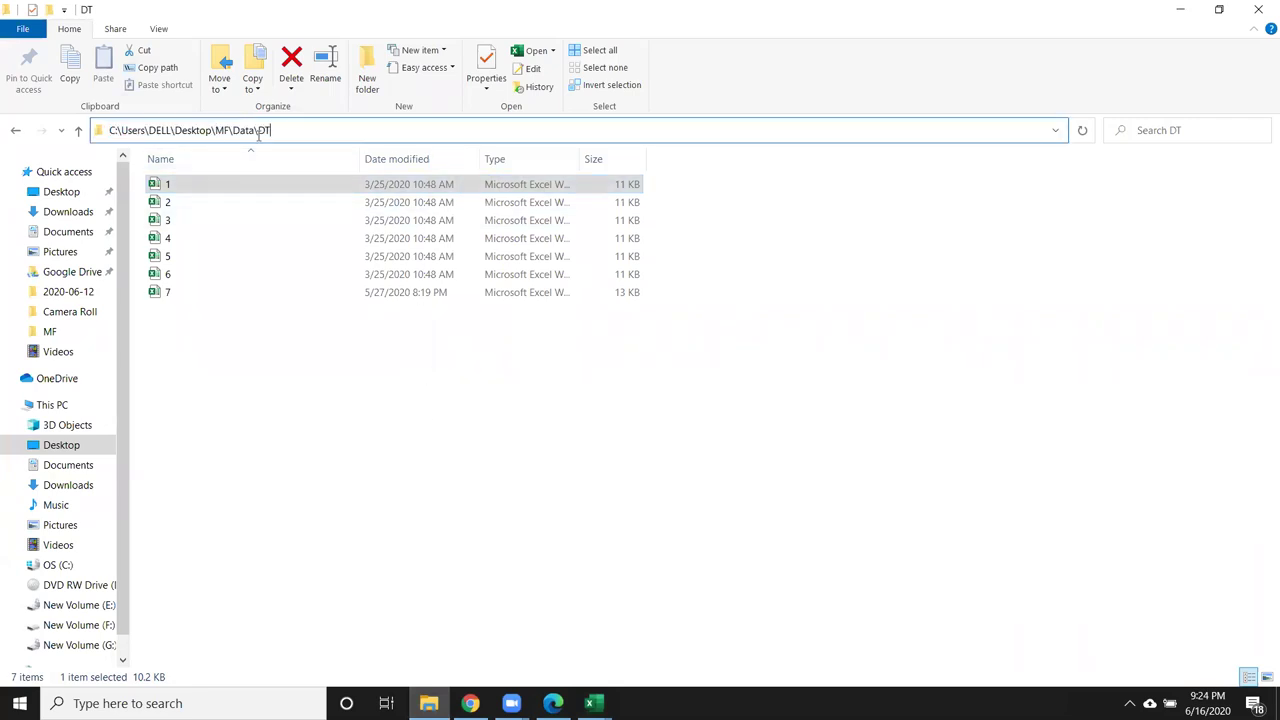
{"action": "left_click_drag", "start_coordinate": [271, 131], "coordinate": [116, 134]}
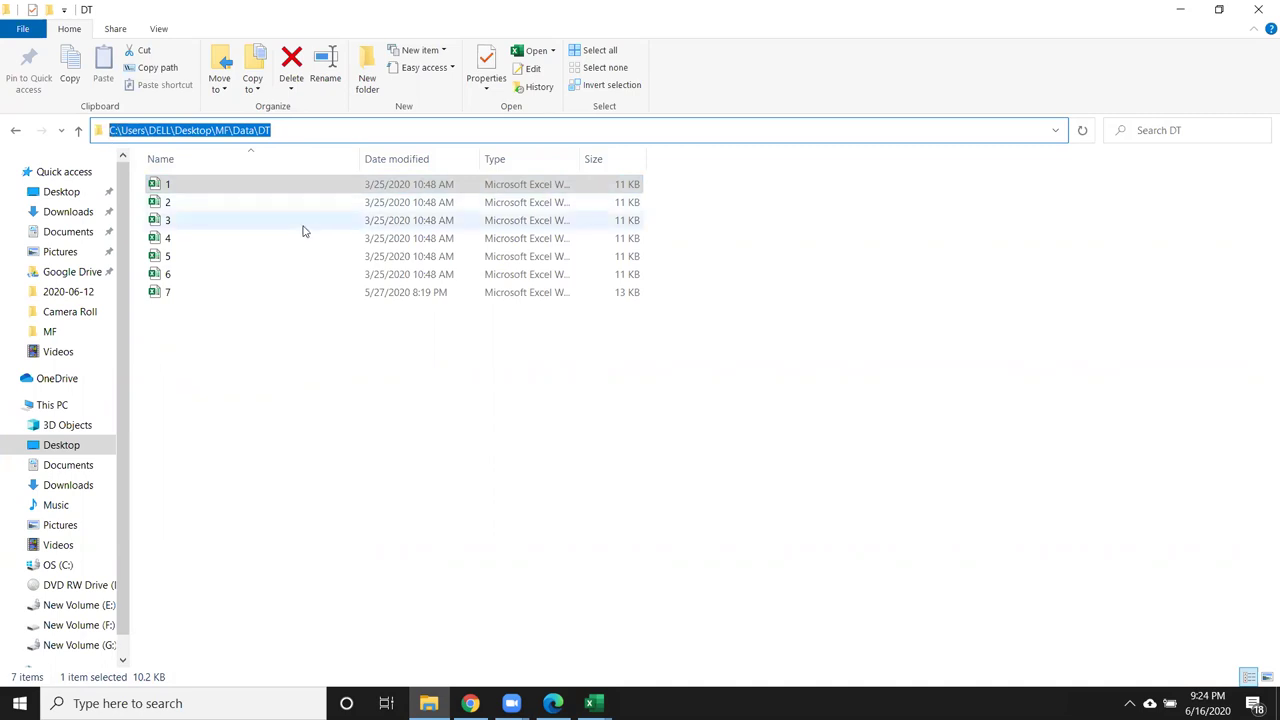
{"action": "key", "text": "alt+Tab"}
{"action": "key", "text": "alt+Tab"}
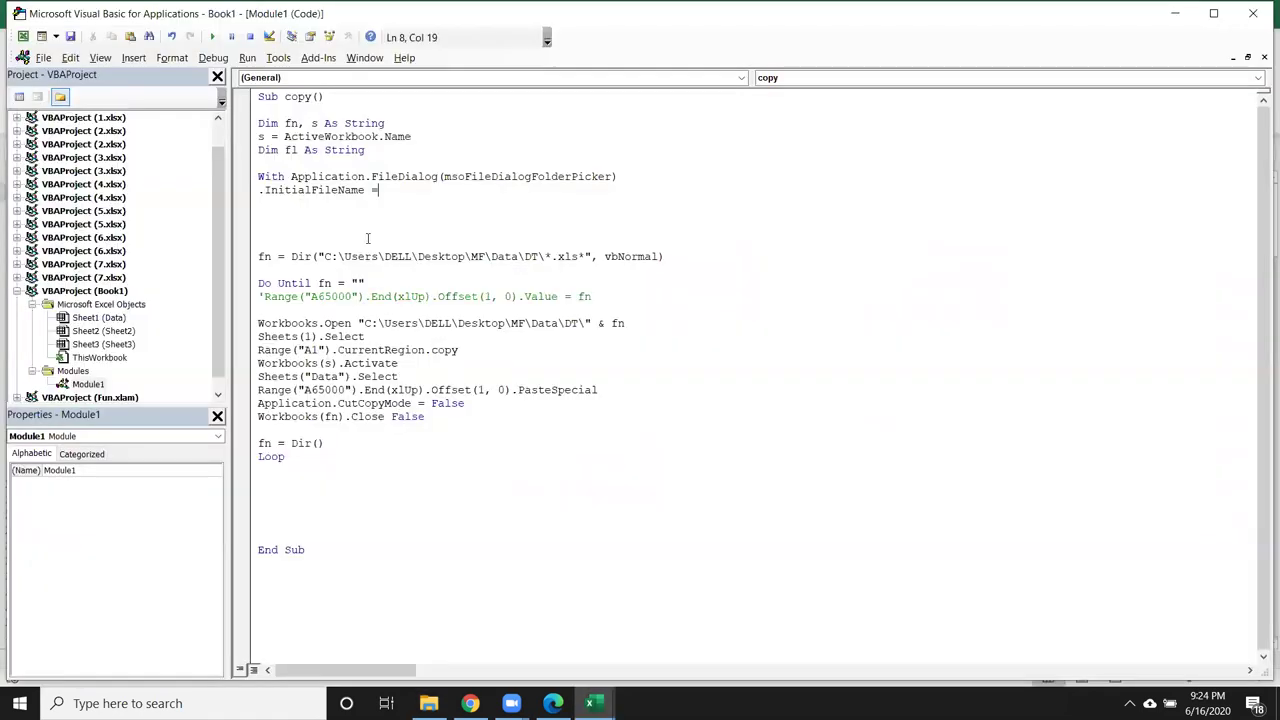
Paste the path as the InitialFileName value, trimmed to "C:\Users\DELL\Desktop\"
{"action": "type", "text": "\""}
{"action": "type", "text": "C:\\Users\\DELL\\Desktop\\MF\\Data\\DT"}
{"action": "key", "text": "BackSpace"}
{"action": "key", "text": "BackSpace"}
{"action": "key", "text": "BackSpace"}
{"action": "key", "text": "BackSpace"}
{"action": "key", "text": "BackSpace"}
{"action": "key", "text": "BackSpace"}
{"action": "key", "text": "BackSpace"}
{"action": "key", "text": "BackSpace"}
{"action": "key", "text": "BackSpace"}
{"action": "type", "text": "\""}
{"action": "key", "text": "Return"}
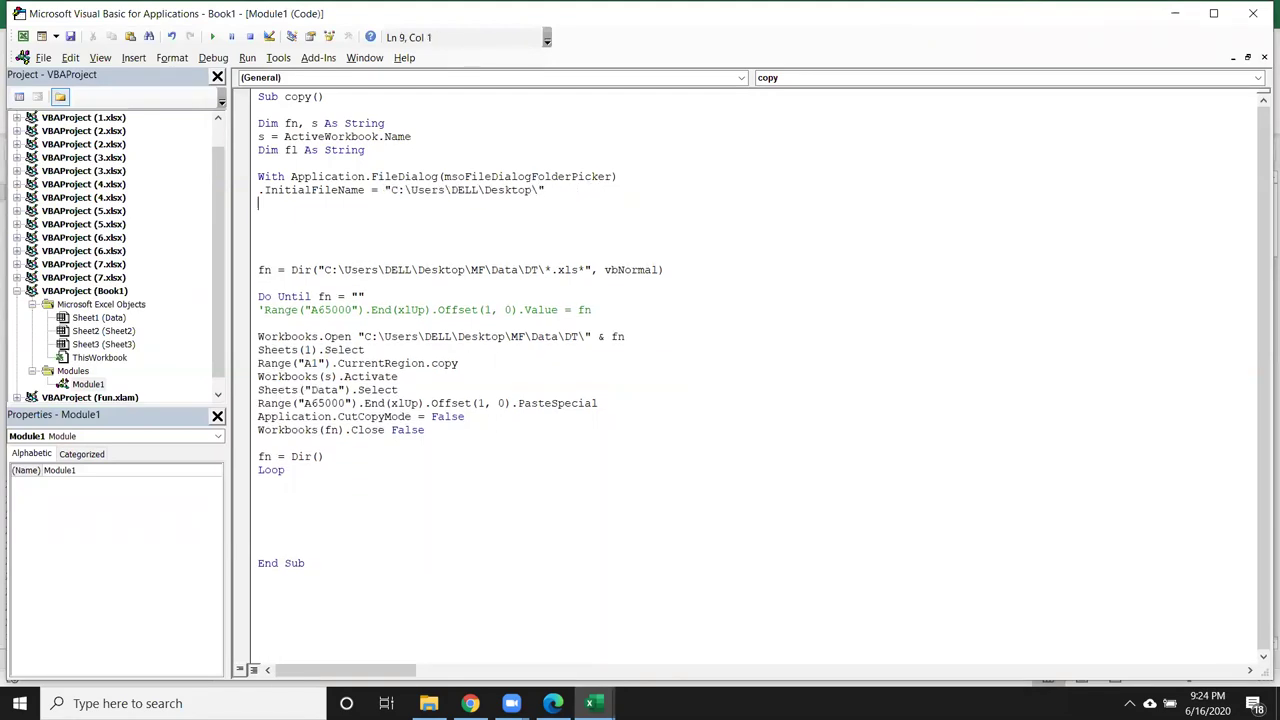
Add the line .Title = "Select Folder" to the dialog block
{"action": "type", "text": "."}
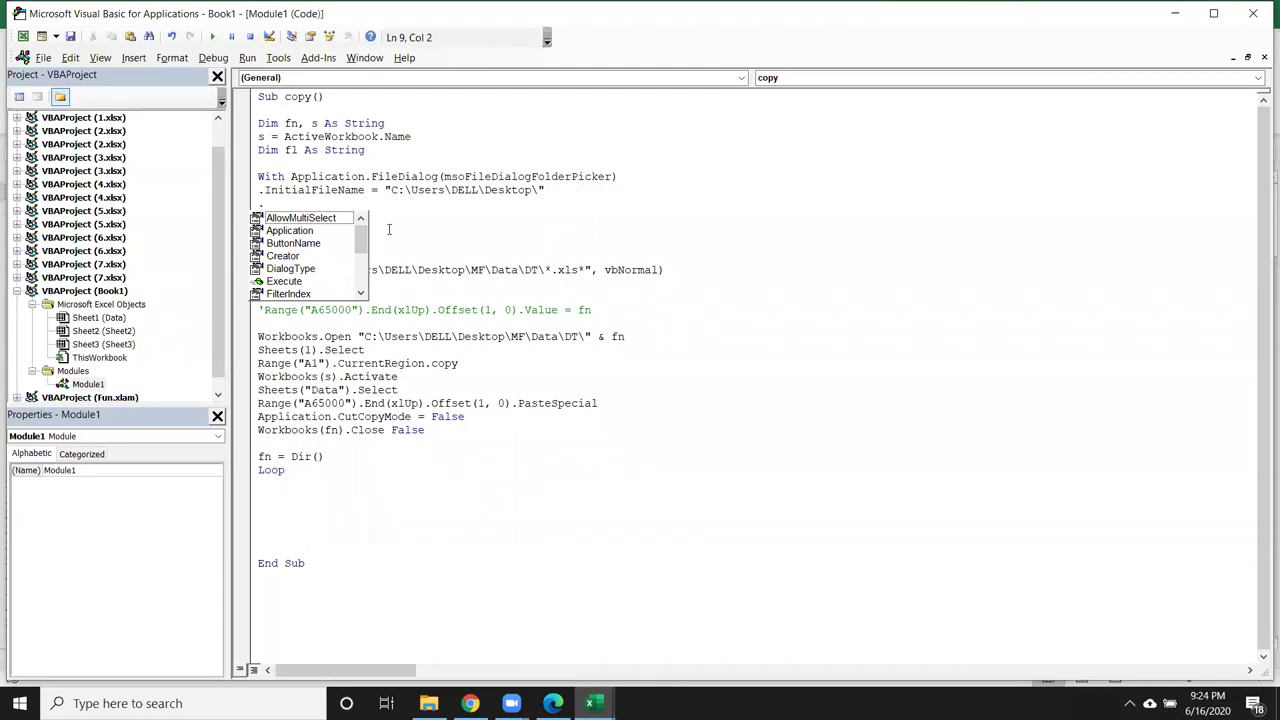
{"action": "type", "text": "ti"}
{"action": "key", "text": "Tab"}
{"action": "type", "text": "=\"Select Folder"}
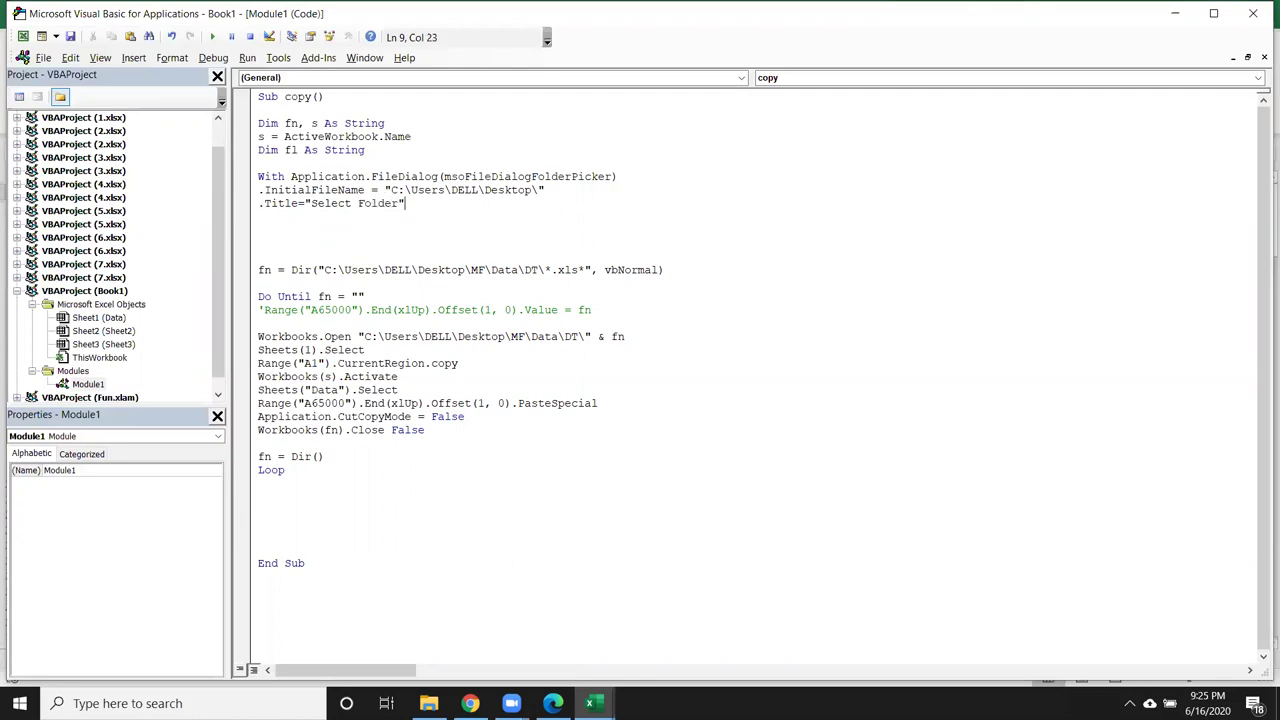
{"action": "key", "text": "Return"}
Add the line fl = .SelectedItems(0)
{"action": "type", "text": "."}
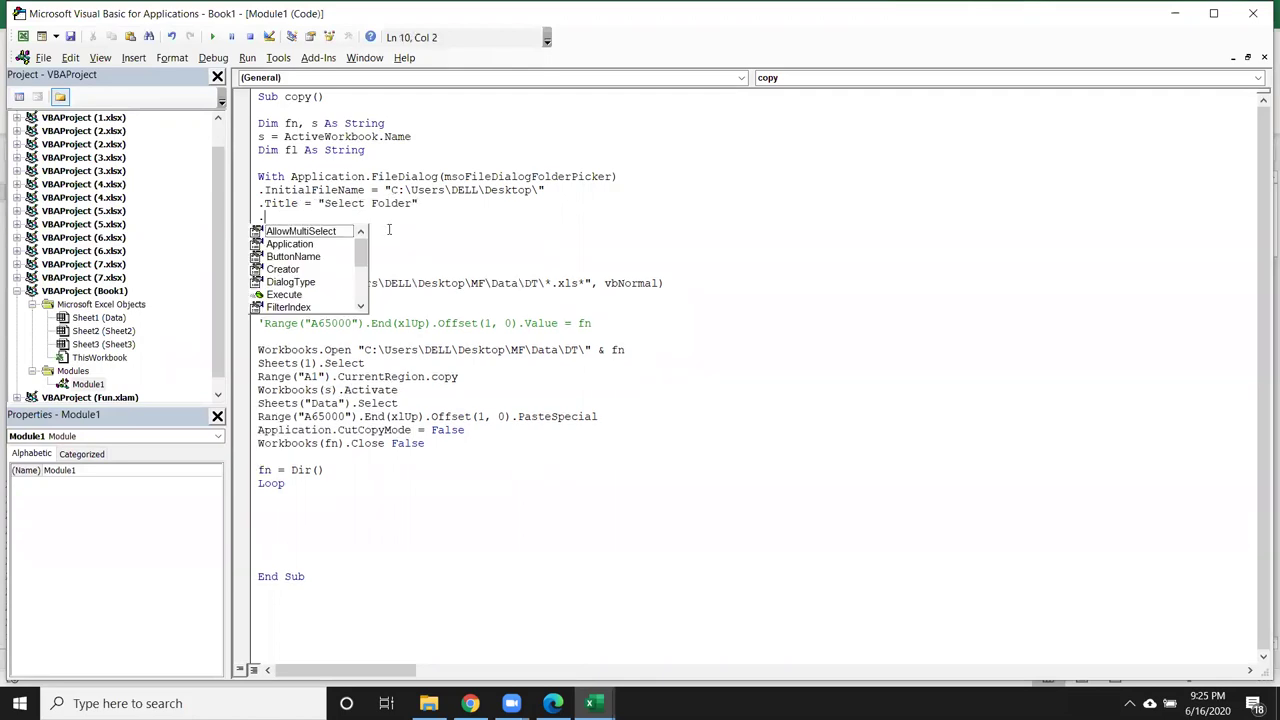
{"action": "key", "text": "Down"}
{"action": "key", "text": "Down"}
{"action": "key", "text": "Down"}
{"action": "key", "text": "Down"}
{"action": "key", "text": "Down"}
{"action": "key", "text": "Down"}
{"action": "key", "text": "Down"}
{"action": "key", "text": "Down"}
{"action": "key", "text": "Down"}
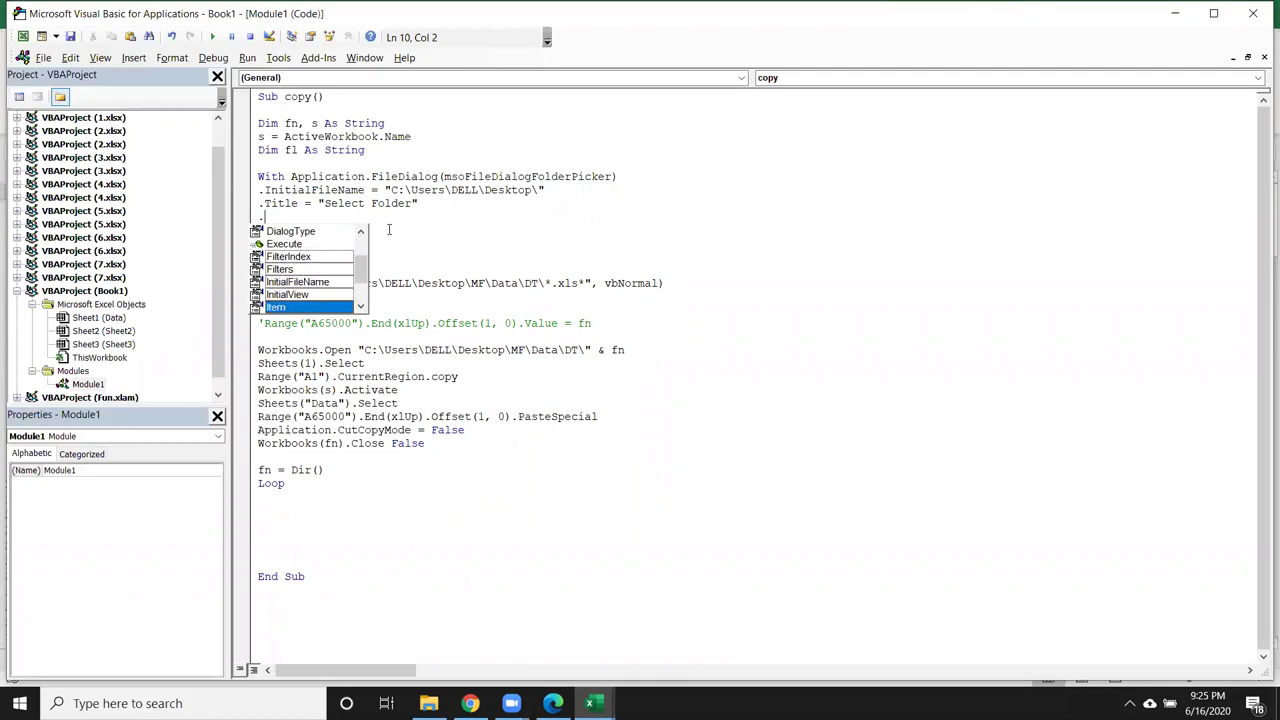
{"action": "key", "text": "Down"}
{"action": "key", "text": "Down"}
{"action": "key", "text": "Down"}
{"action": "key", "text": "Down"}
{"action": "key", "text": "Up"}
{"action": "key", "text": "Up"}
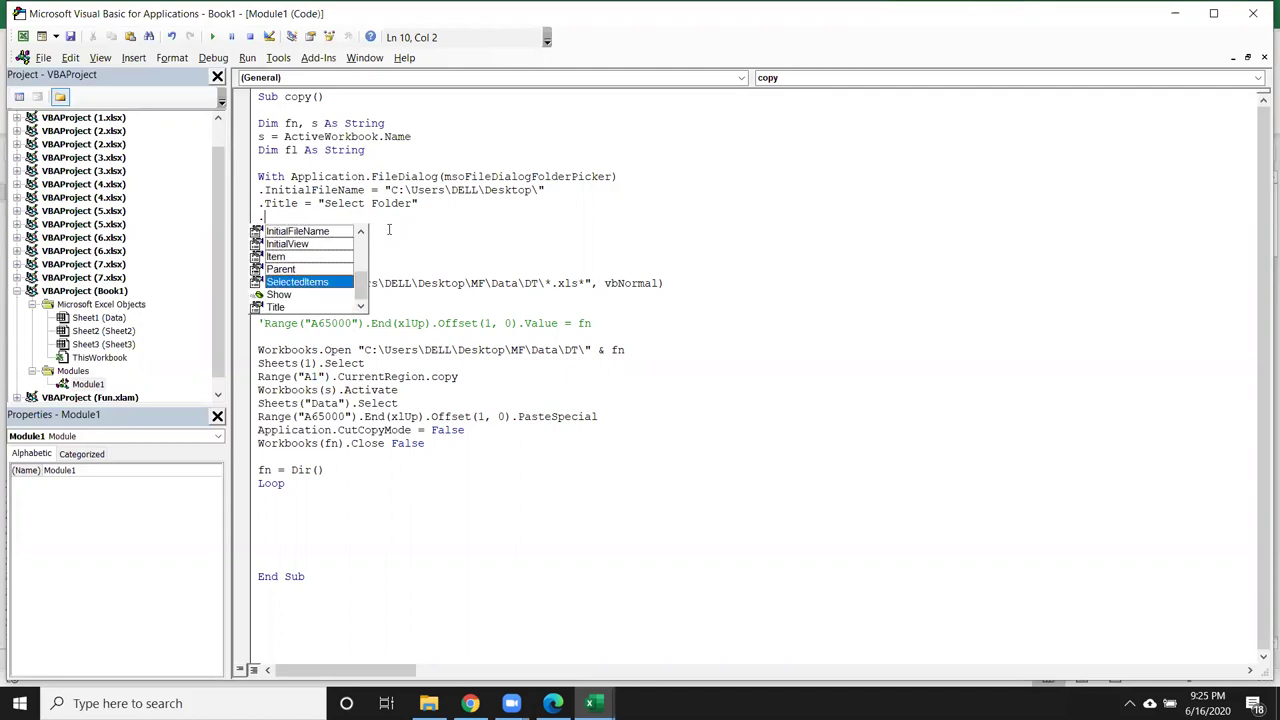
{"action": "key", "text": "Tab"}
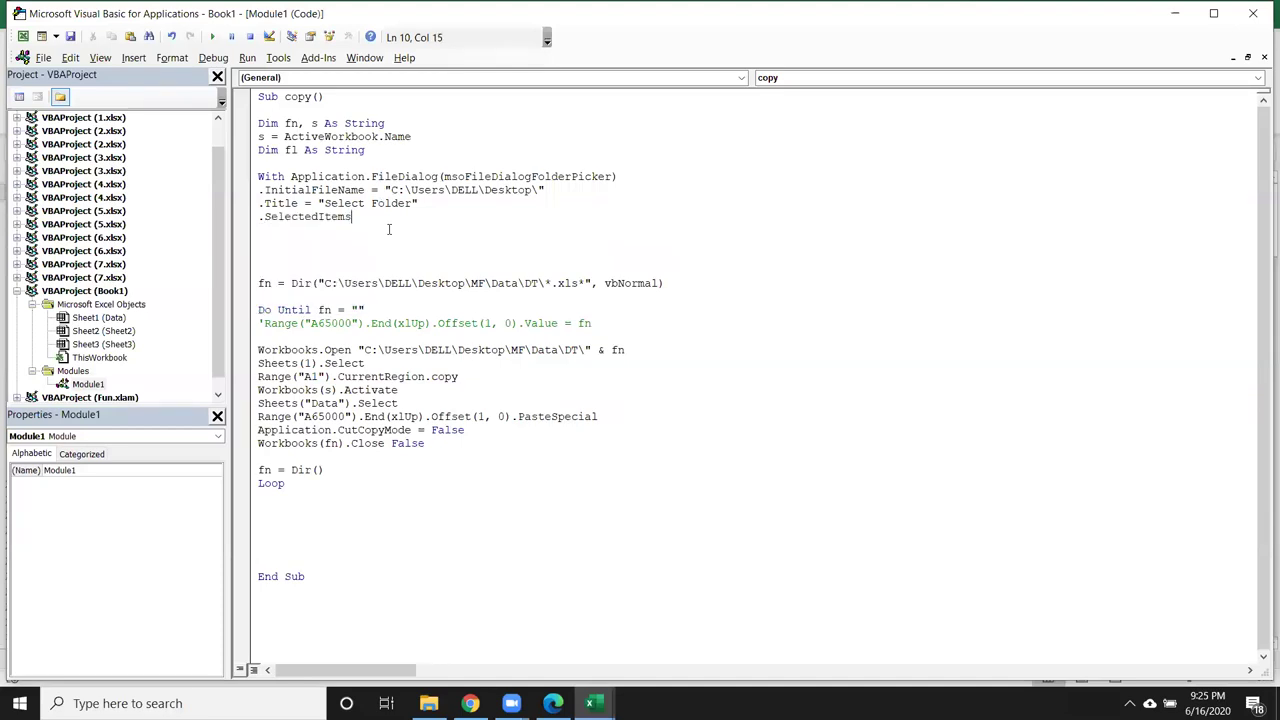
{"action": "type", "text": "("}
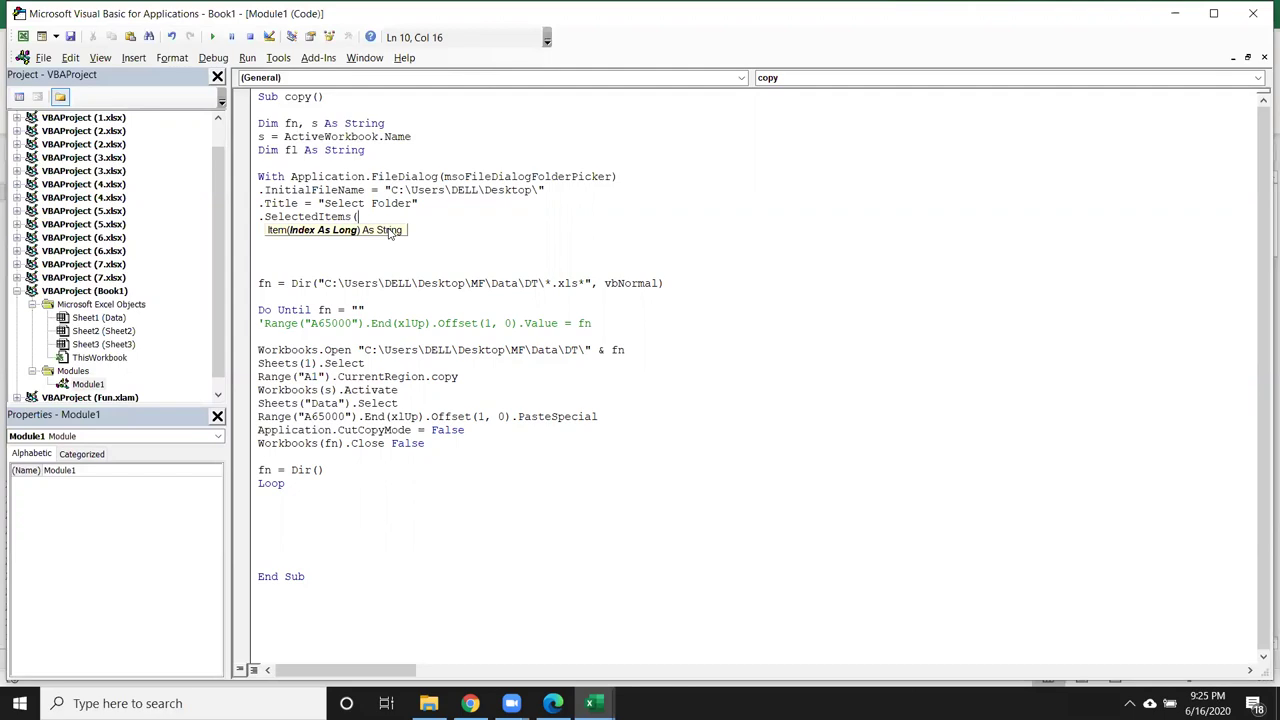
{"action": "type", "text": "0"}
{"action": "type", "text": ")"}
{"action": "left_click", "coordinate": [244, 224]}
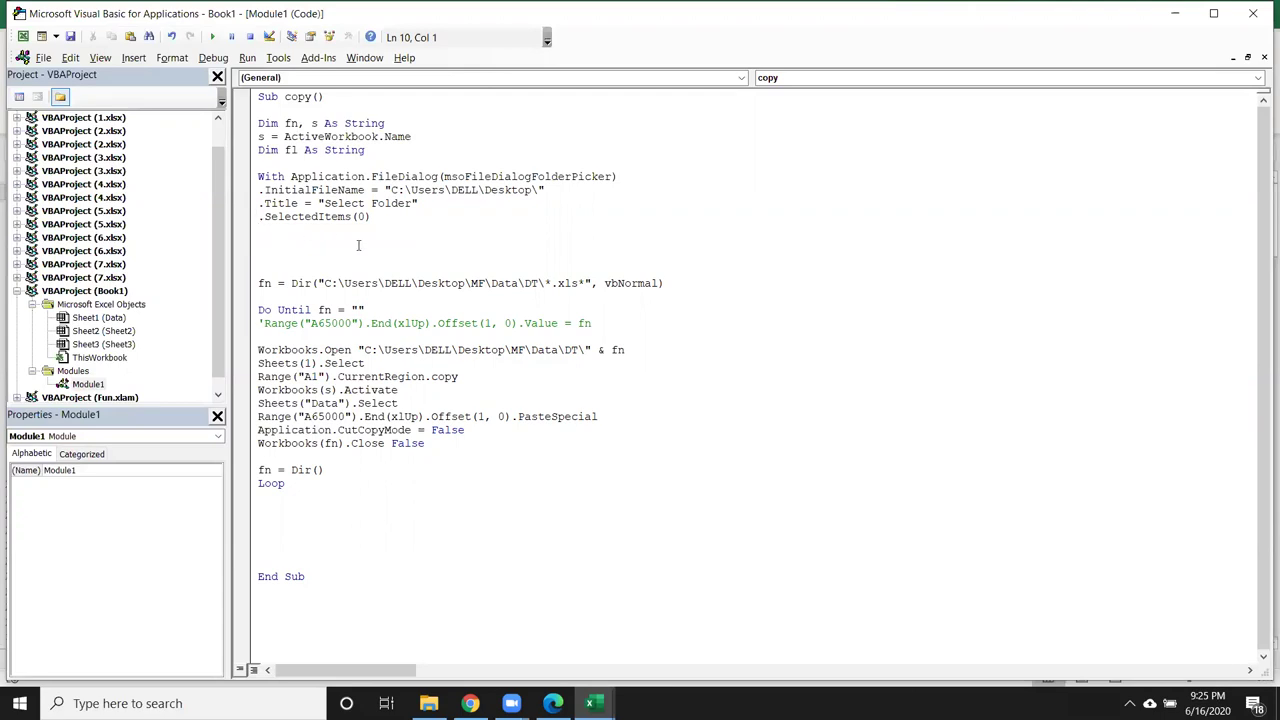
{"action": "type", "text": "fl="}
Close the FileDialog block with End With
{"action": "left_click", "coordinate": [348, 254]}
{"action": "left_click", "coordinate": [290, 228]}
{"action": "type", "text": "end with"}
{"action": "key", "text": "Return"}
Run the copy macro from Excel's Macros list and debug run-time error 5
{"action": "left_click", "coordinate": [858, 510]}
{"action": "key", "text": "alt+F11"}
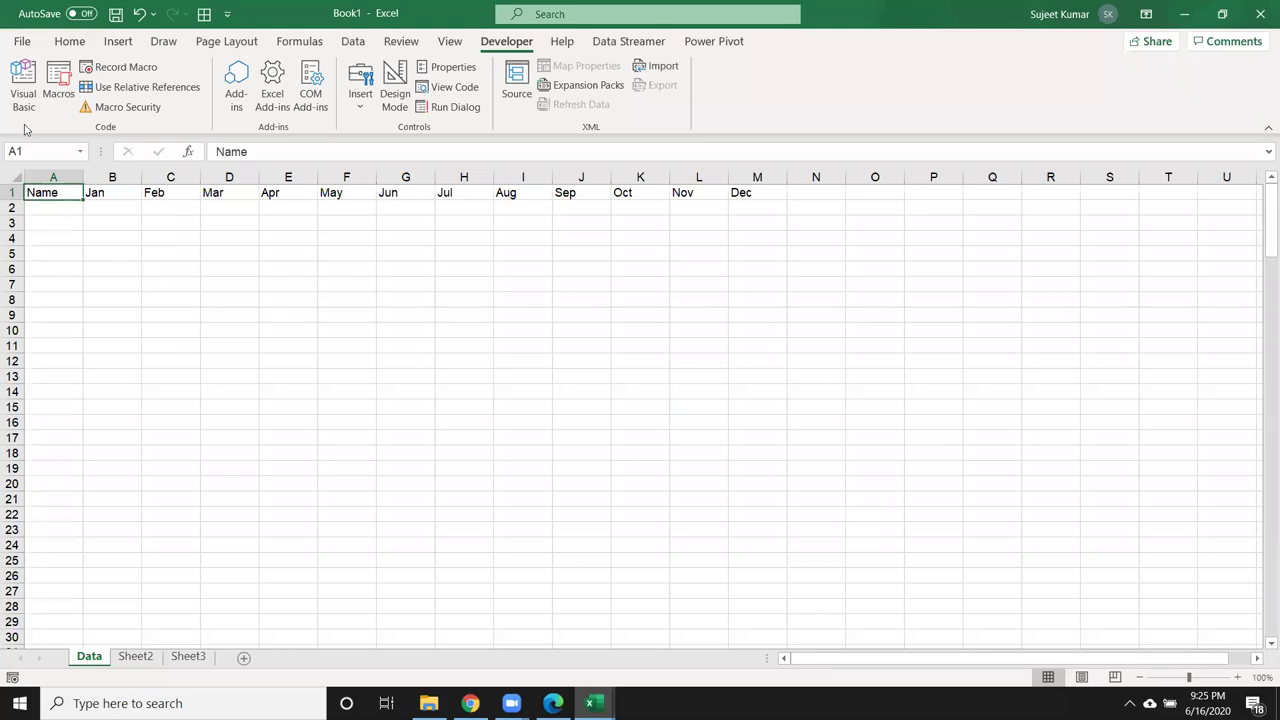
{"action": "left_click", "coordinate": [58, 85]}
{"action": "left_click", "coordinate": [996, 233]}
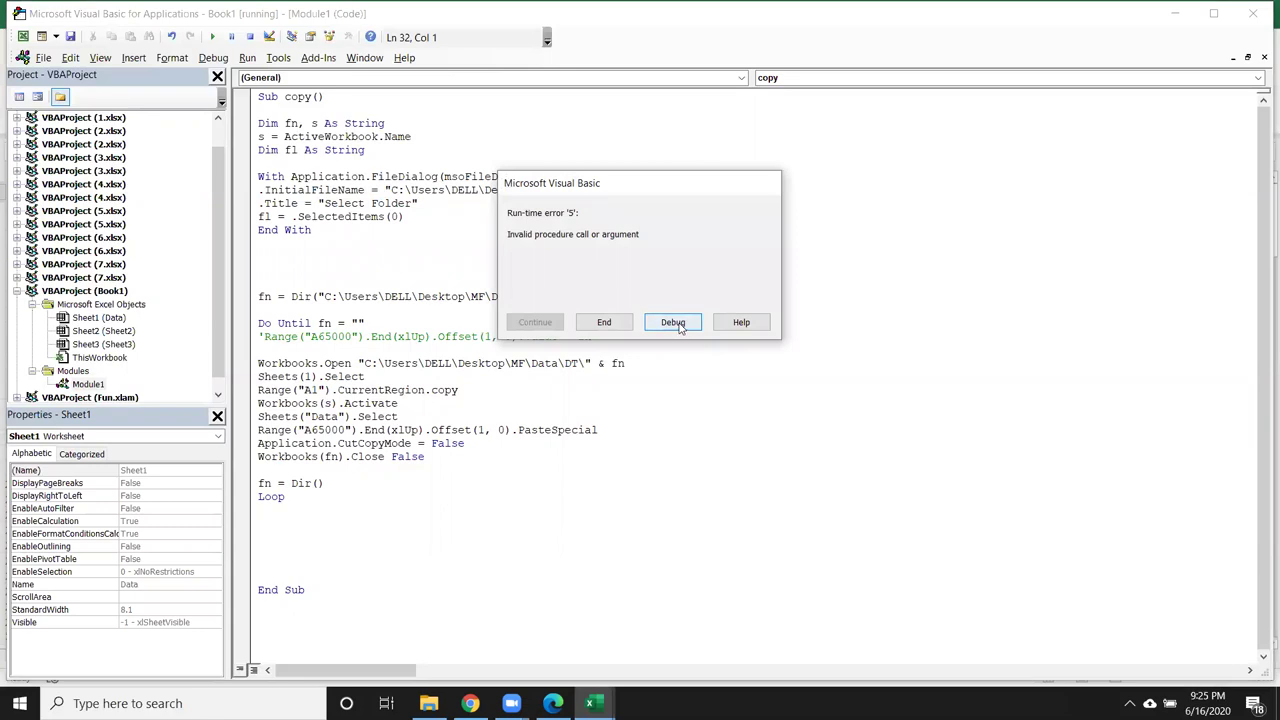
{"action": "left_click", "coordinate": [674, 323]}
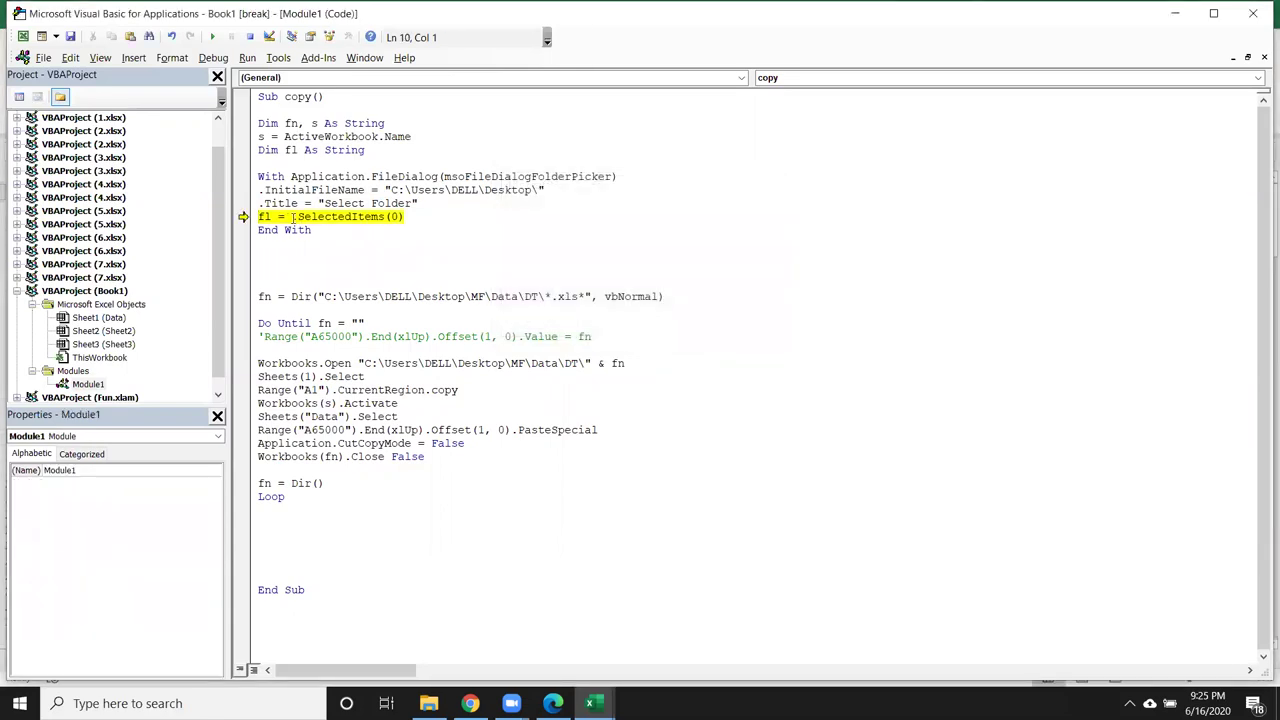
Change fl = .SelectedItems(0) to .SelectedItems(1)
{"action": "mouse_move", "coordinate": [268, 218]}
{"action": "left_click", "coordinate": [393, 217]}
{"action": "key", "text": "Delete"}
{"action": "type", "text": "1"}
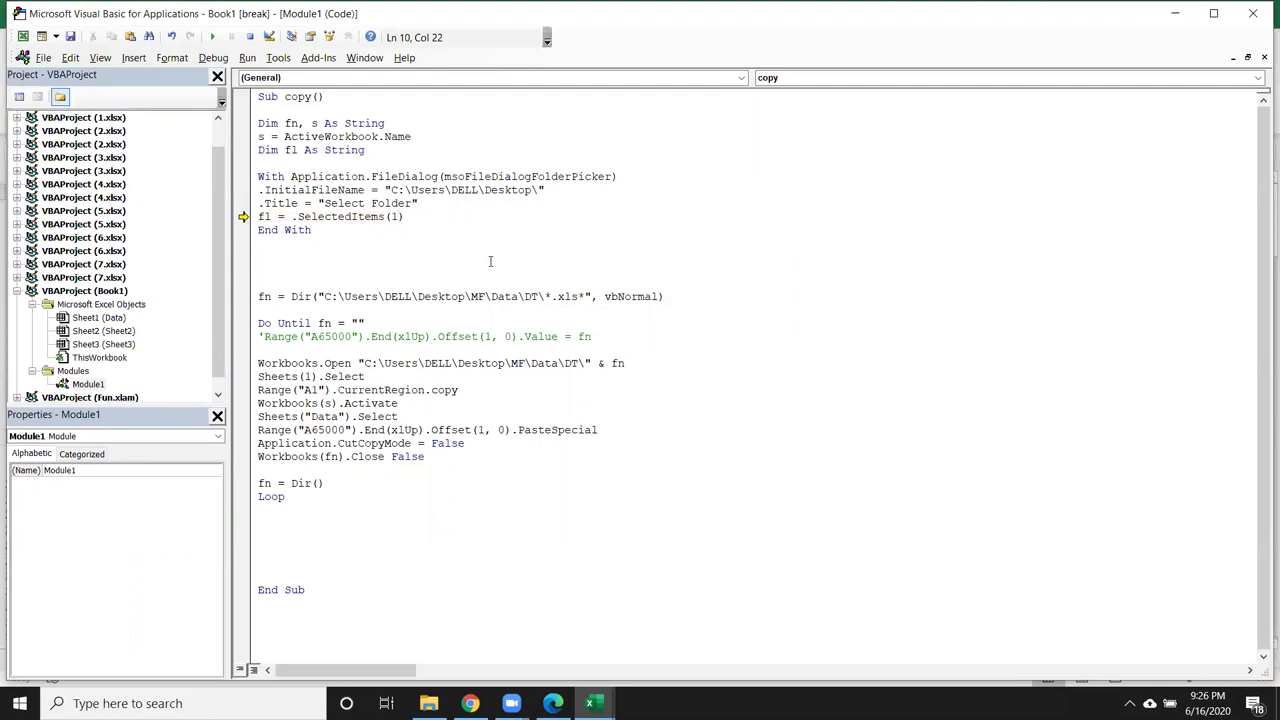
{"action": "left_click", "coordinate": [490, 261]}
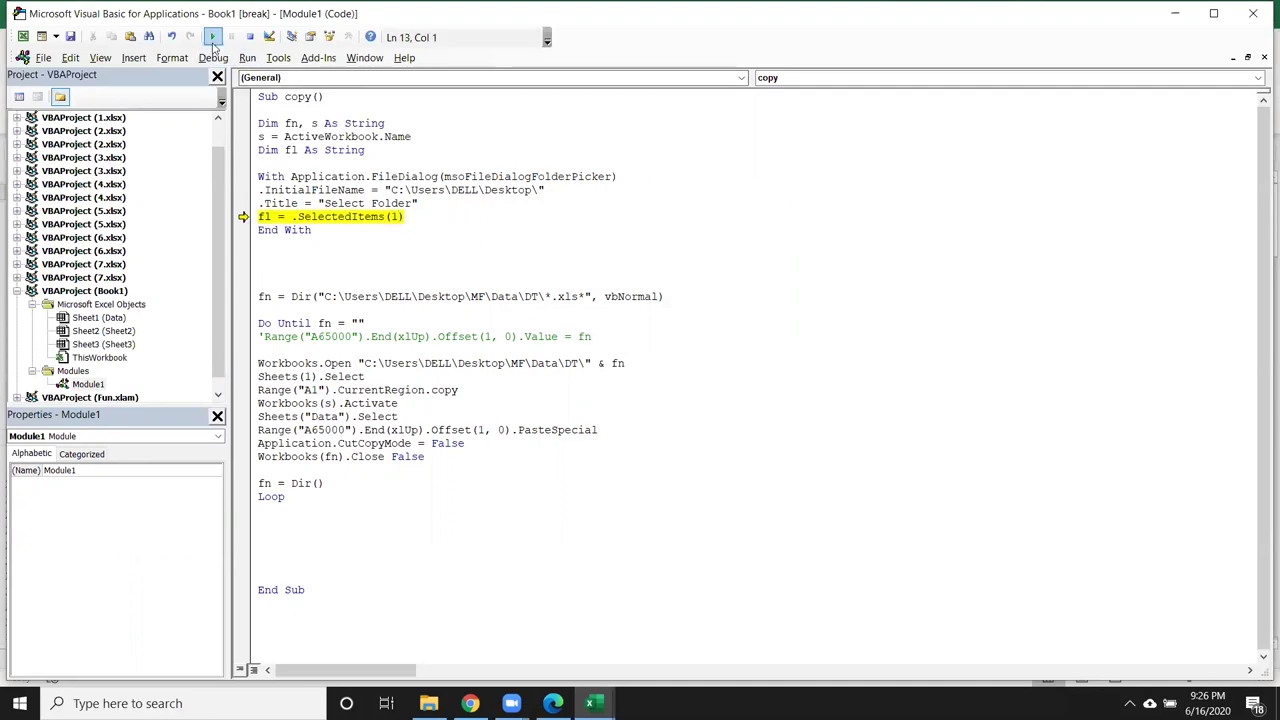
Rerun the macro, debug the recurring error, and reset execution
{"action": "left_click", "coordinate": [211, 38]}
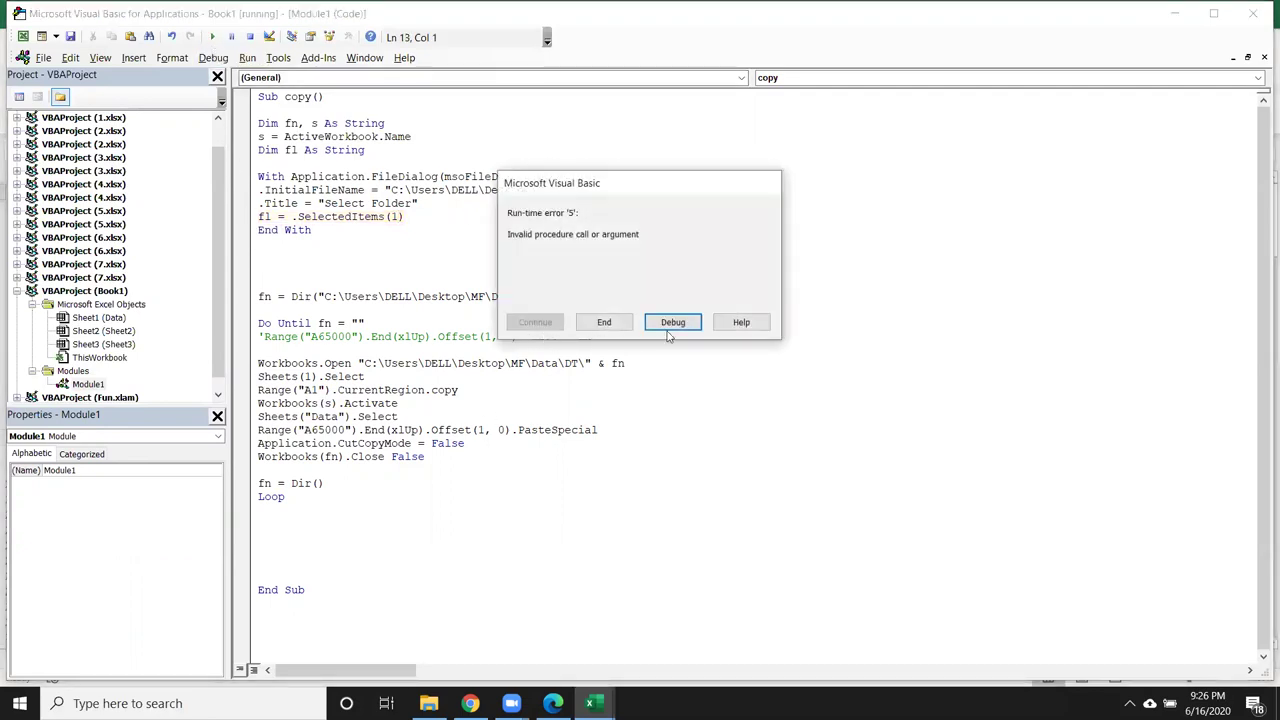
{"action": "left_click", "coordinate": [673, 322]}
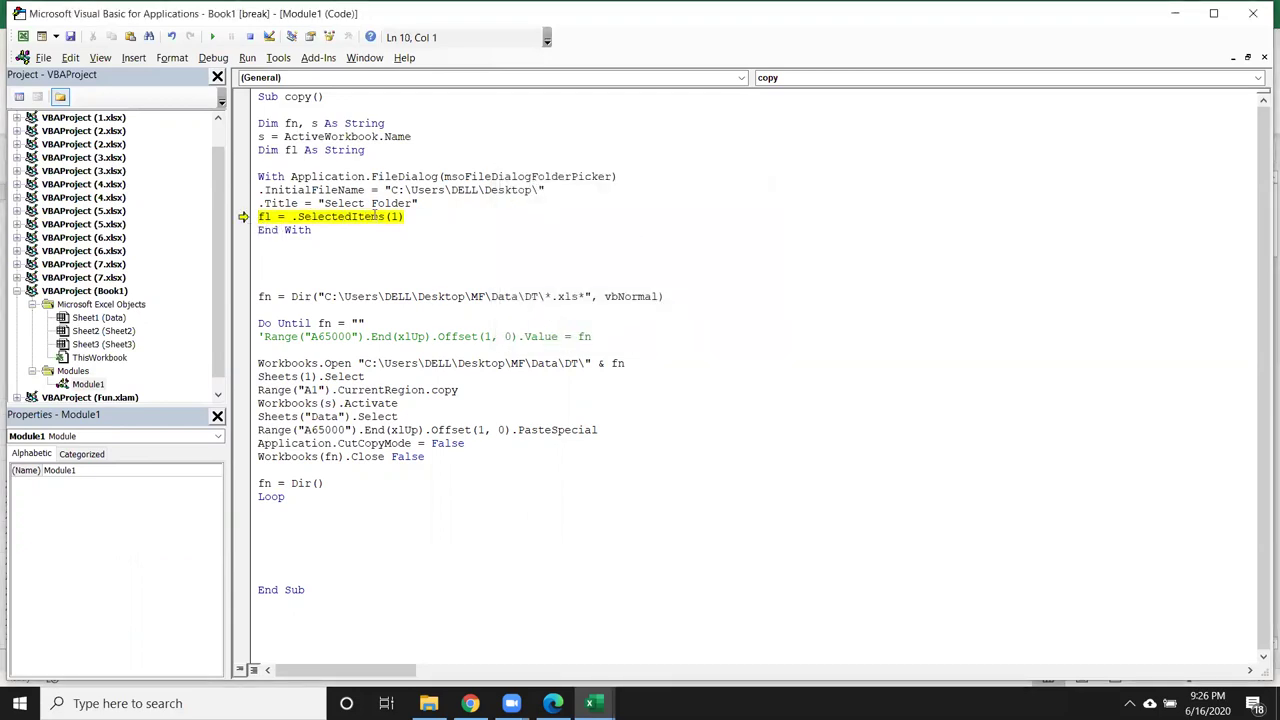
{"action": "left_click", "coordinate": [249, 37]}
{"action": "left_click", "coordinate": [420, 204]}
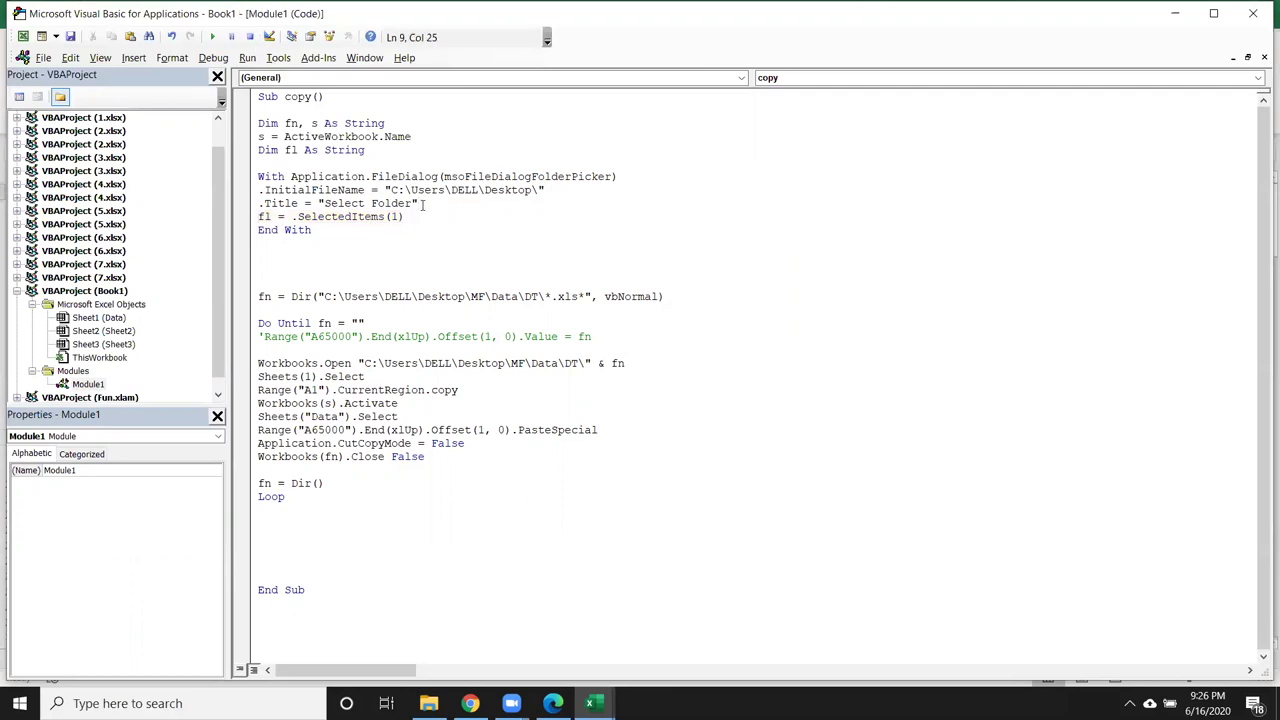
Insert a .Show call before the fl assignment and retype End With
{"action": "key", "text": "Return"}
{"action": "type", "text": ".sh"}
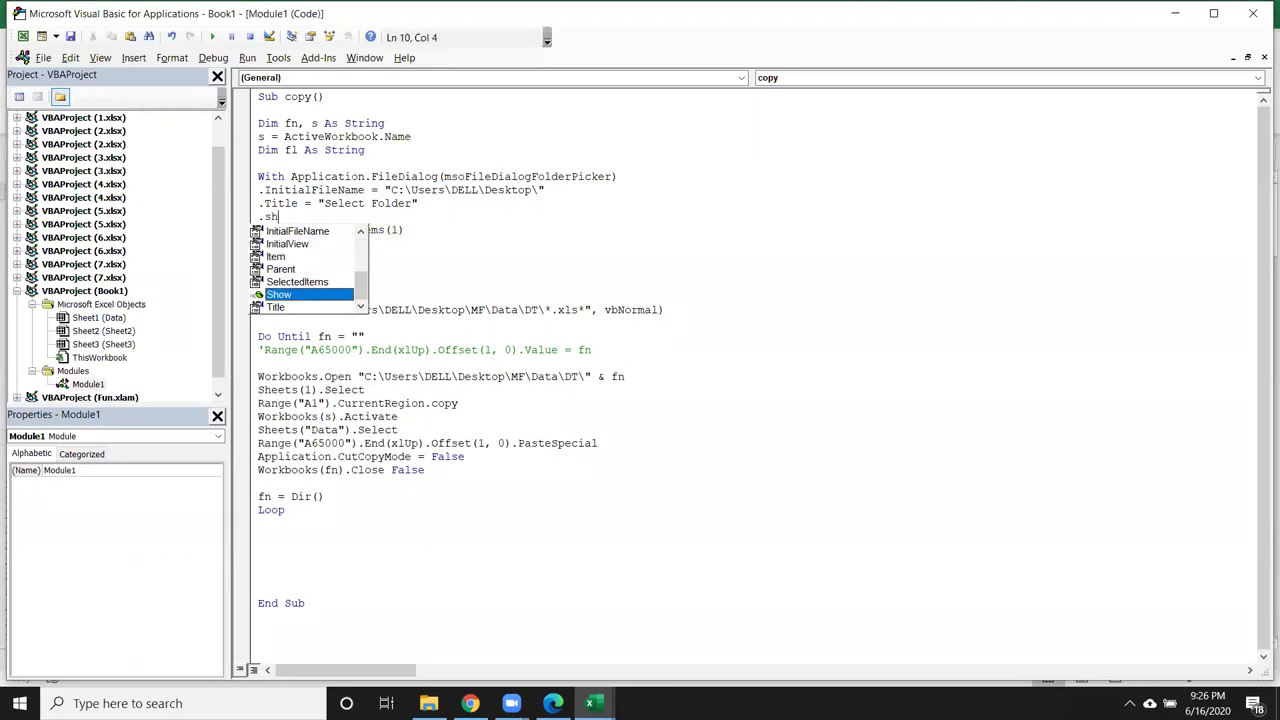
{"action": "key", "text": "Tab"}
{"action": "key", "text": "Down"}
{"action": "key", "text": "End"}
{"action": "key", "text": "Return"}
{"action": "type", "text": "End With"}
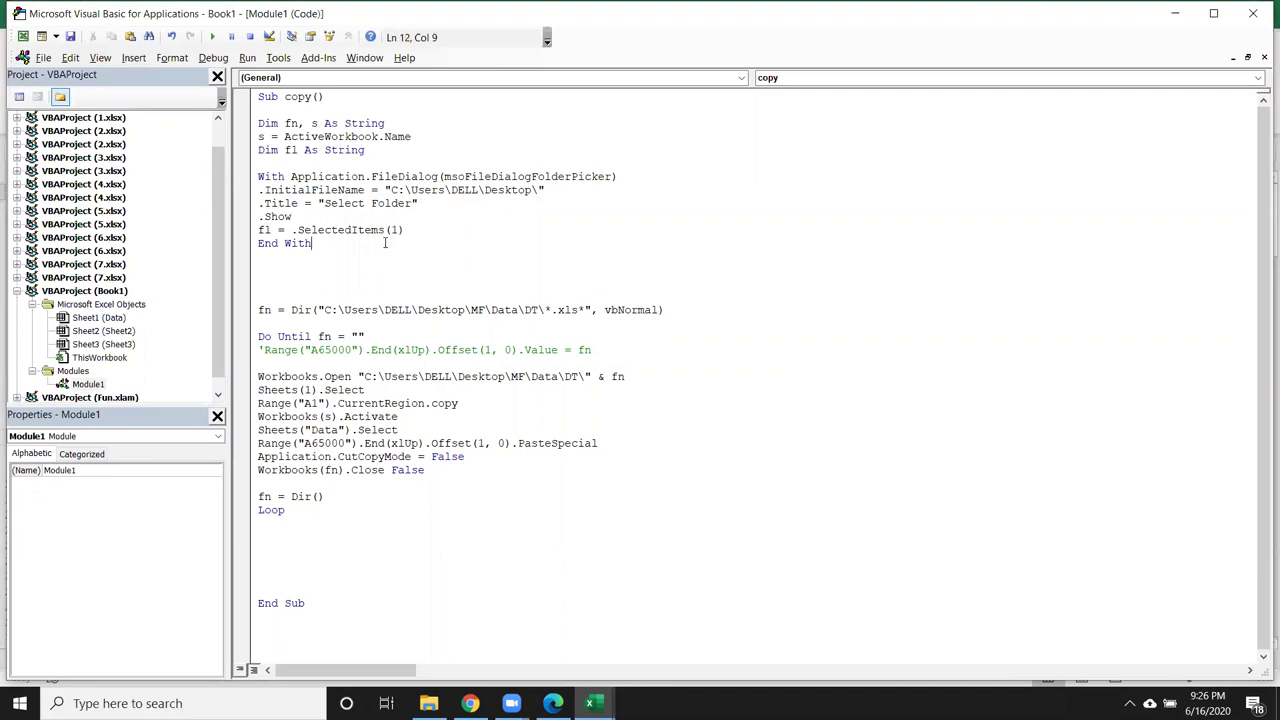
Run the macro and choose the DT folder inside MF\Data in the Select Folder dialog
{"action": "left_click", "coordinate": [212, 36]}
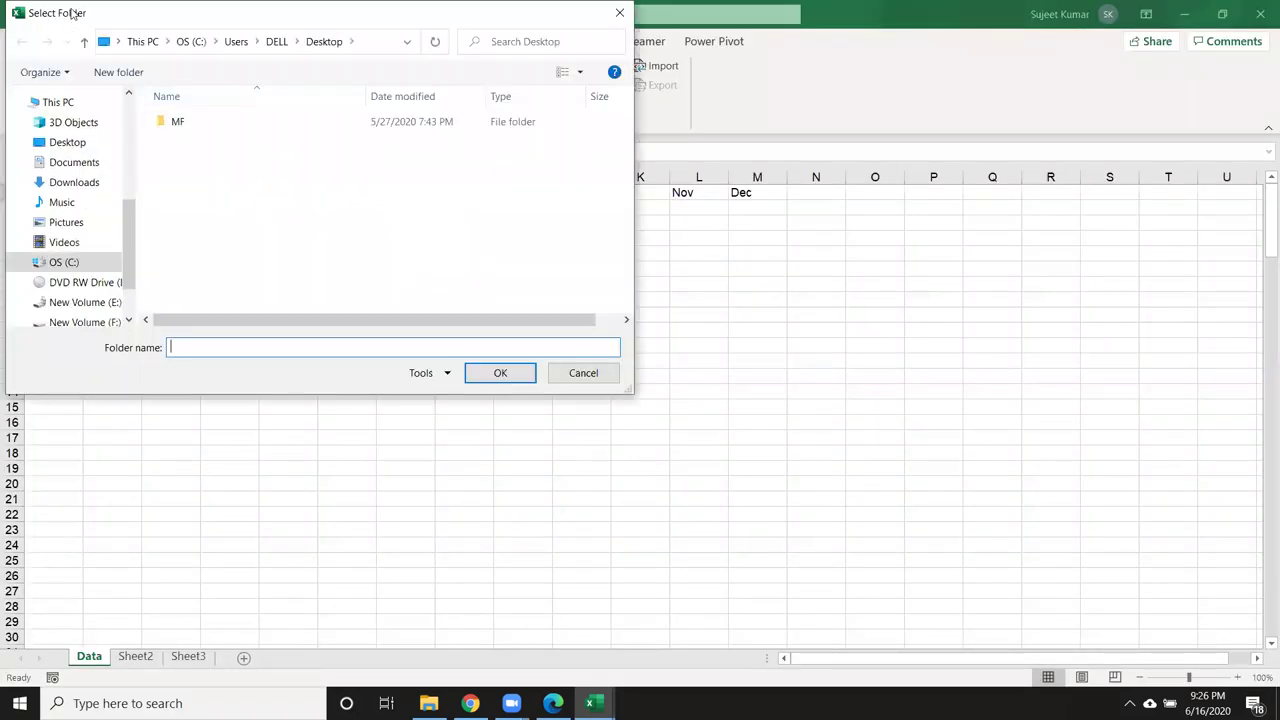
{"action": "left_click", "coordinate": [363, 222]}
{"action": "double_click", "coordinate": [363, 222]}
{"action": "left_click", "coordinate": [357, 224]}
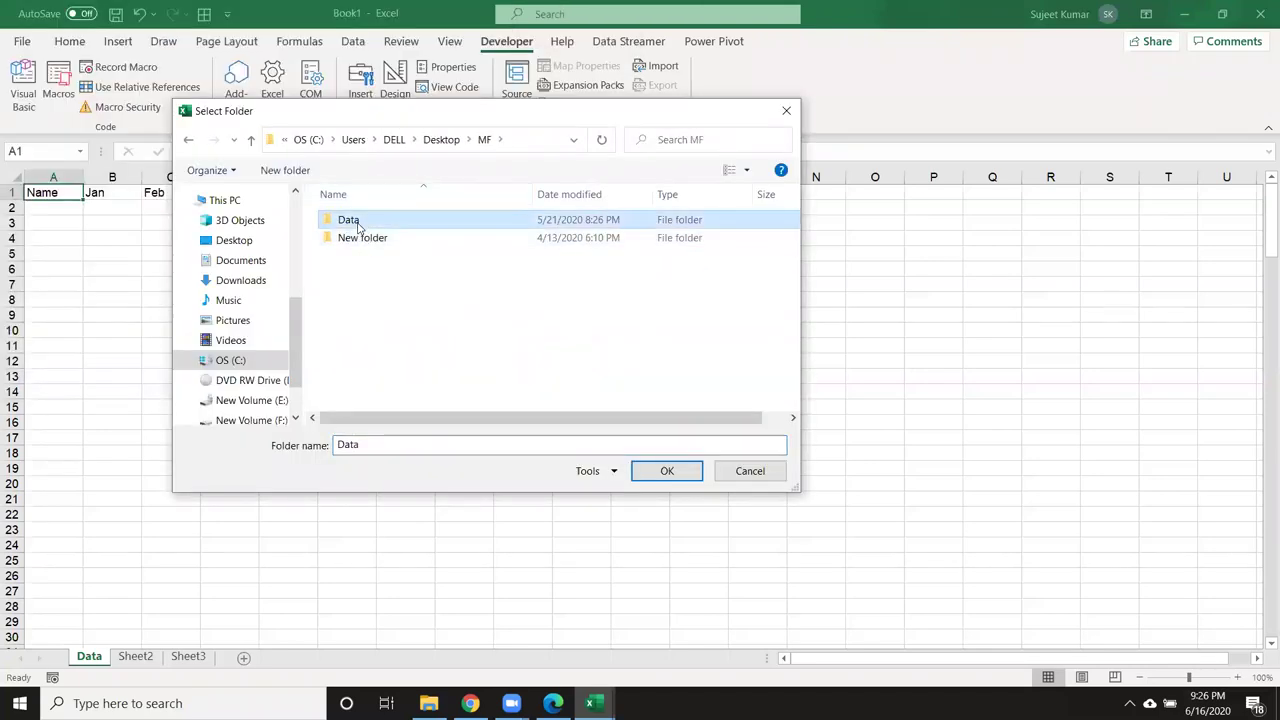
{"action": "double_click", "coordinate": [357, 222]}
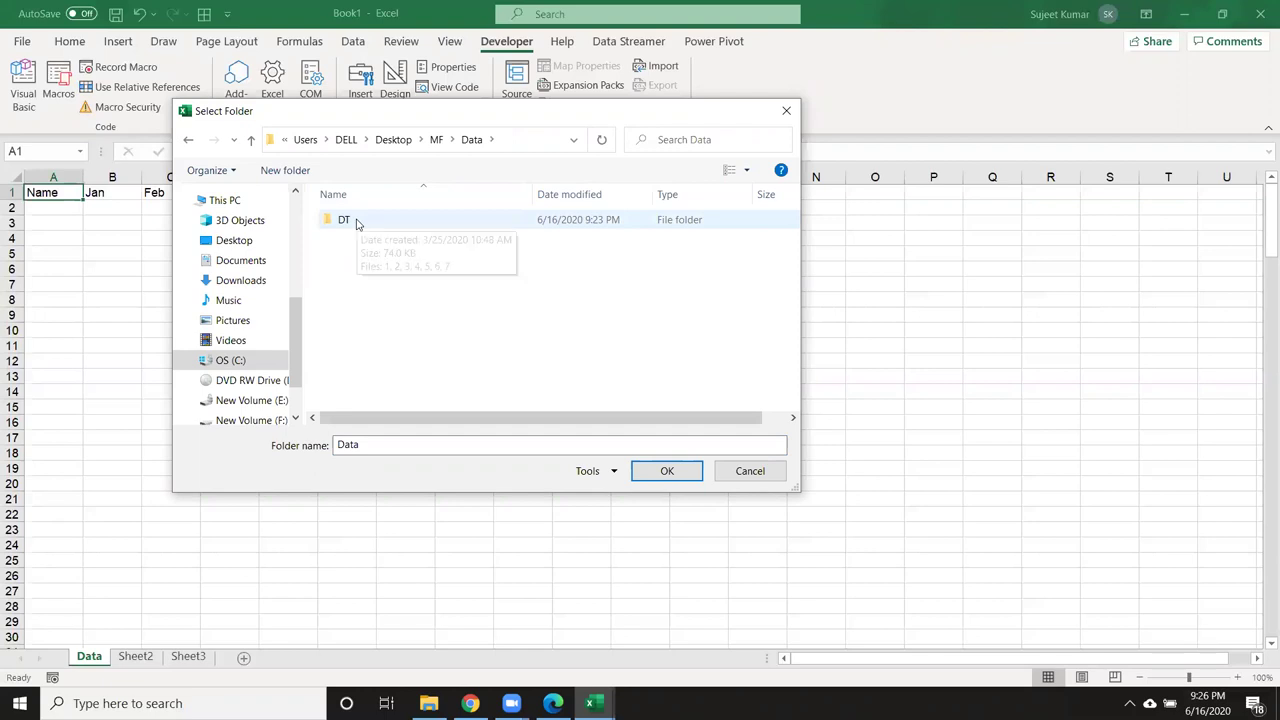
{"action": "double_click", "coordinate": [357, 221]}
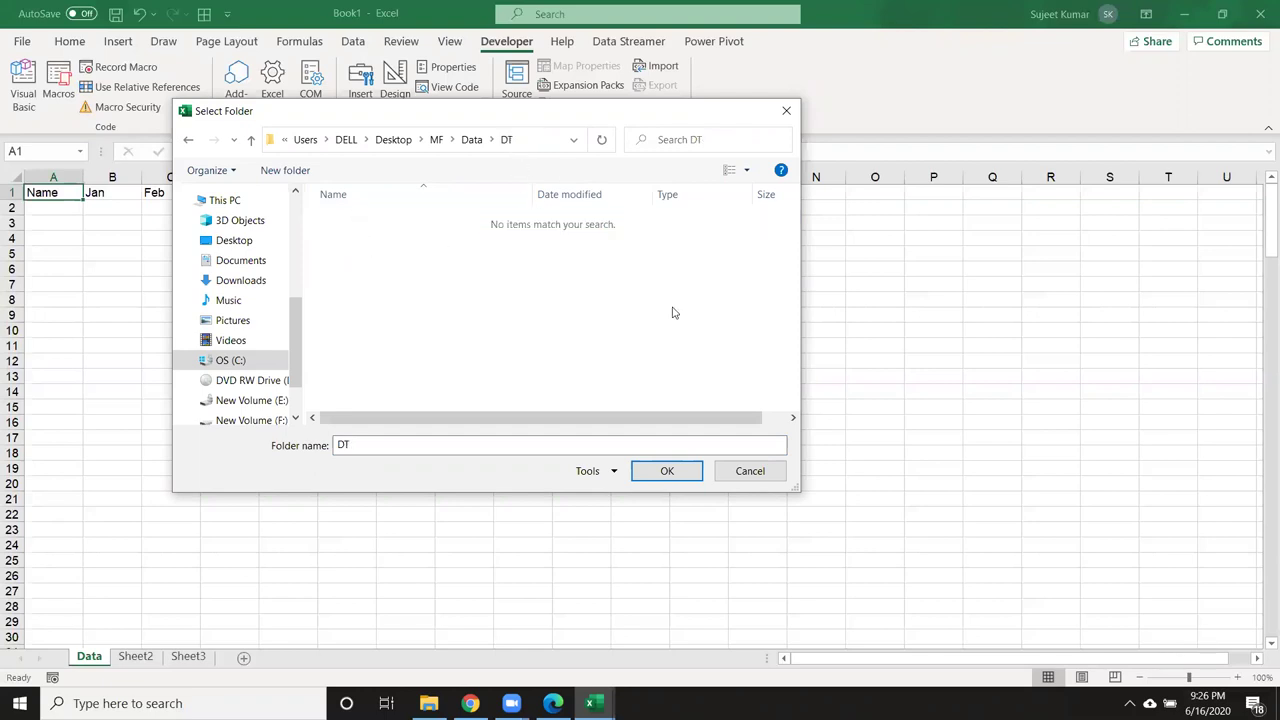
{"action": "left_click", "coordinate": [662, 471]}
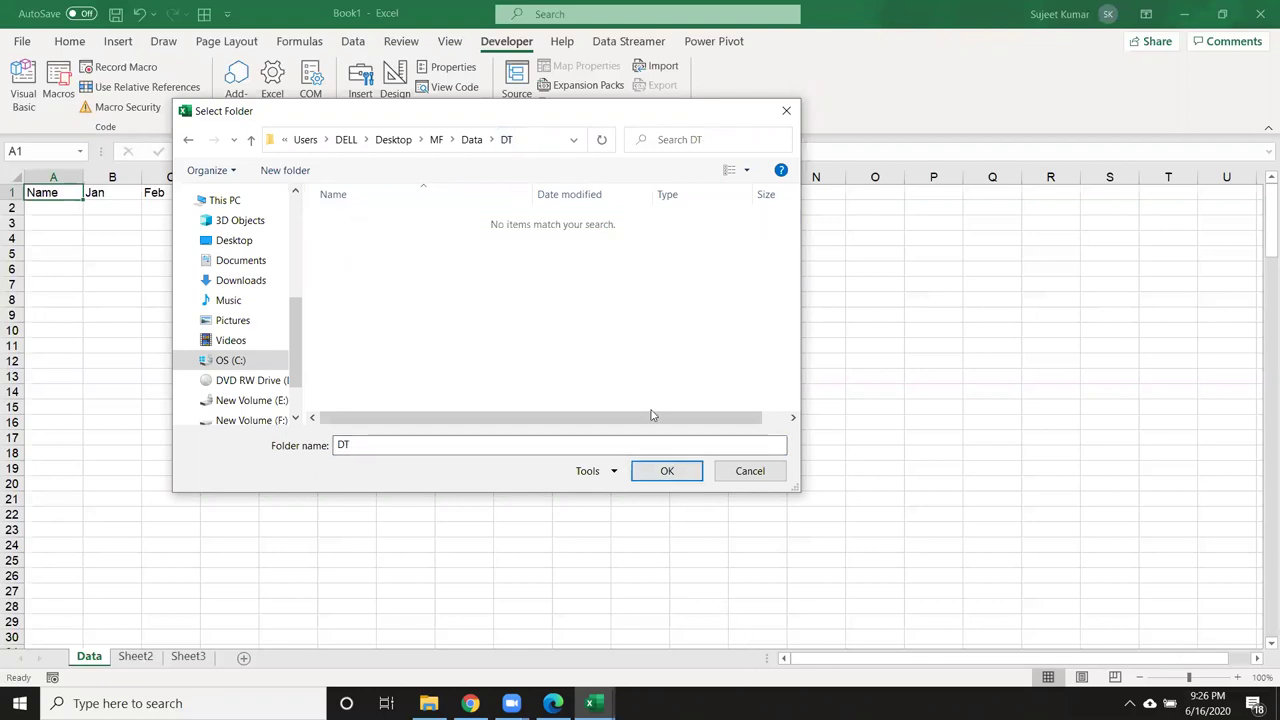
{"action": "left_click", "coordinate": [666, 472]}
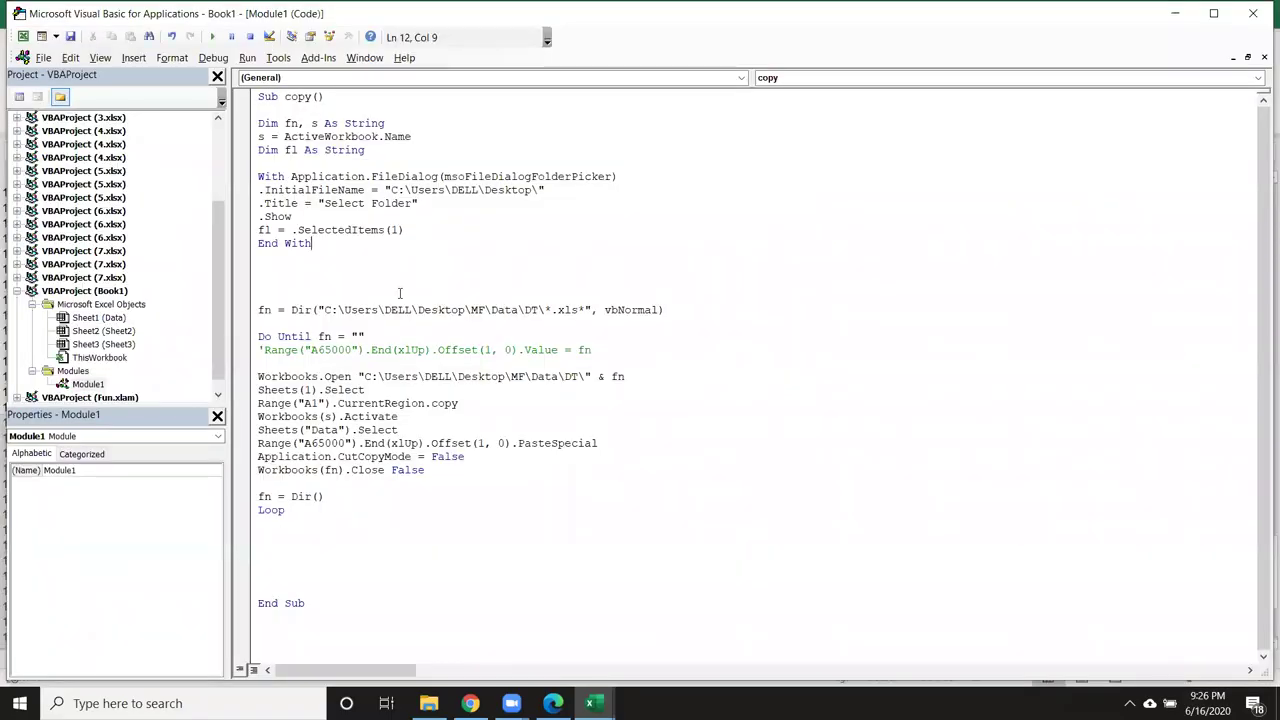
Replace the Dir line's hard-coded DT path with fl & "\*.xls*"
{"action": "left_click_drag", "start_coordinate": [258, 163], "coordinate": [265, 176]}
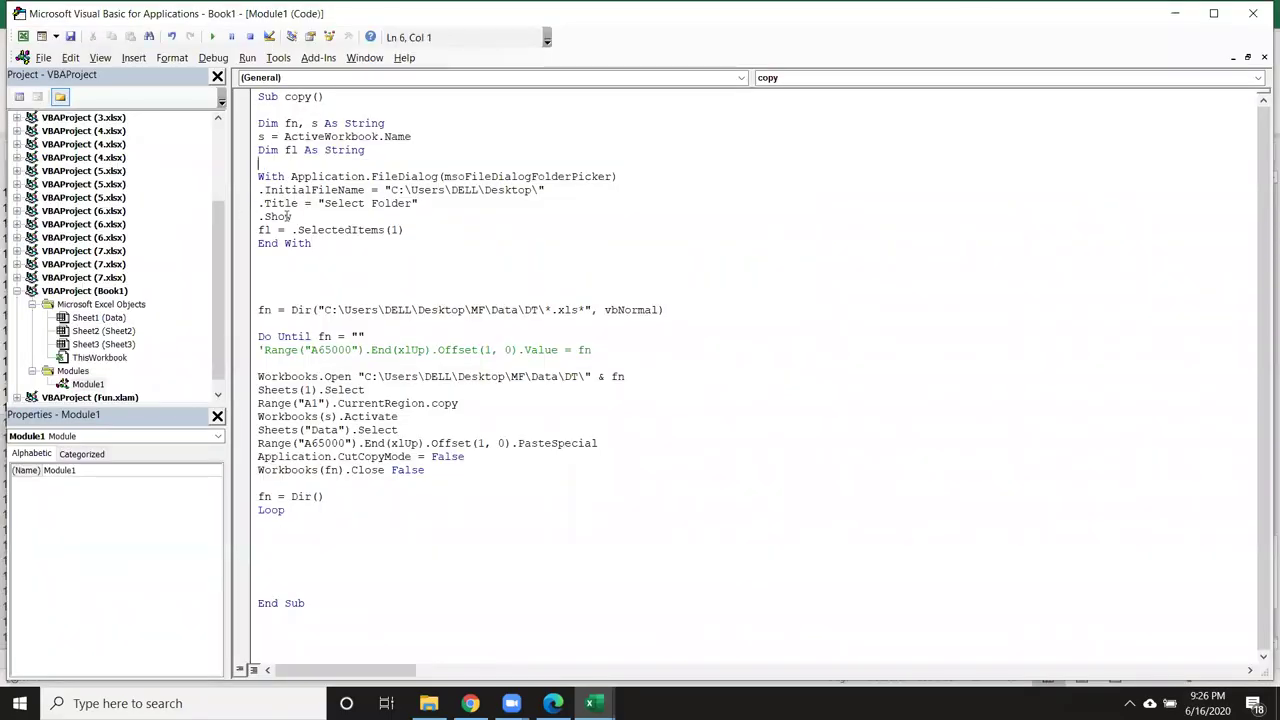
{"action": "left_click", "coordinate": [541, 314]}
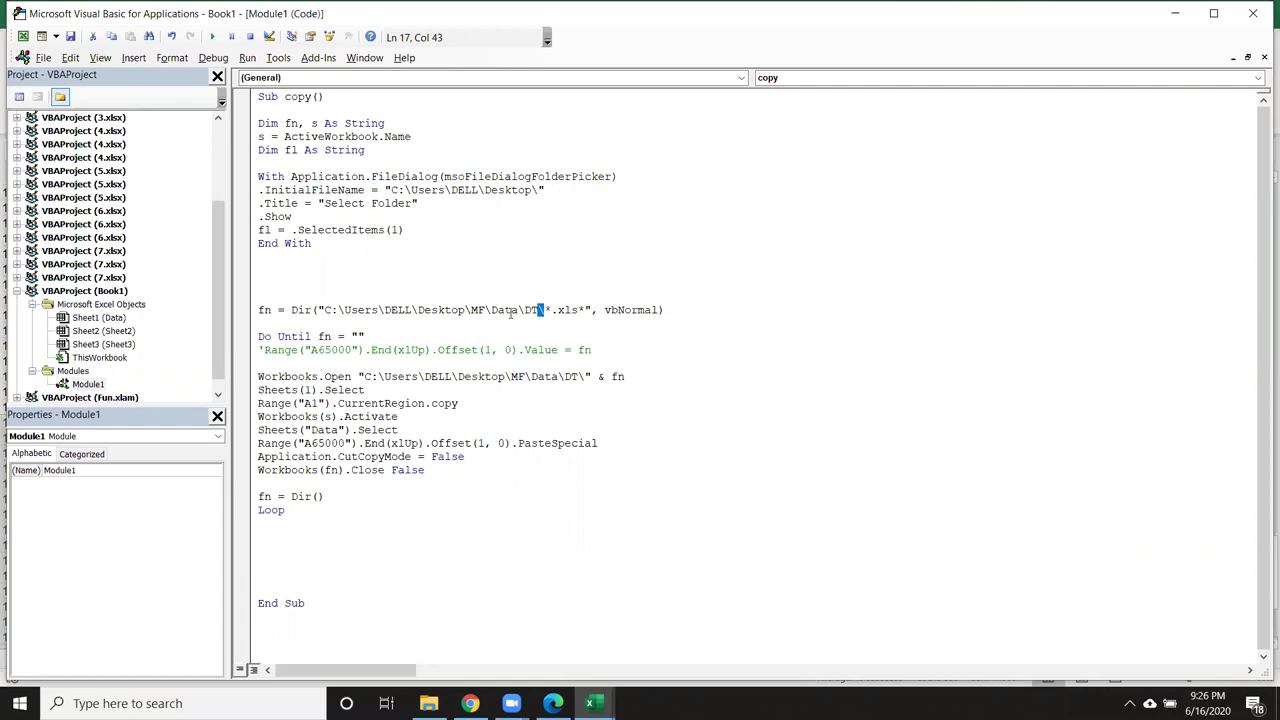
{"action": "key", "text": "shift+Down"}
{"action": "left_click", "coordinate": [538, 310]}
{"action": "key", "text": "shift+Down"}
{"action": "left_click", "coordinate": [318, 312], "text": "shift"}
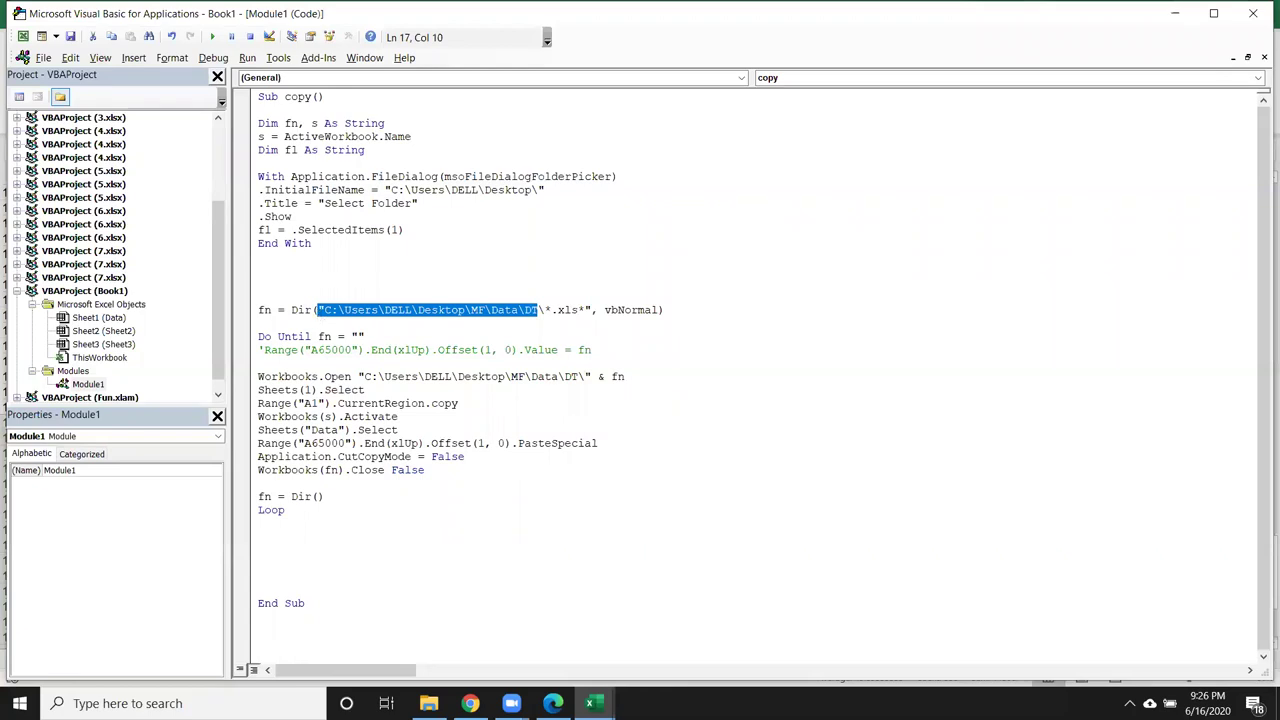
{"action": "key", "text": "Delete"}
{"action": "type", "text": "fl & \""}
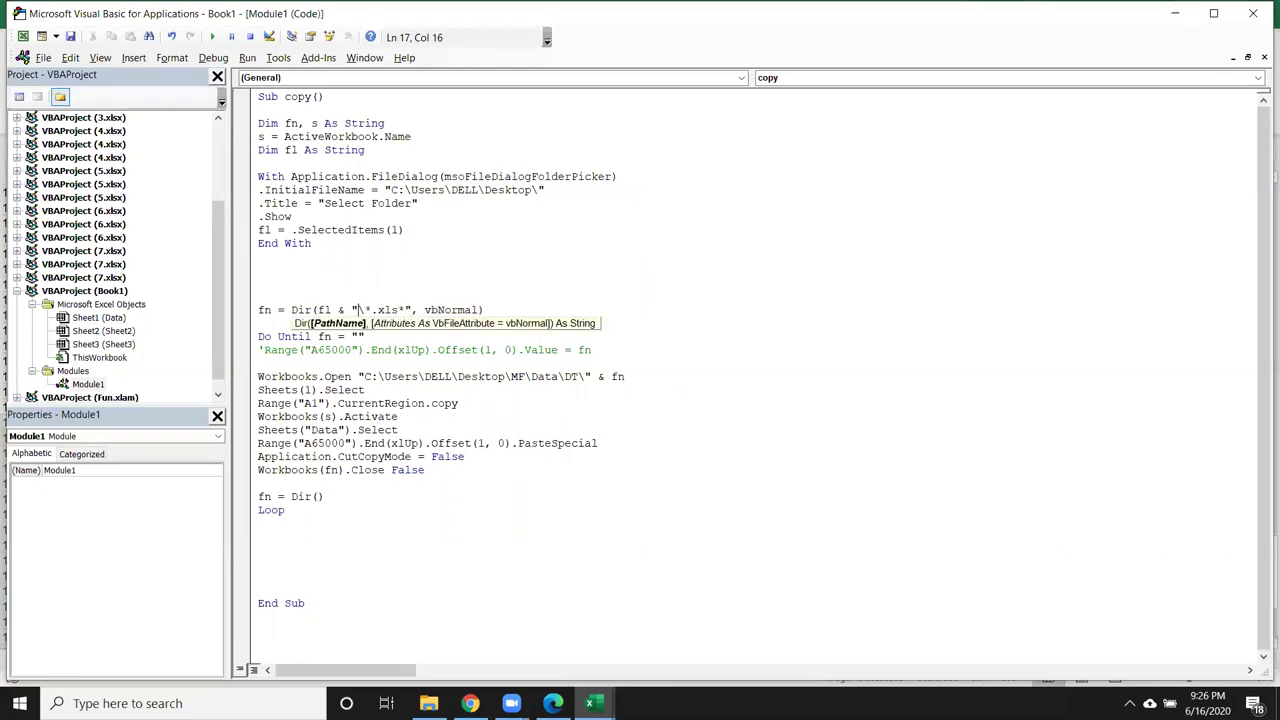
{"action": "left_click", "coordinate": [371, 350]}
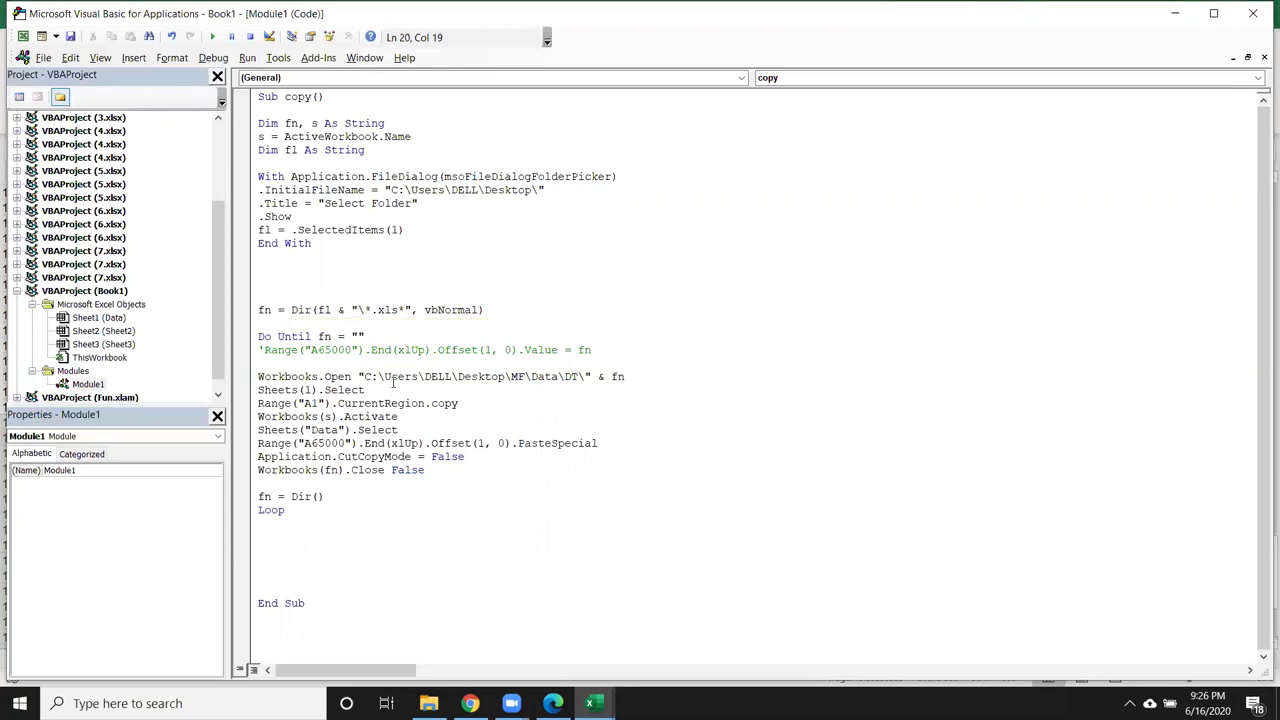
Change the Workbooks.Open path to fl & "\" & fn
{"action": "left_click", "coordinate": [590, 413]}
{"action": "left_click_drag", "start_coordinate": [579, 376], "coordinate": [367, 376]}
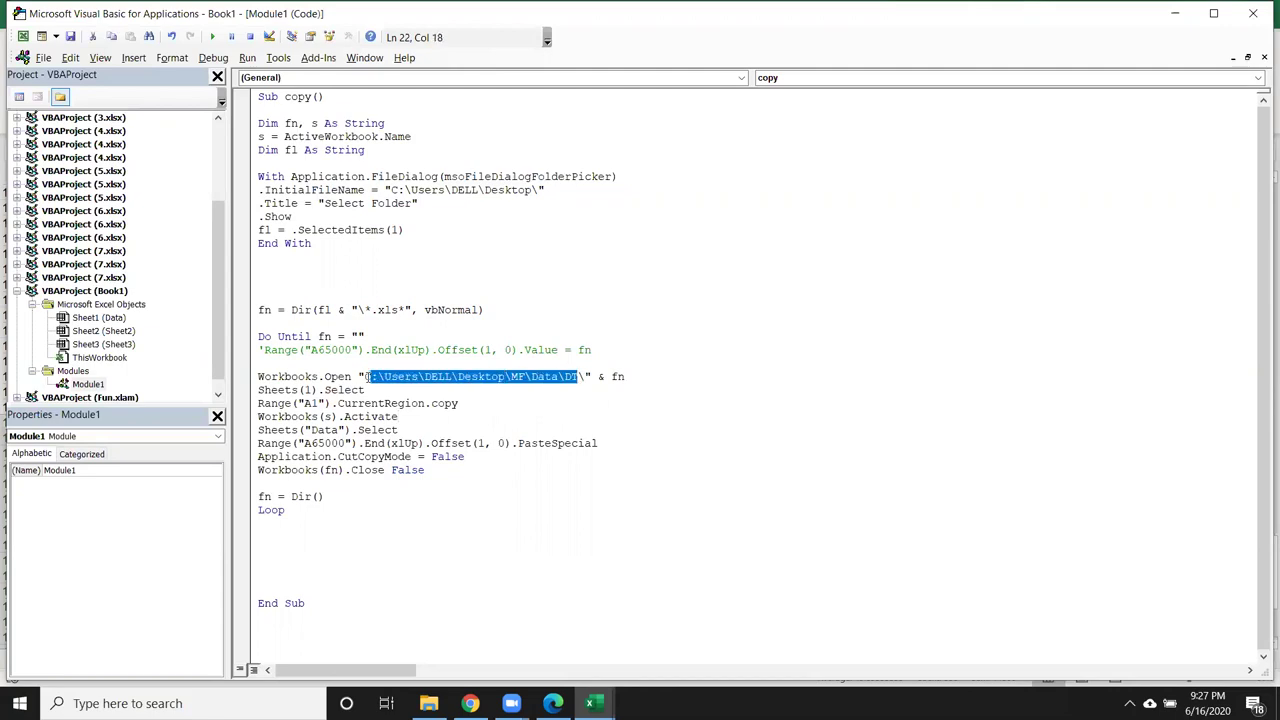
{"action": "key", "text": "Delete"}
{"action": "key", "text": "Left"}
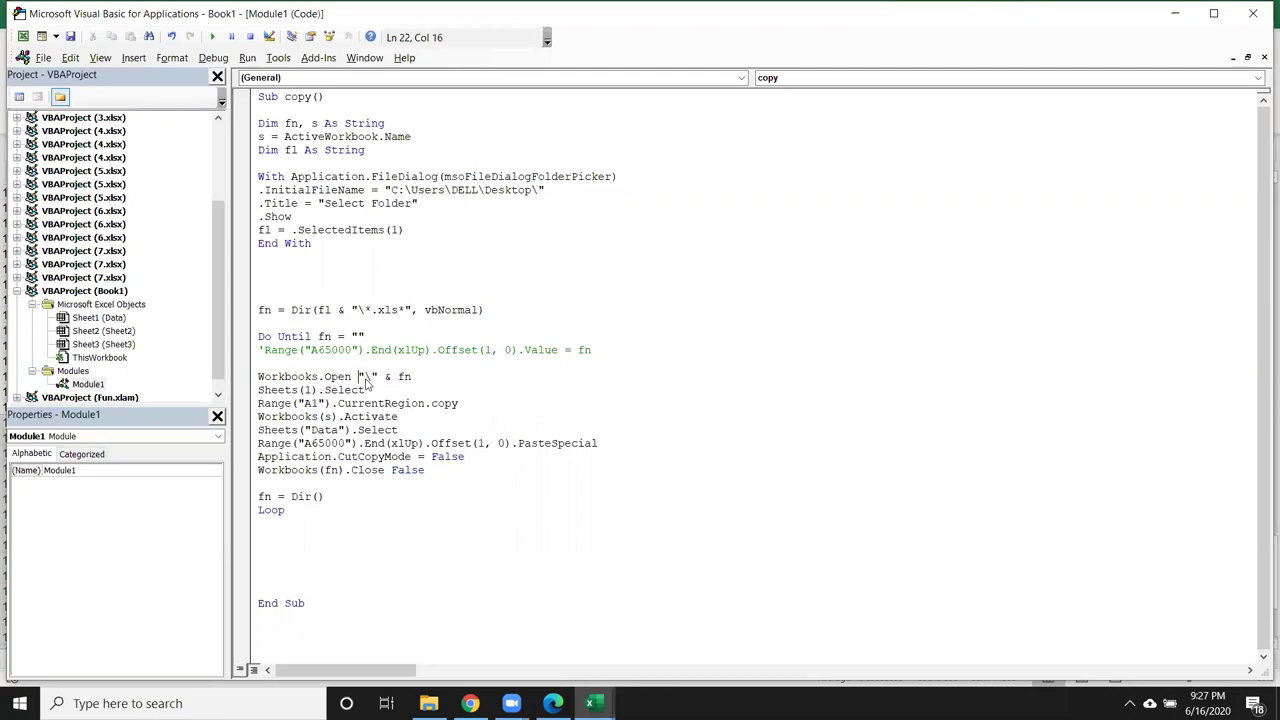
{"action": "type", "text": "fl &"}
{"action": "left_click", "coordinate": [358, 430]}
{"action": "left_click", "coordinate": [331, 265]}
{"action": "left_click", "coordinate": [531, 485]}
Clear the Data sheet's old rows A2:M183 below the headers
{"action": "key", "text": "alt+F11"}
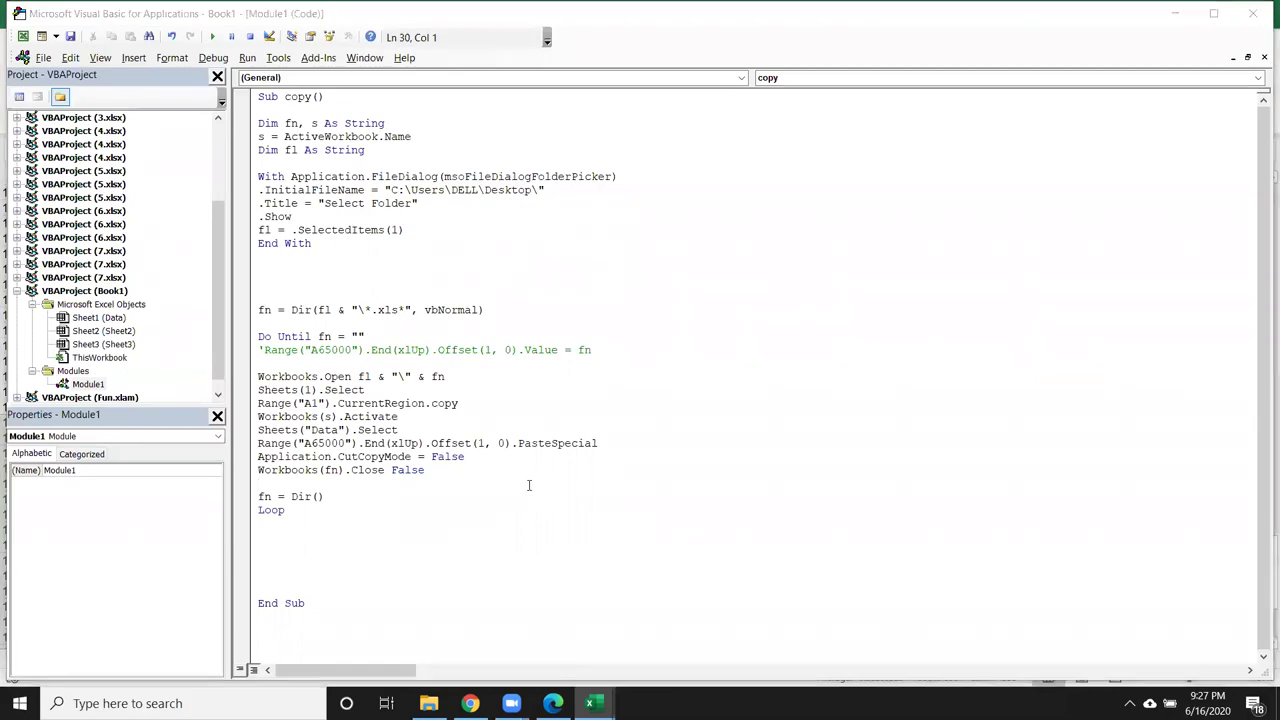
{"action": "key", "text": "ctrl+Home"}
{"action": "key", "text": "Down"}
{"action": "key", "text": "ctrl+shift+Right"}
{"action": "key", "text": "ctrl+shift+Down"}
{"action": "key", "text": "Delete"}
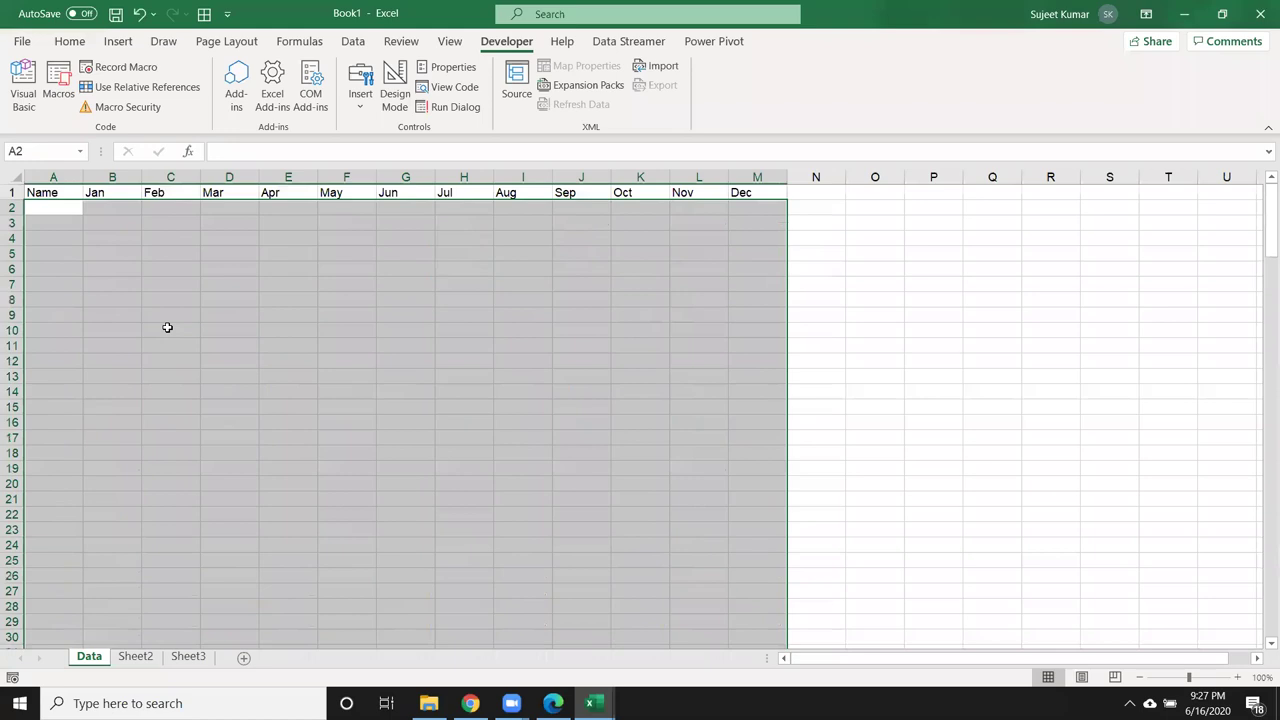
{"action": "key", "text": "ctrl+Home"}
Run the copy macro on the MF\Data\DT folder to refill the Data sheet
{"action": "left_click", "coordinate": [60, 99]}
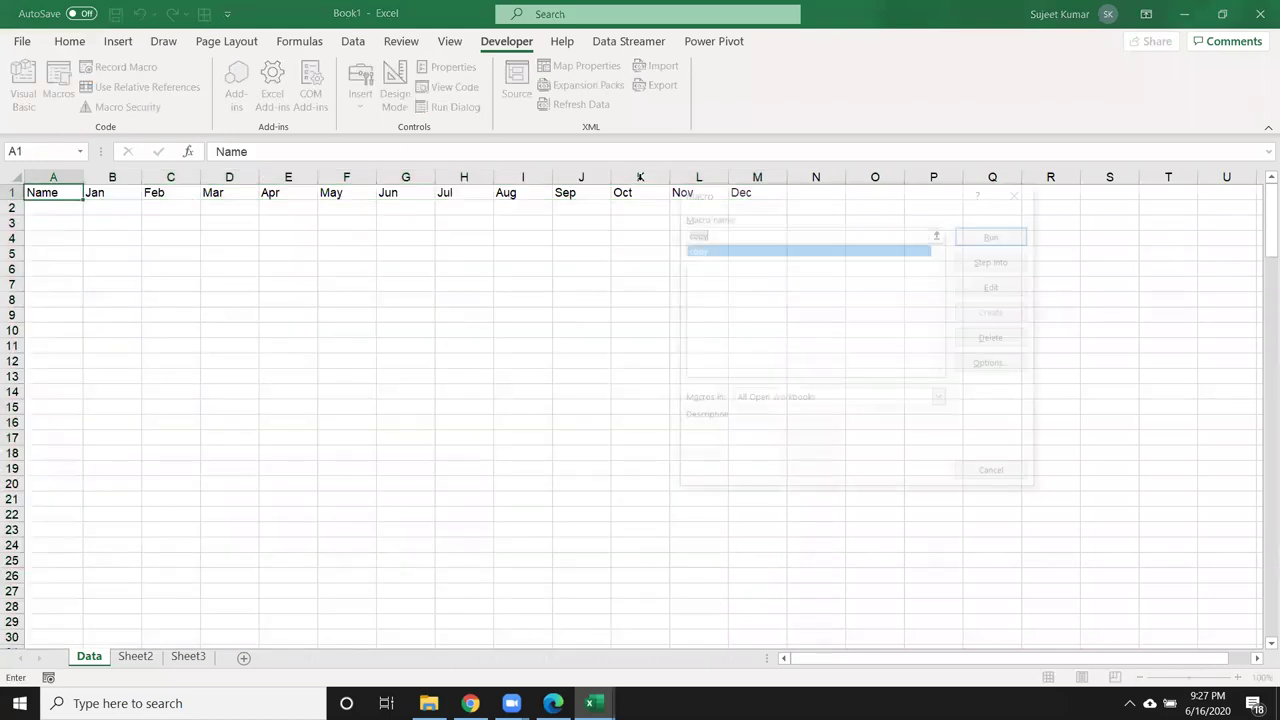
{"action": "left_click", "coordinate": [988, 234]}
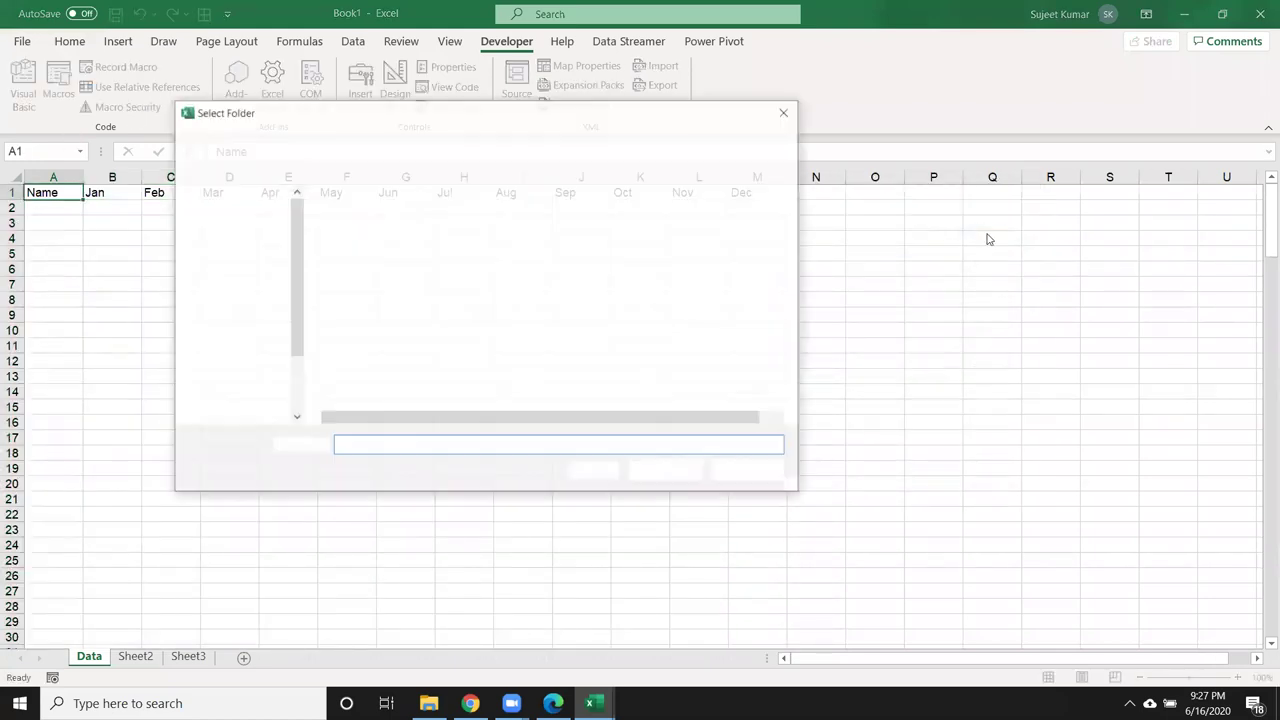
{"action": "double_click", "coordinate": [403, 228]}
{"action": "double_click", "coordinate": [391, 228]}
{"action": "left_click", "coordinate": [356, 229]}
{"action": "double_click", "coordinate": [356, 229]}
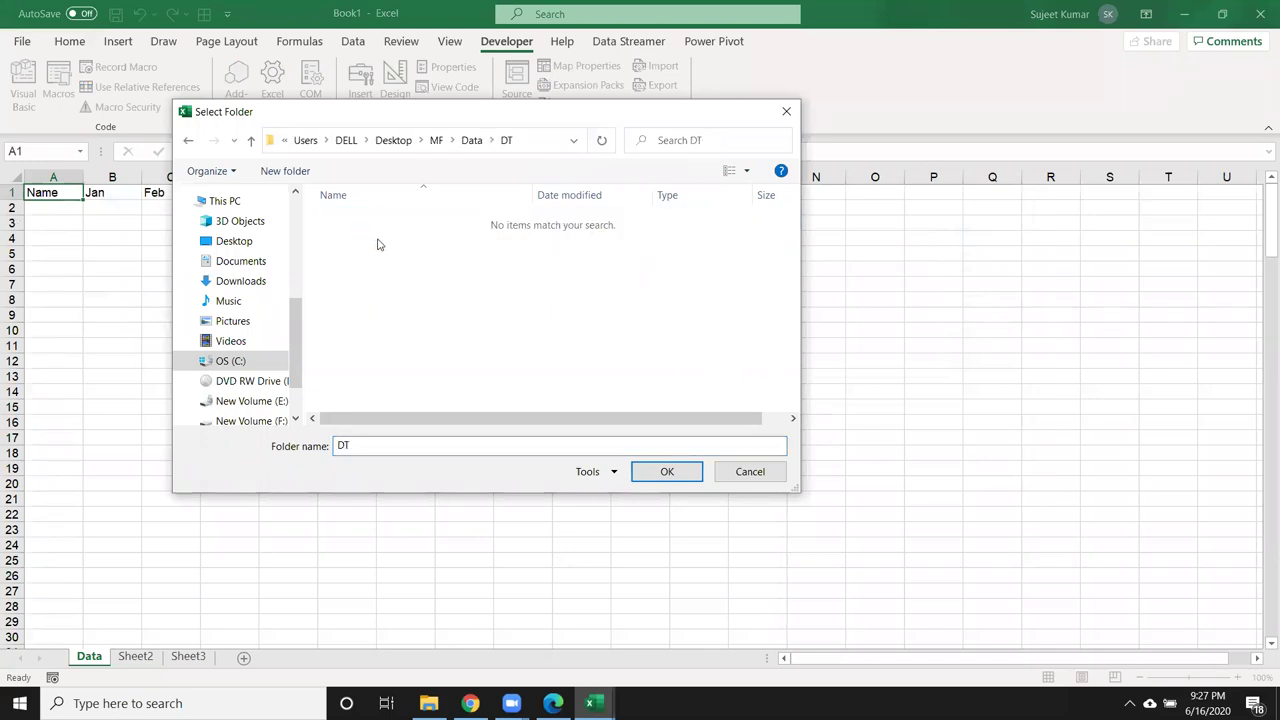
{"action": "left_click", "coordinate": [666, 471]}
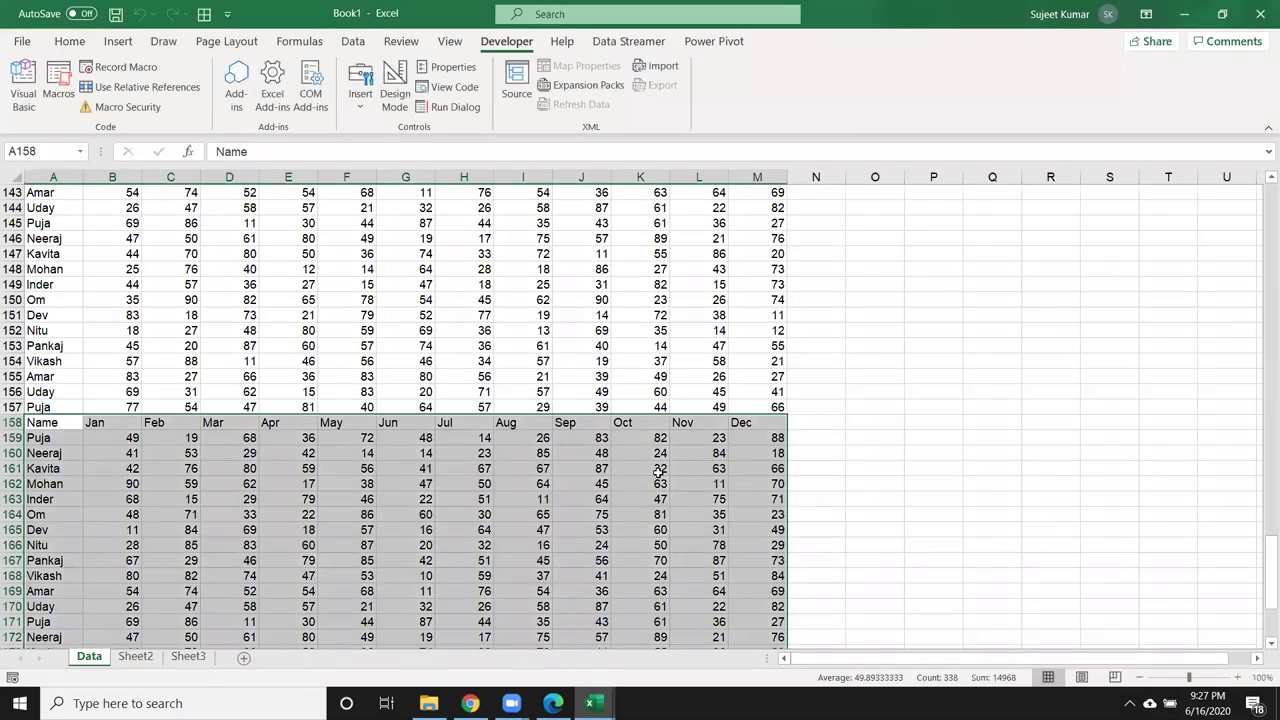
{"action": "key", "text": "ctrl+Home"}
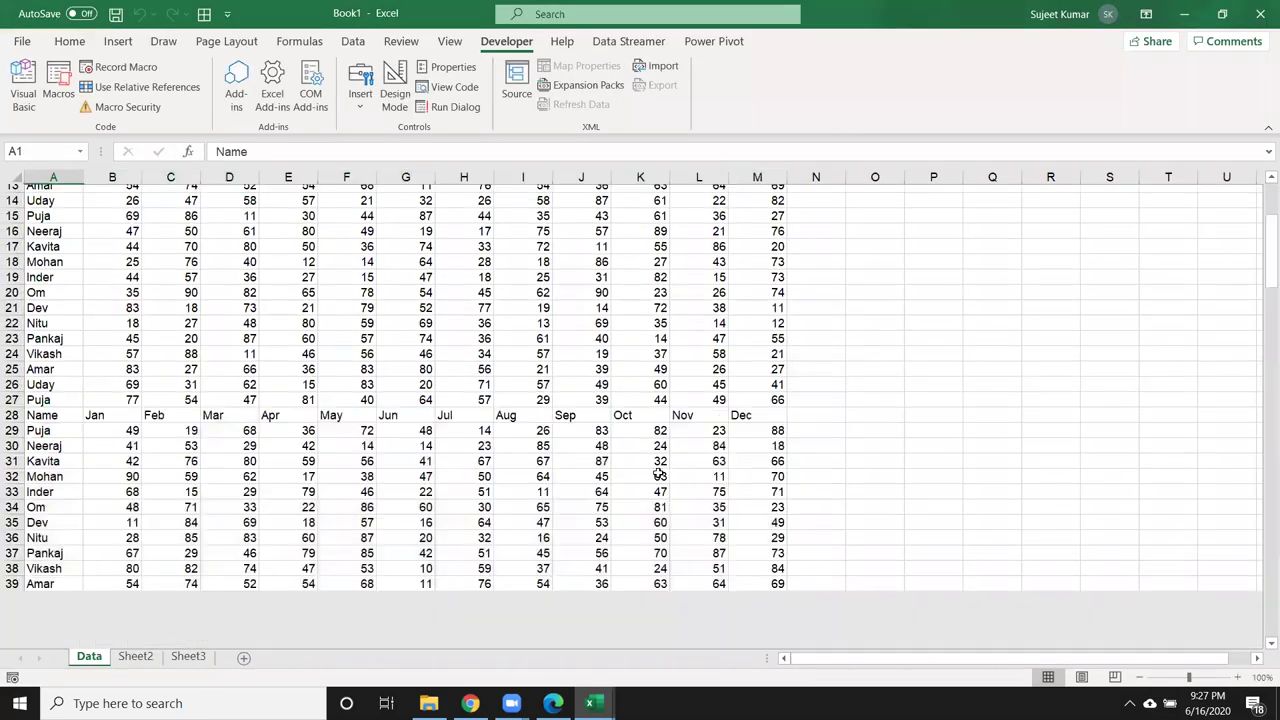
{"action": "key", "text": "alt+F11"}
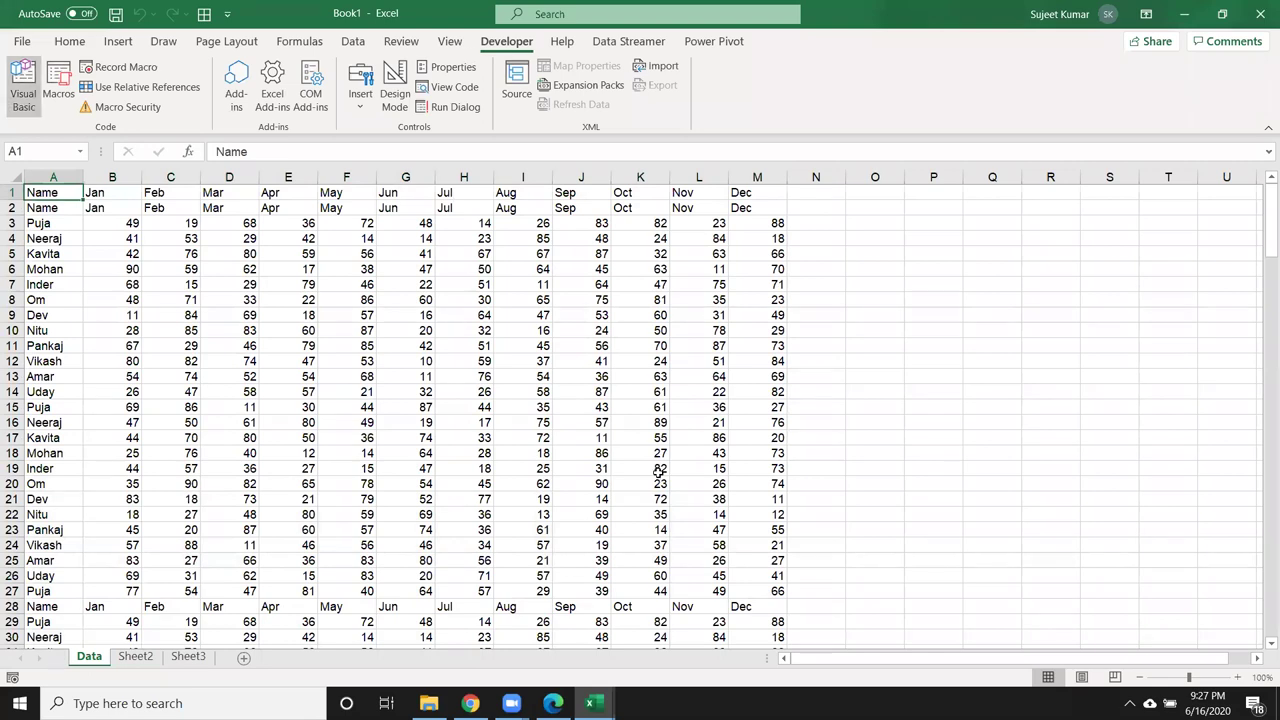
Clear all appended rows from A2 across to column M, keeping the header row
{"action": "left_click", "coordinate": [240, 330]}
{"action": "left_click", "coordinate": [406, 422]}
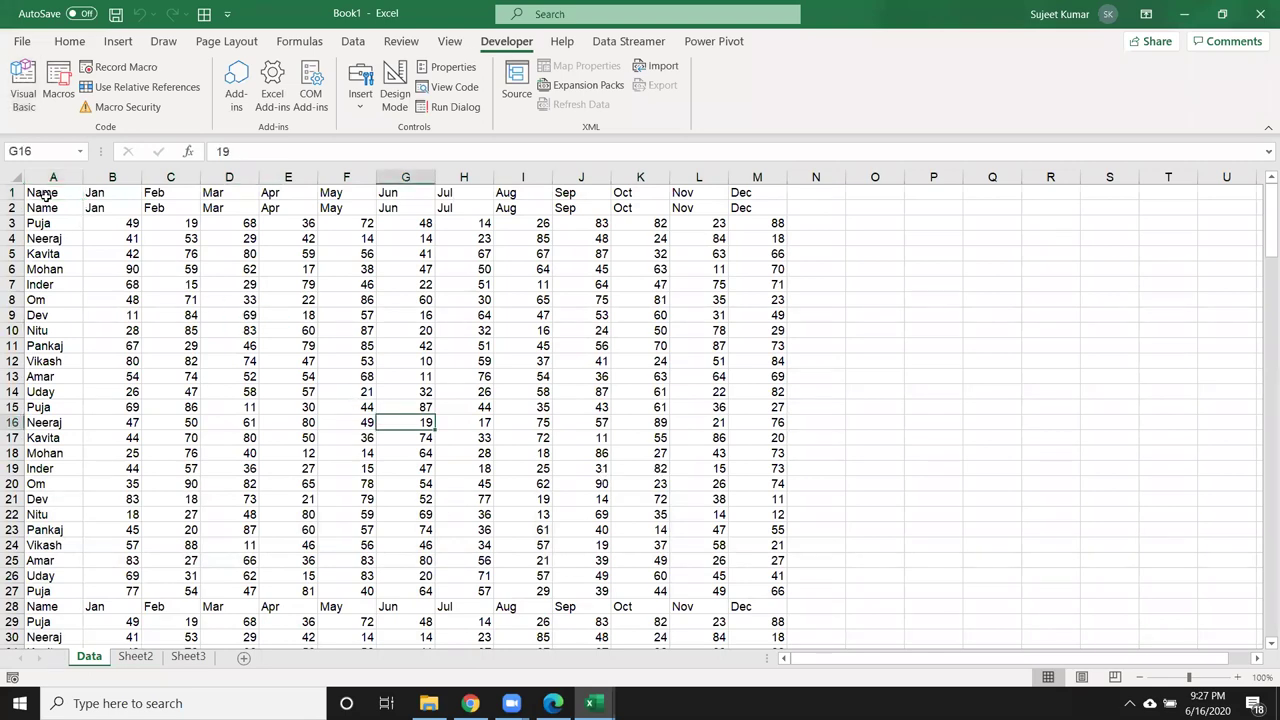
{"action": "left_click", "coordinate": [46, 198]}
{"action": "left_click", "coordinate": [52, 206]}
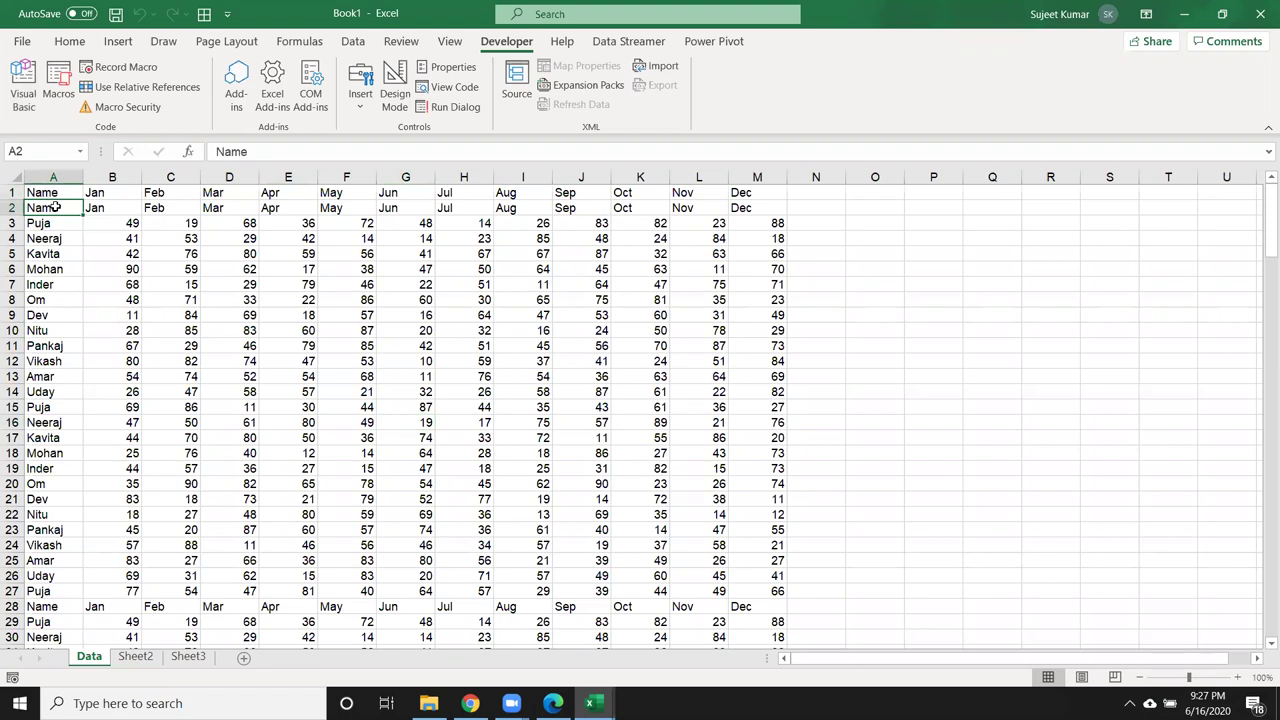
{"action": "key", "text": "ctrl+shift+Right"}
{"action": "key", "text": "ctrl+shift+Down"}
{"action": "key", "text": "Delete"}
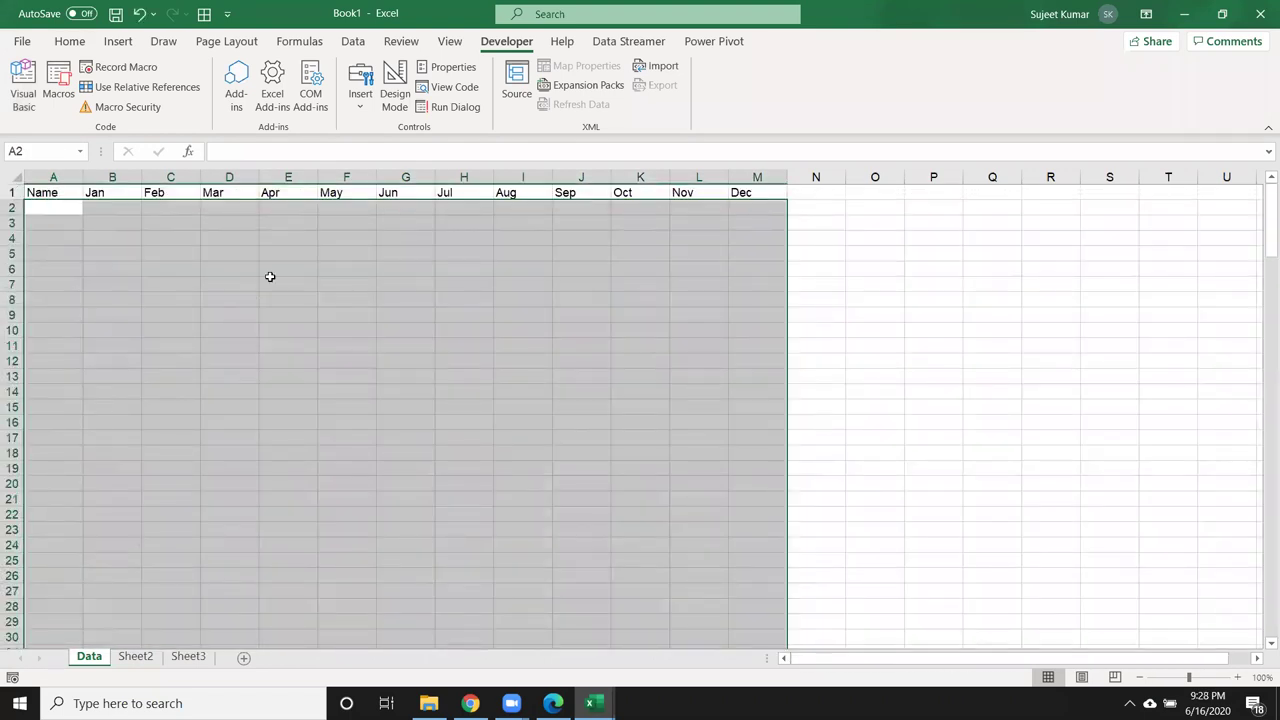
{"action": "left_click", "coordinate": [270, 279]}
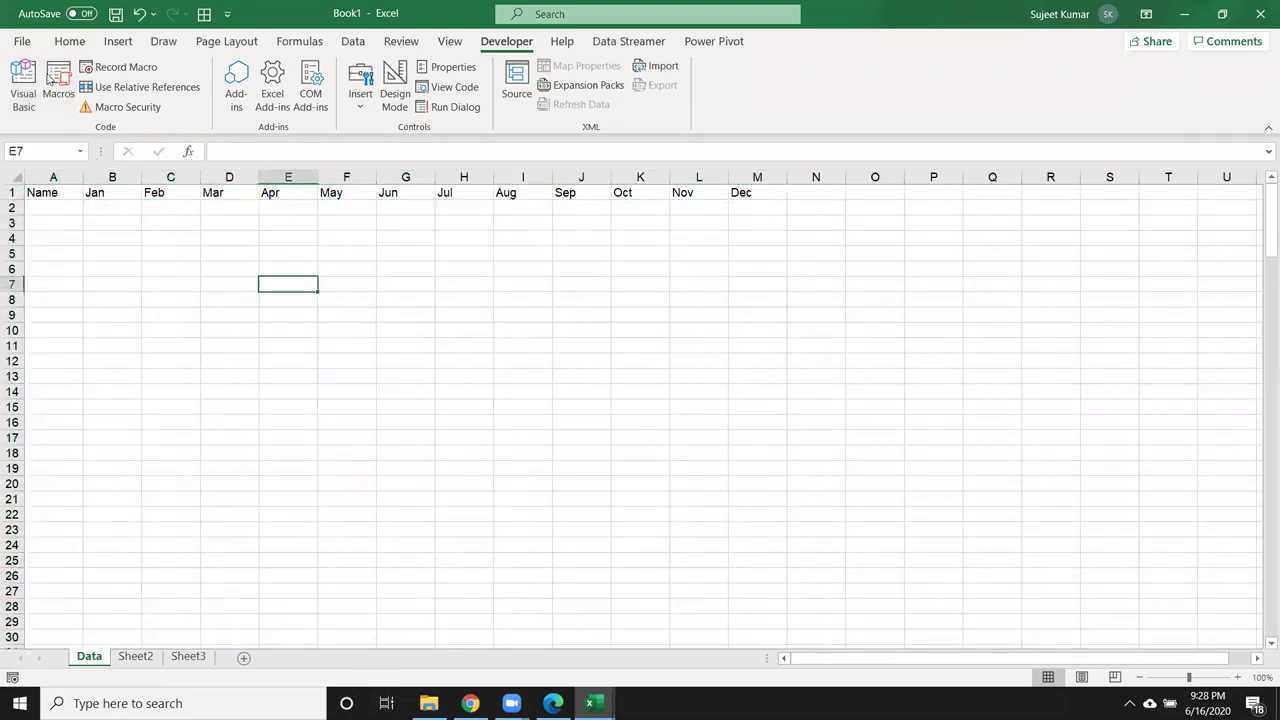
Open and close the File > Open browse dialog without opening a workbook
{"action": "left_click", "coordinate": [22, 41]}
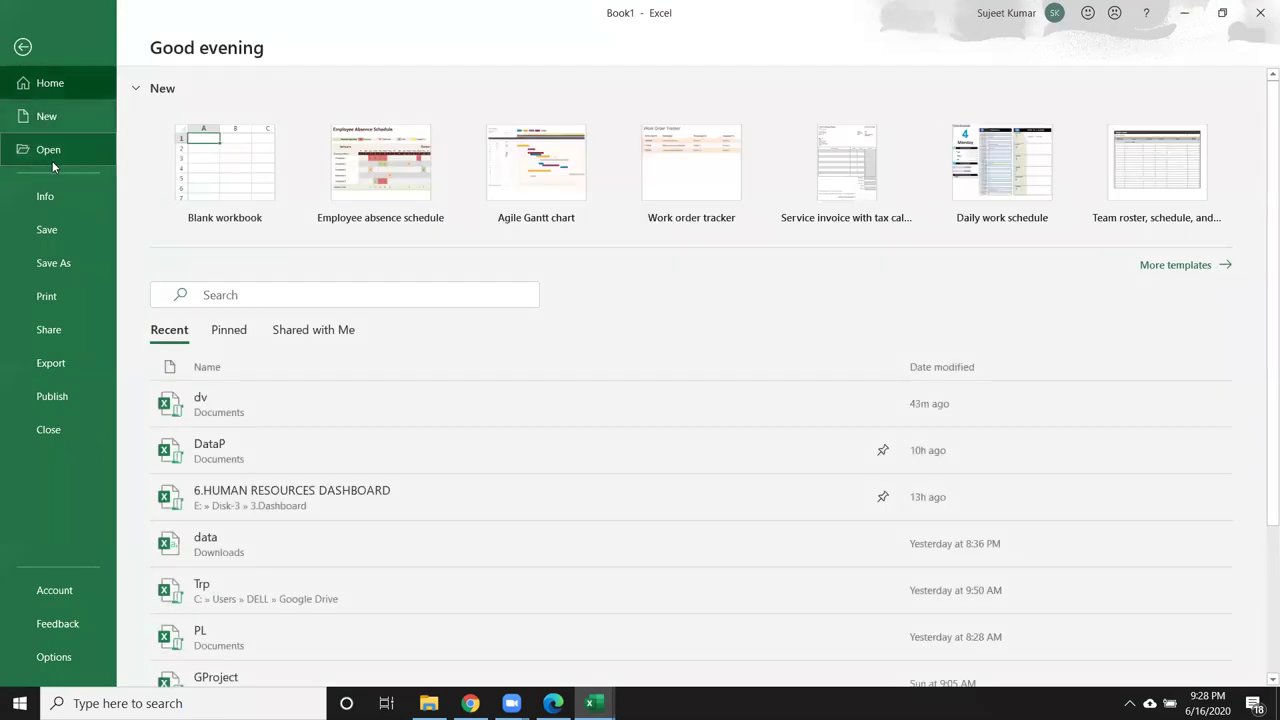
{"action": "left_click", "coordinate": [52, 155]}
{"action": "left_click", "coordinate": [280, 385]}
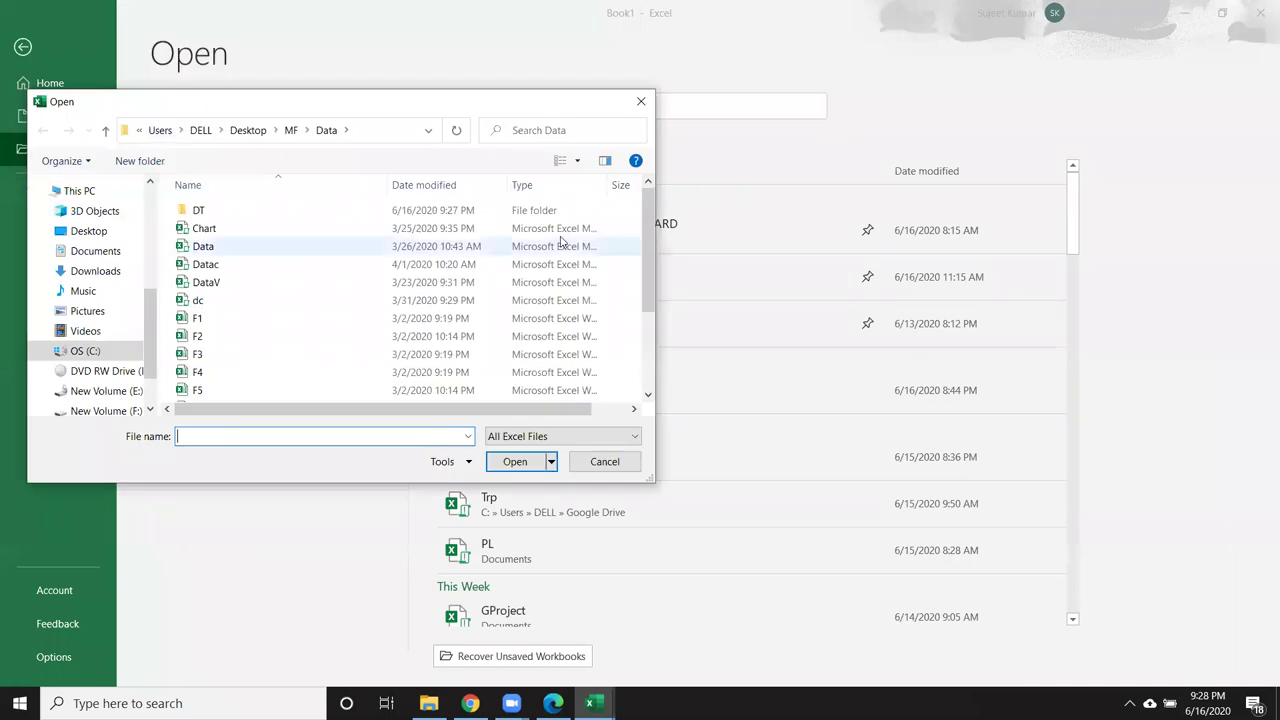
{"action": "left_click", "coordinate": [641, 101]}
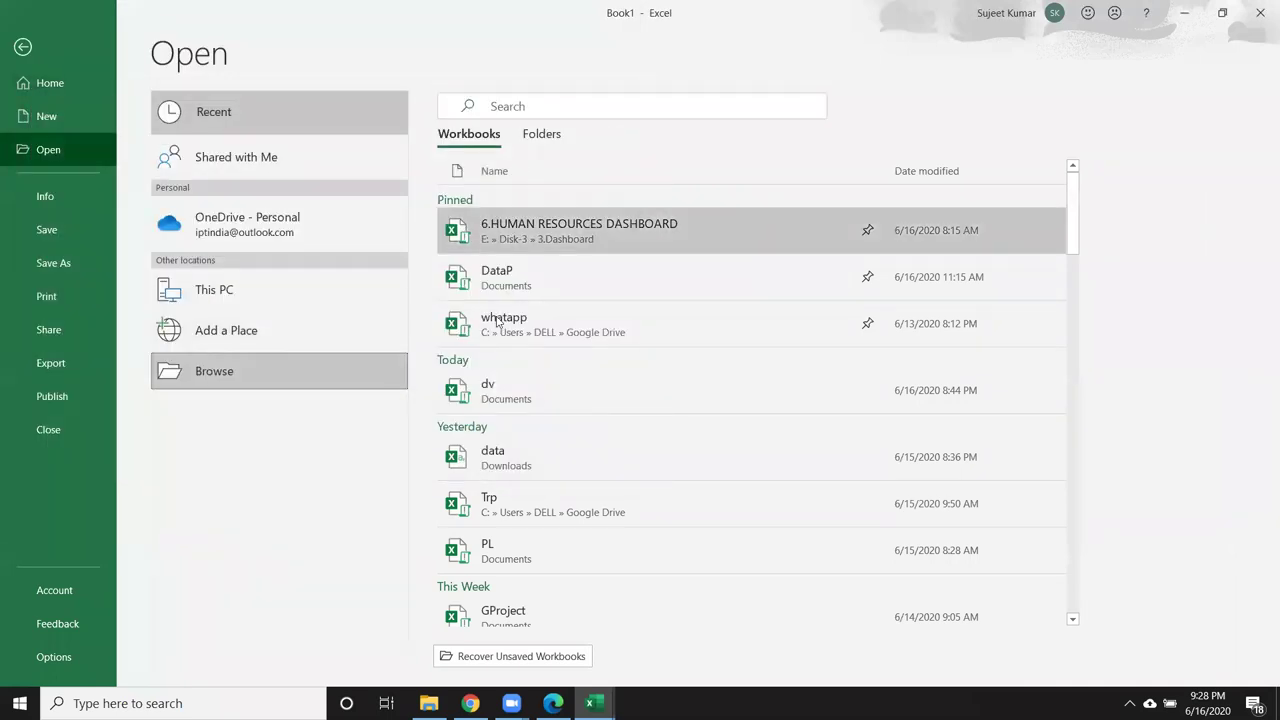
{"action": "key", "text": "Escape"}
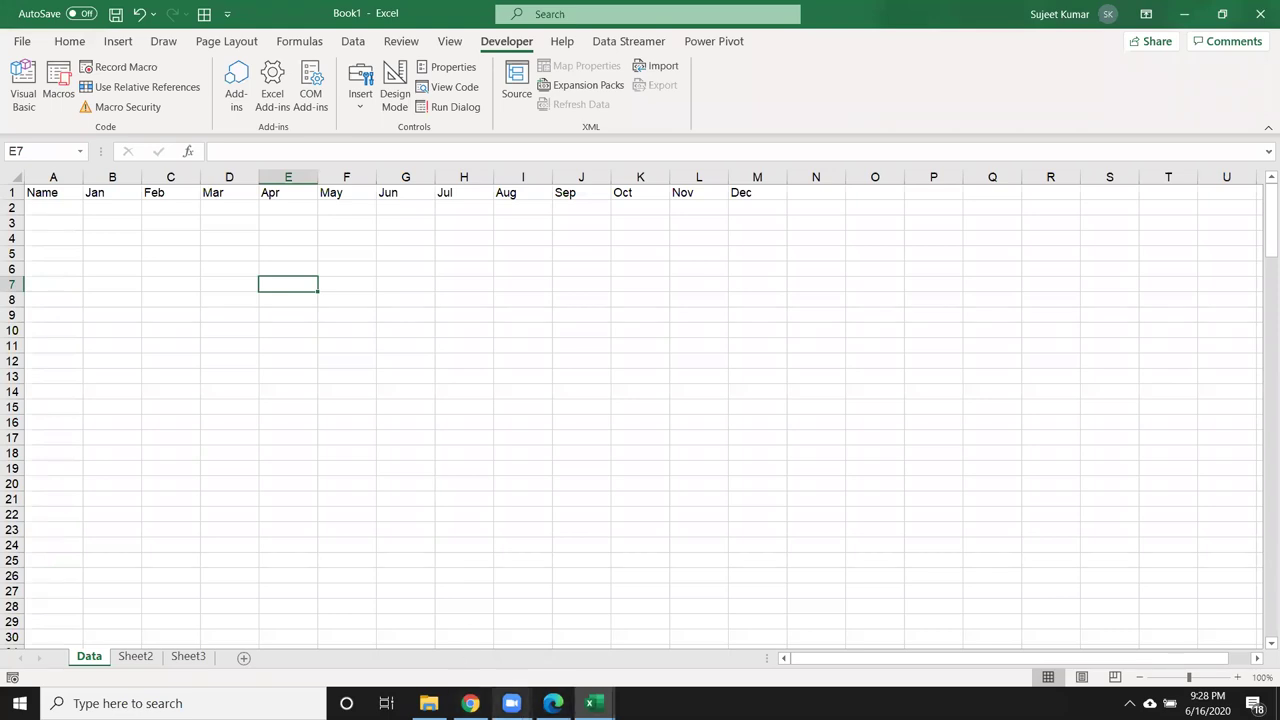
Bring the VBA editor forward and highlight the folder-picker block and the paste-and-close lines
{"action": "mouse_move", "coordinate": [590, 703]}
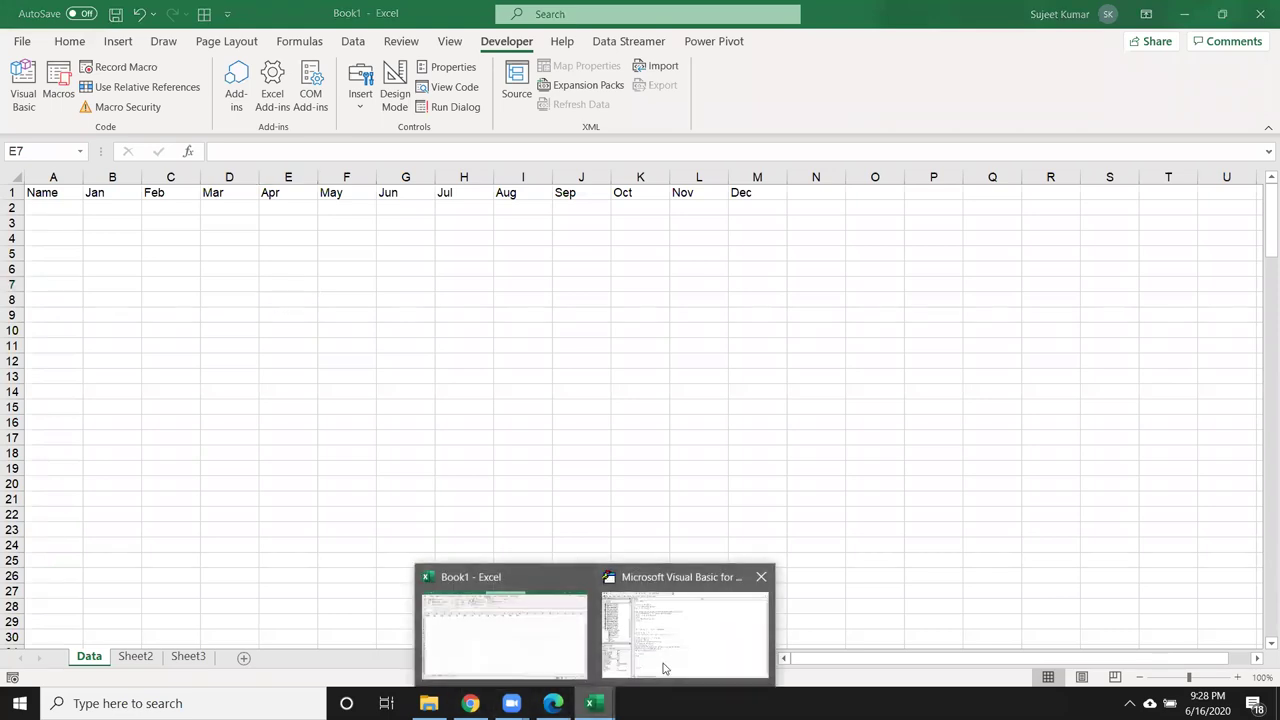
{"action": "left_click", "coordinate": [659, 669]}
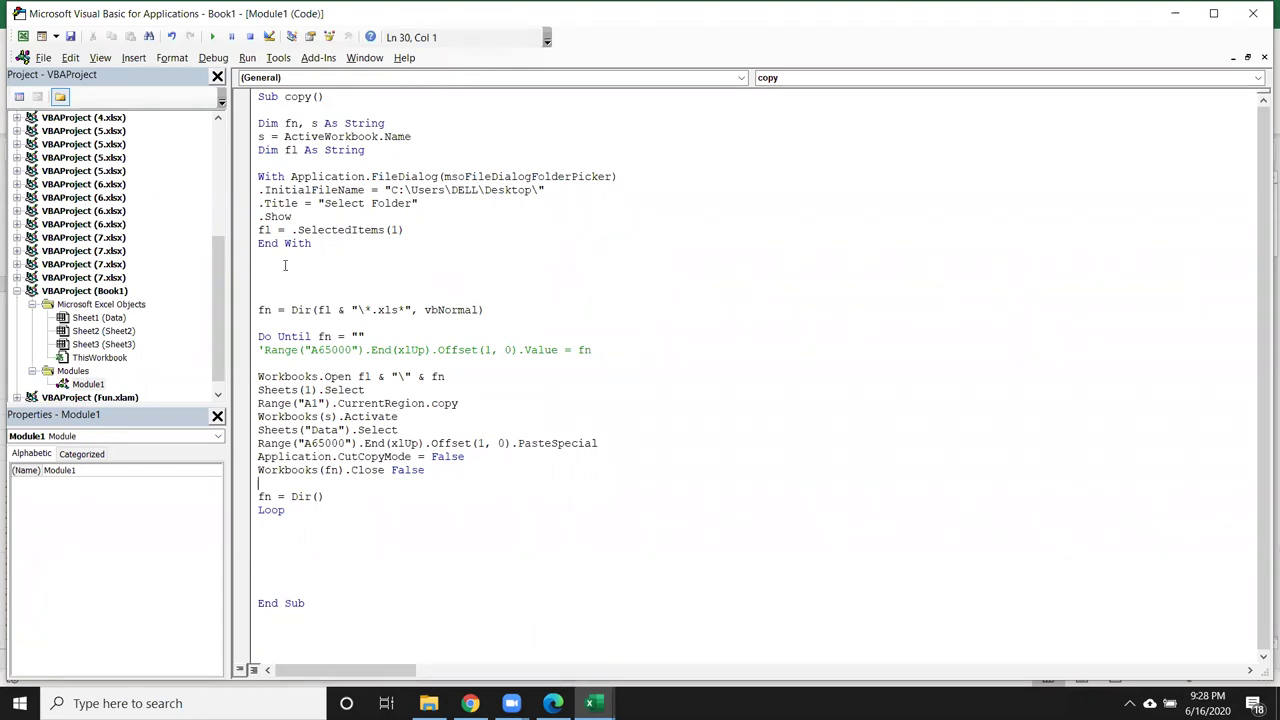
{"action": "left_click_drag", "start_coordinate": [312, 243], "coordinate": [254, 177]}
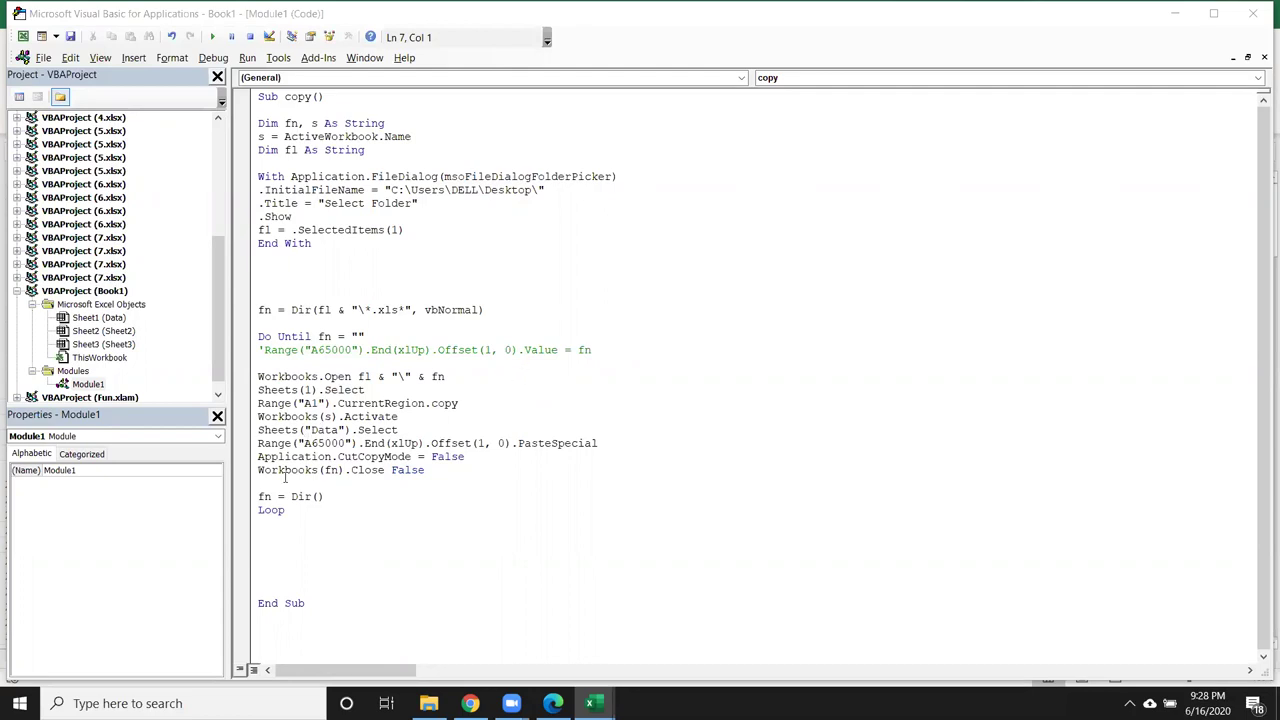
{"action": "left_click_drag", "start_coordinate": [301, 487], "coordinate": [252, 428]}
{"action": "mouse_move", "coordinate": [340, 252]}
{"action": "left_mouse_down"}
{"action": "mouse_move", "coordinate": [261, 215]}
{"action": "mouse_move", "coordinate": [236, 175]}
{"action": "left_mouse_up"}
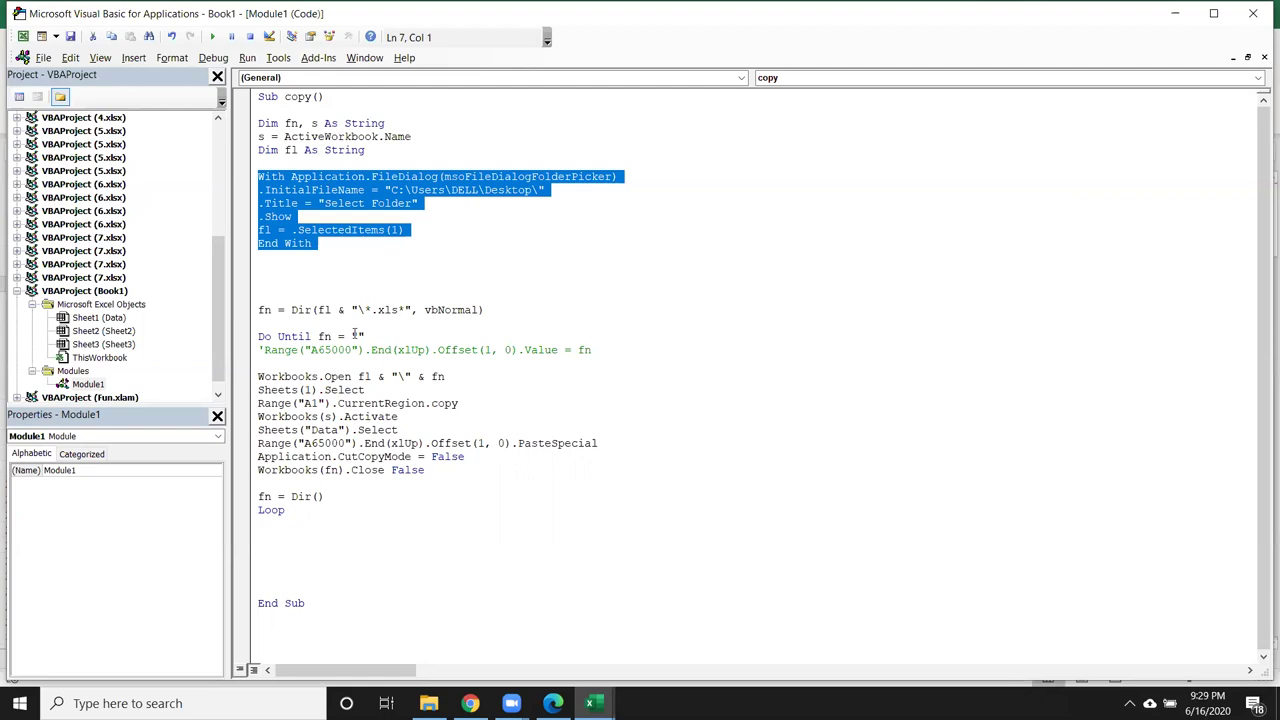
{"action": "left_click", "coordinate": [506, 258]}
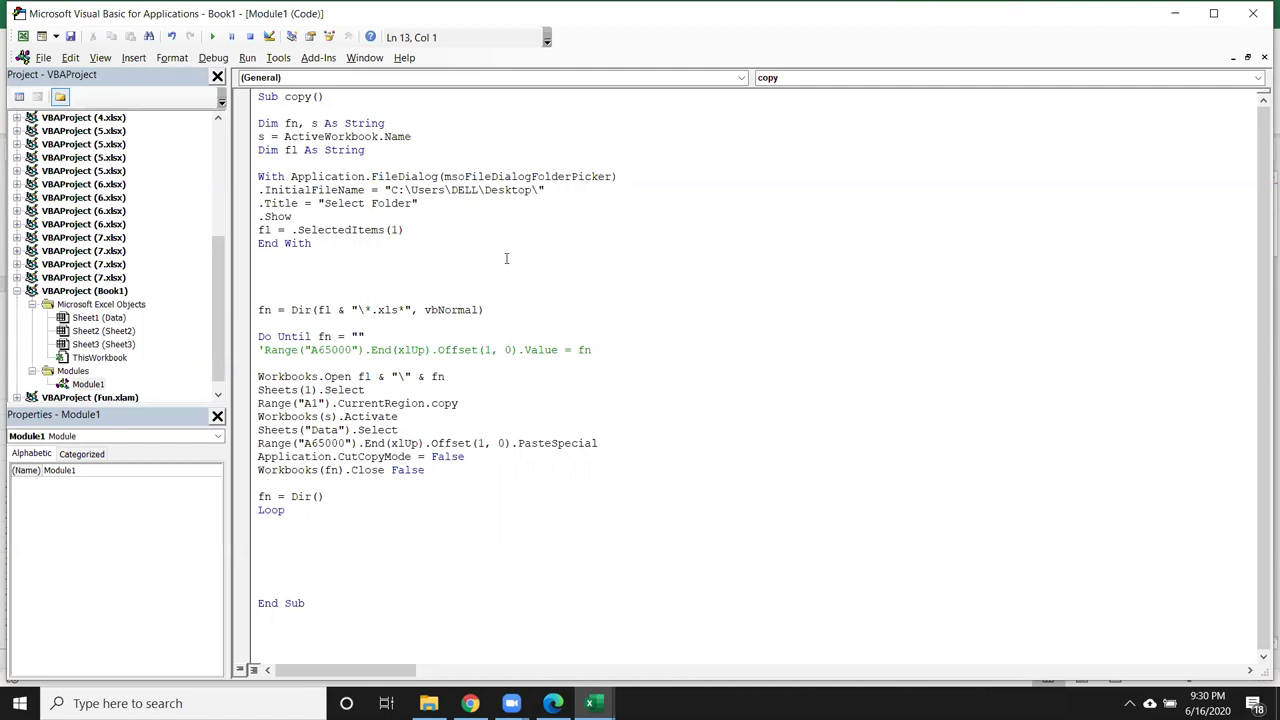
{"action": "left_click_drag", "start_coordinate": [583, 176], "coordinate": [517, 176]}
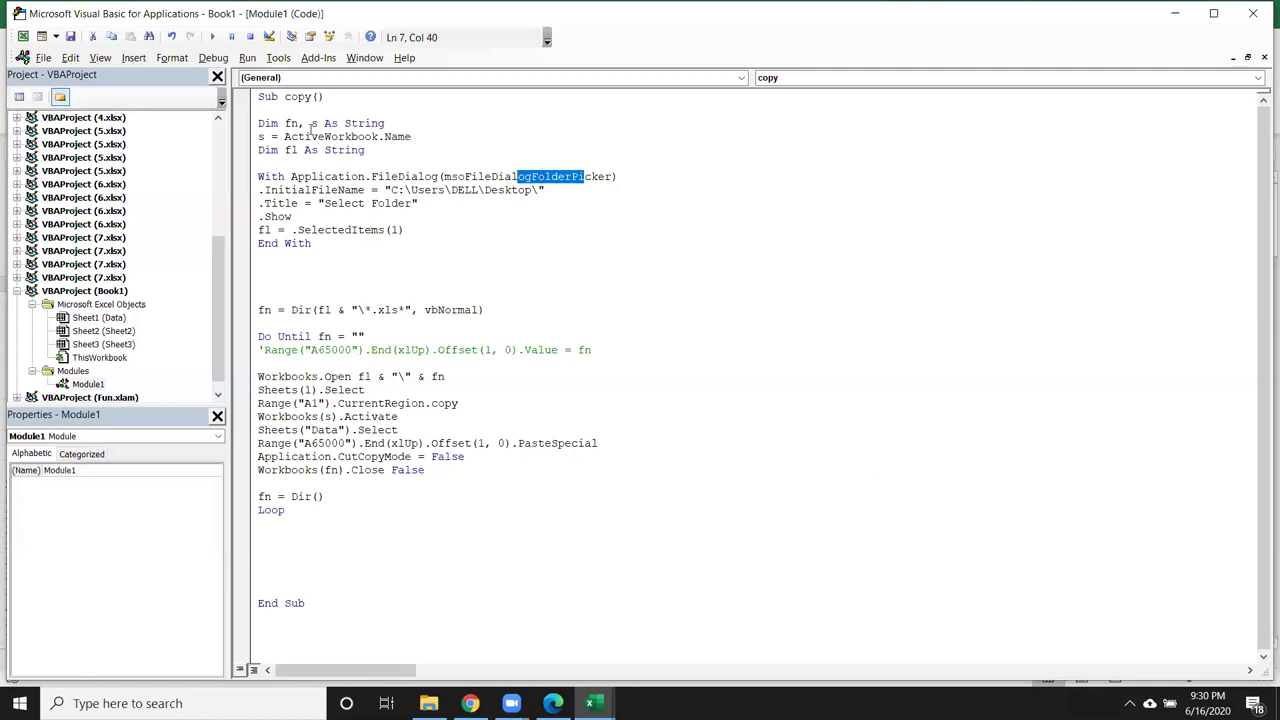
Highlight code parts such as Sheets(1).Select, then select the whole macro from Sub copy() to End Sub
{"action": "left_click_drag", "start_coordinate": [311, 124], "coordinate": [372, 312]}
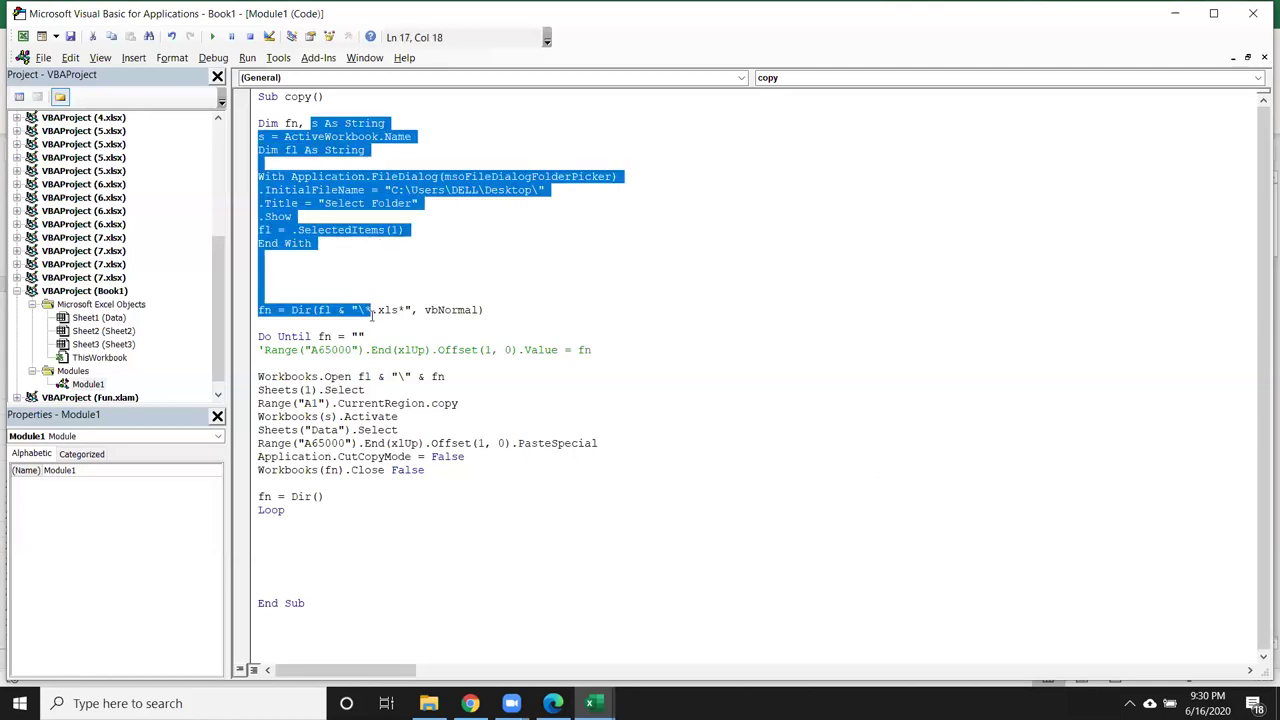
{"action": "double_click", "coordinate": [396, 390]}
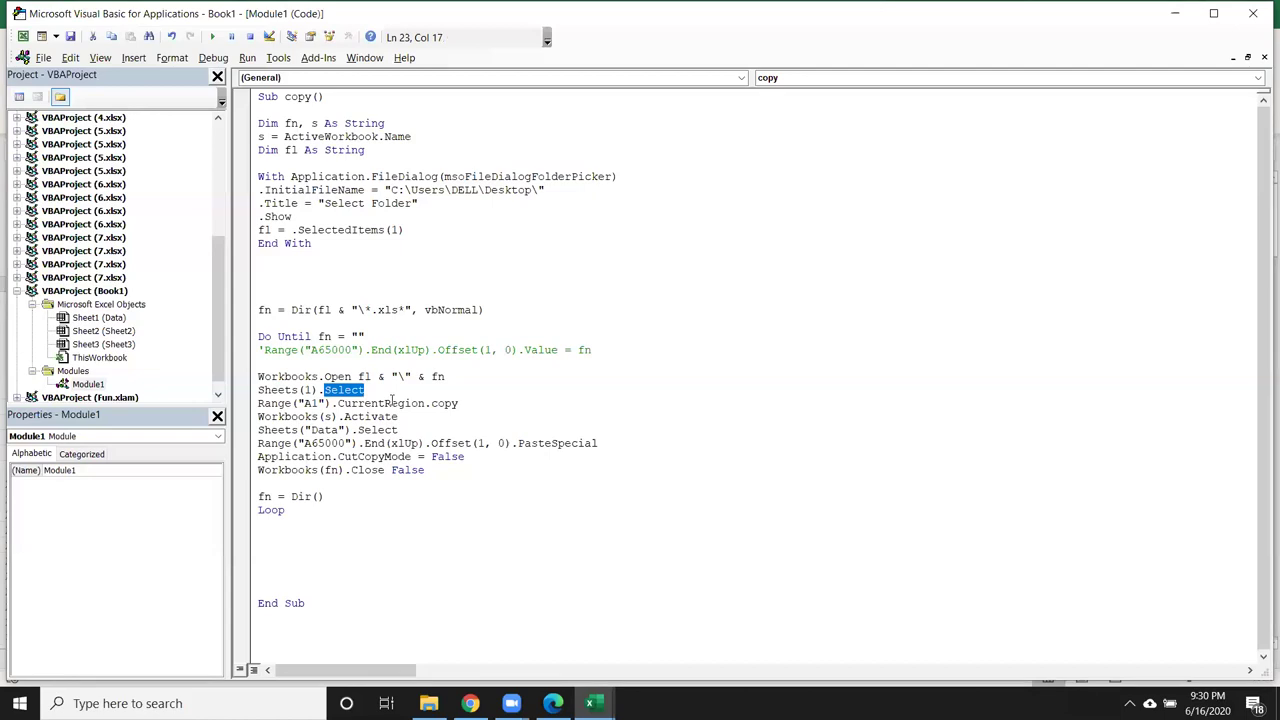
{"action": "double_click", "coordinate": [308, 390]}
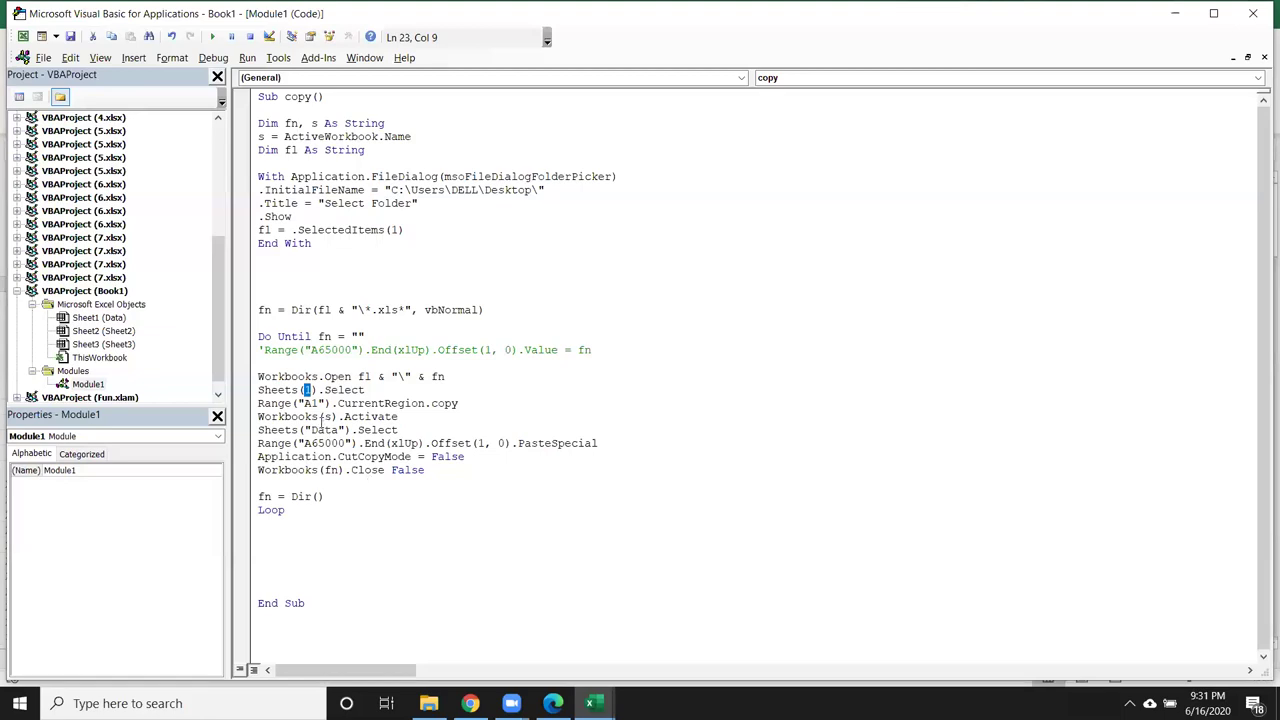
{"action": "left_click_drag", "start_coordinate": [258, 389], "coordinate": [304, 430]}
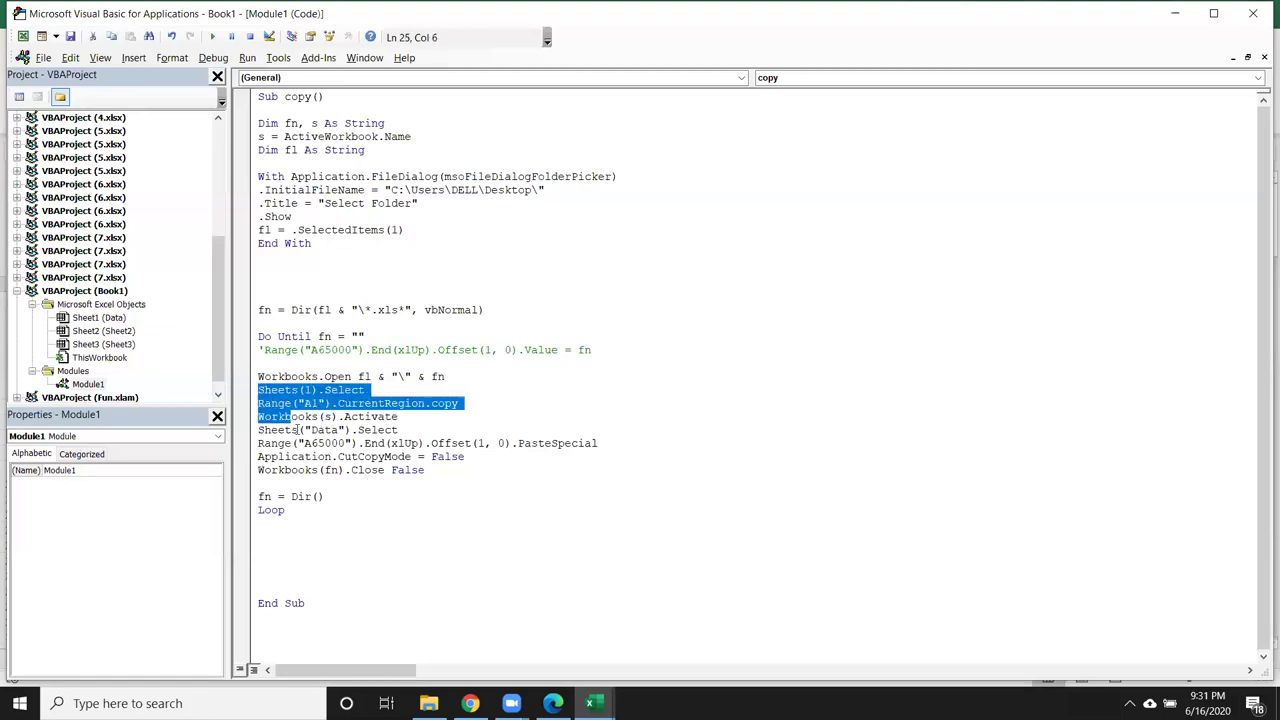
{"action": "left_click_drag", "start_coordinate": [320, 603], "coordinate": [229, 80]}
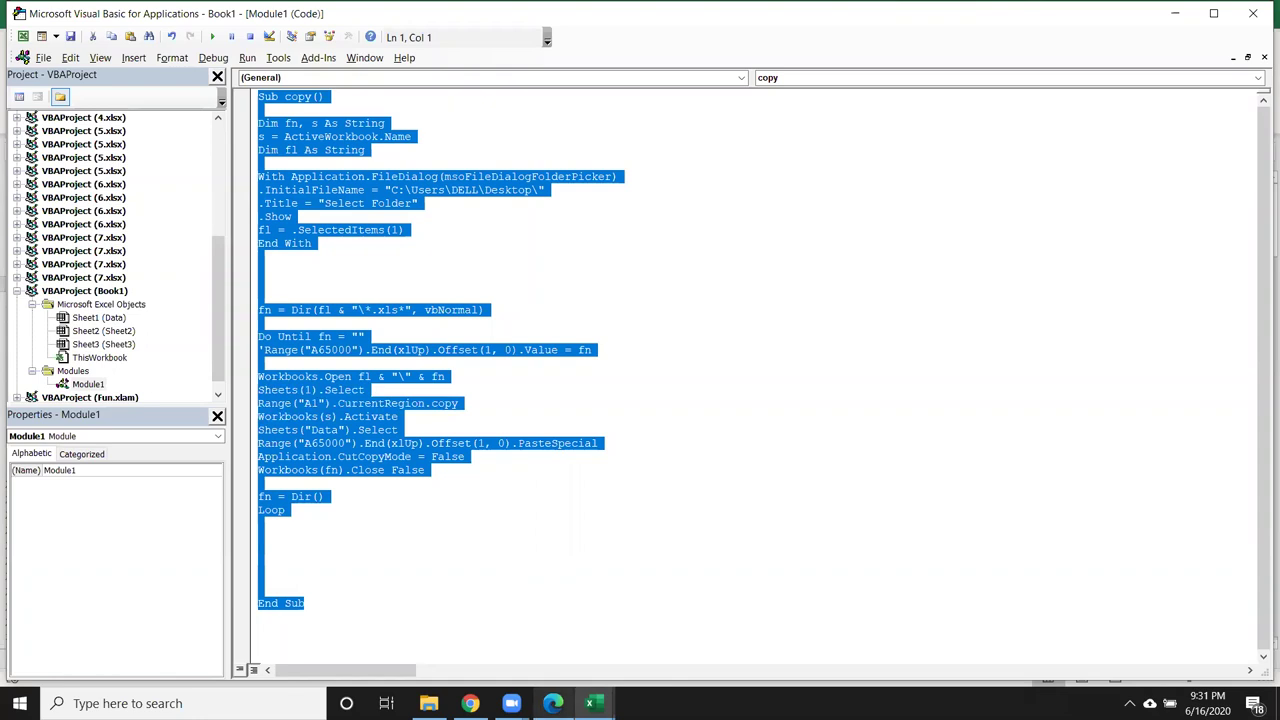
Paste and send the macro code to the Excel 21 group in WhatsApp Web
{"action": "left_click", "coordinate": [470, 703]}
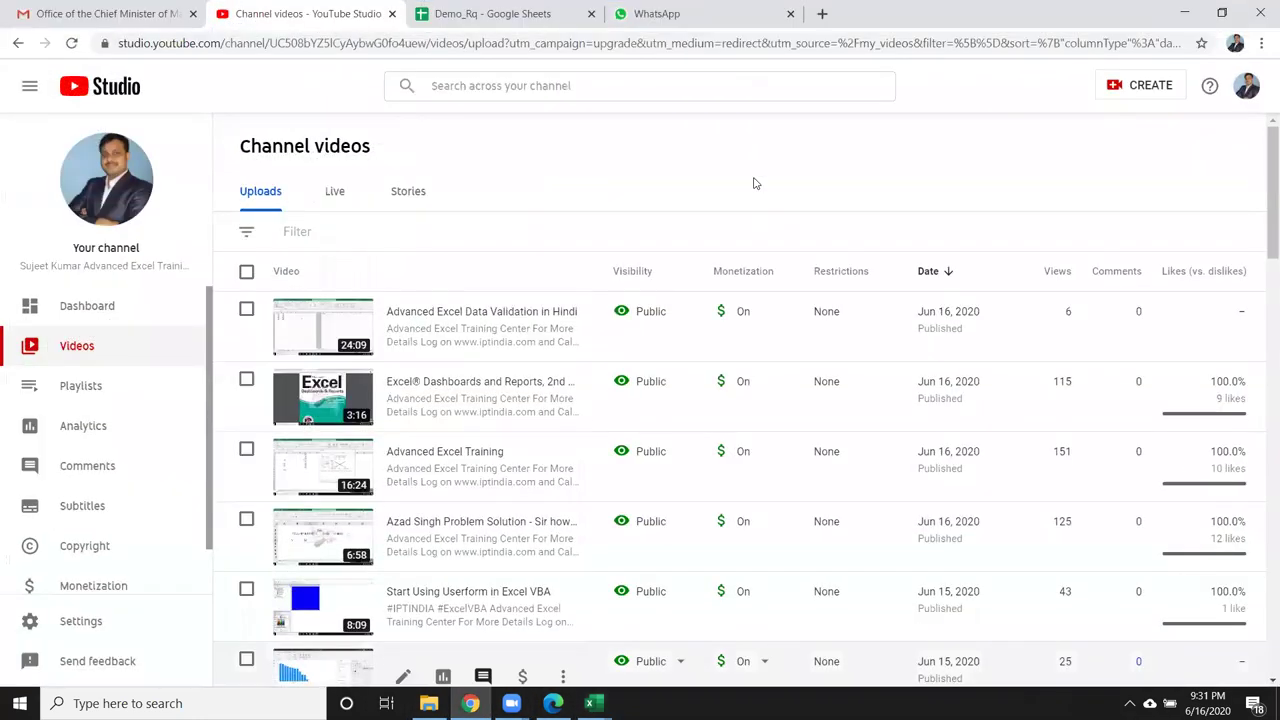
{"action": "left_click", "coordinate": [726, 22]}
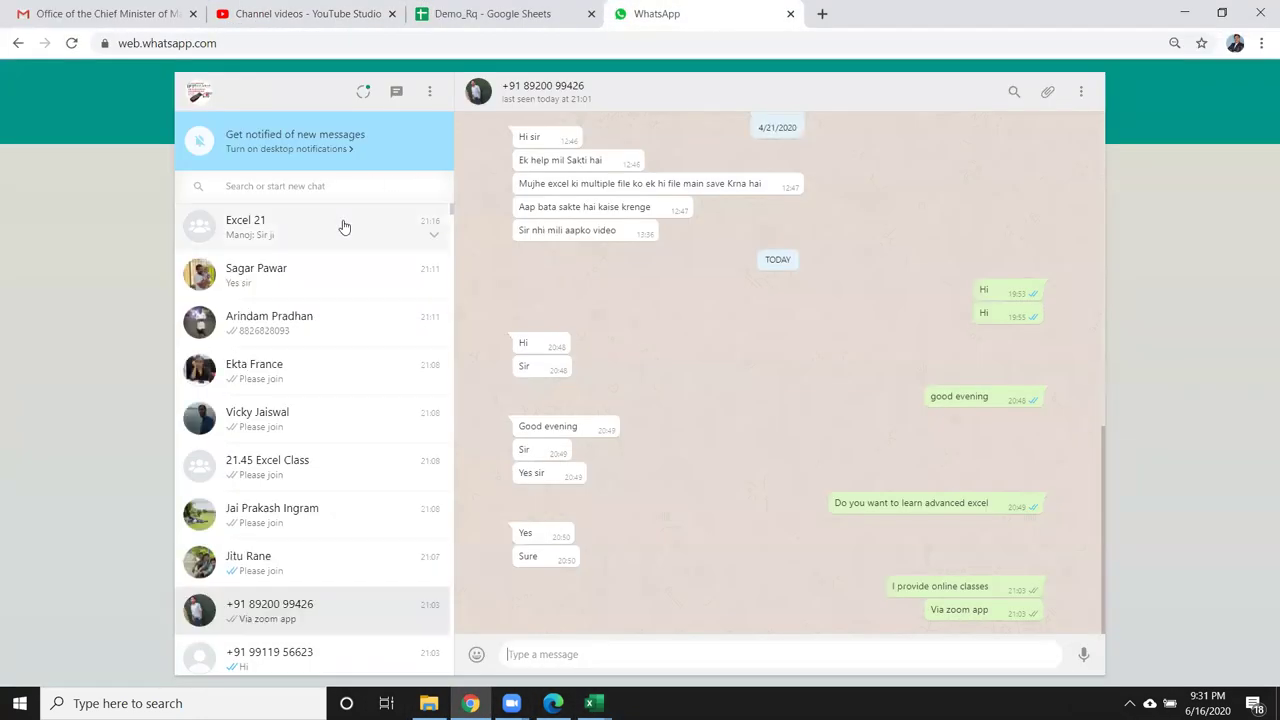
{"action": "left_click", "coordinate": [343, 227]}
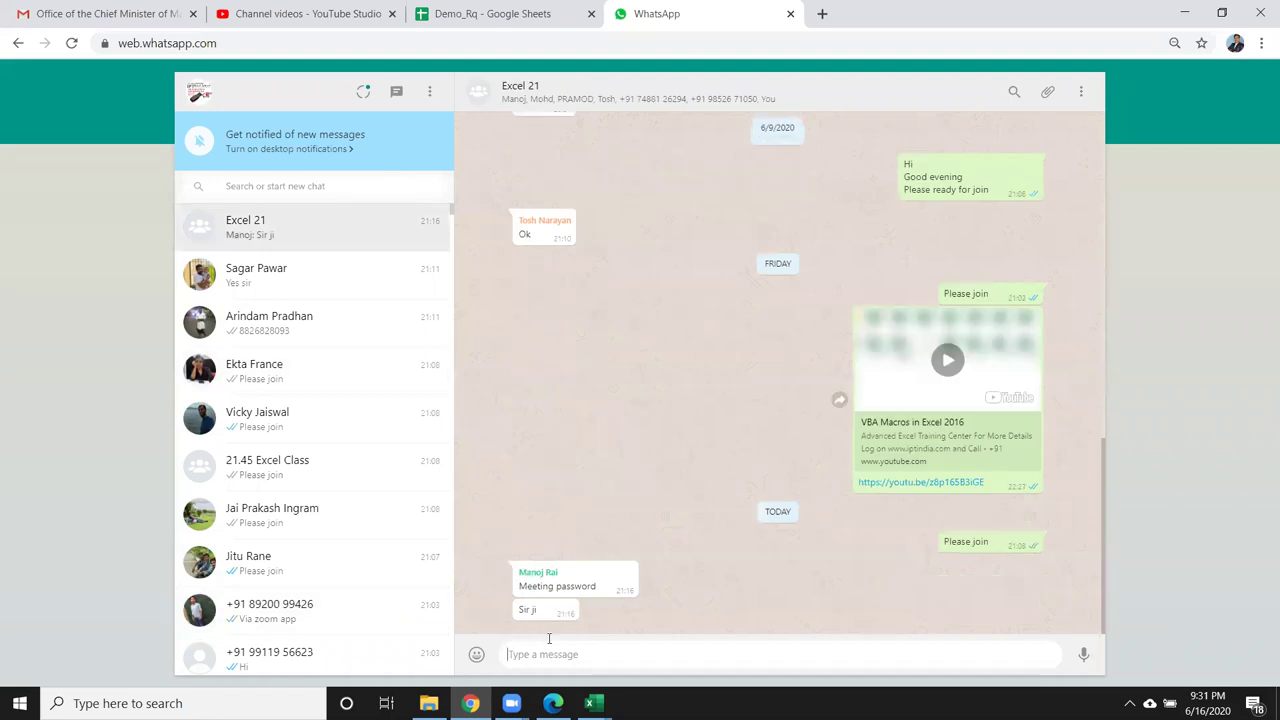
{"action": "key", "text": "ctrl+v"}
{"action": "key", "text": "Return"}
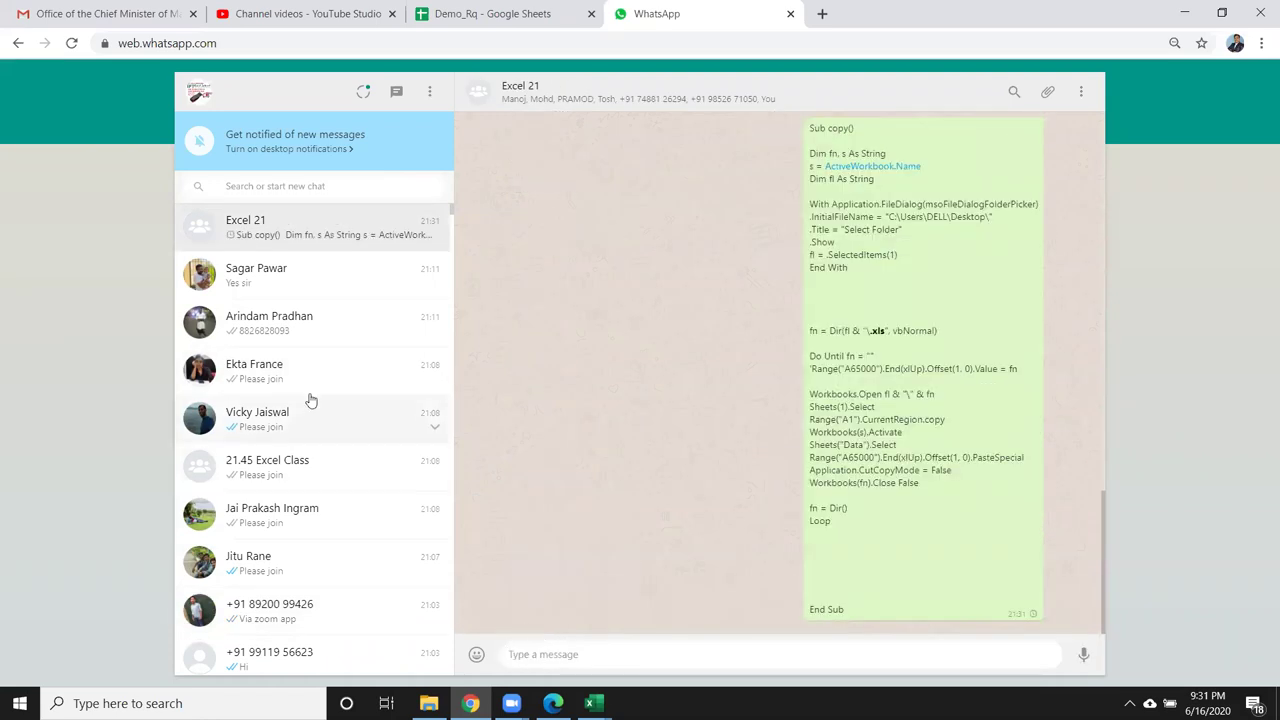
Send the code to another contact and to the 21.45 Excel Class group
{"action": "left_click", "coordinate": [295, 386]}
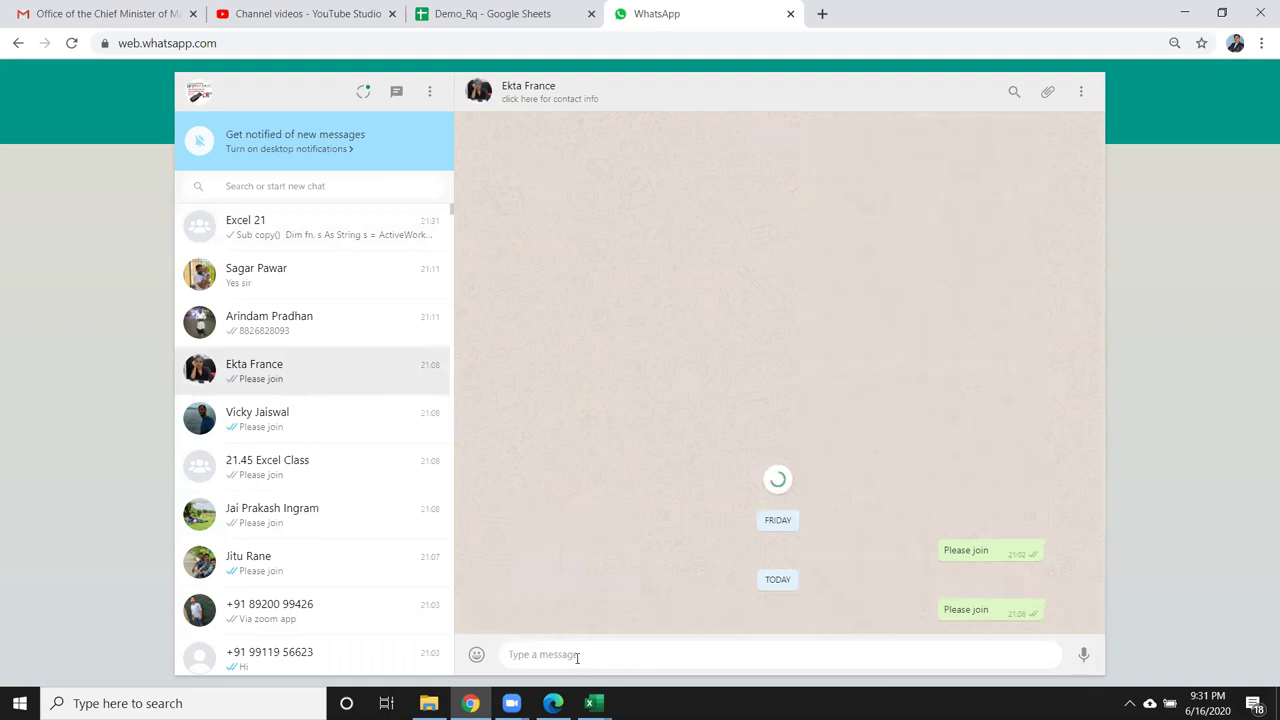
{"action": "key", "text": "ctrl+v"}
{"action": "key", "text": "Return"}
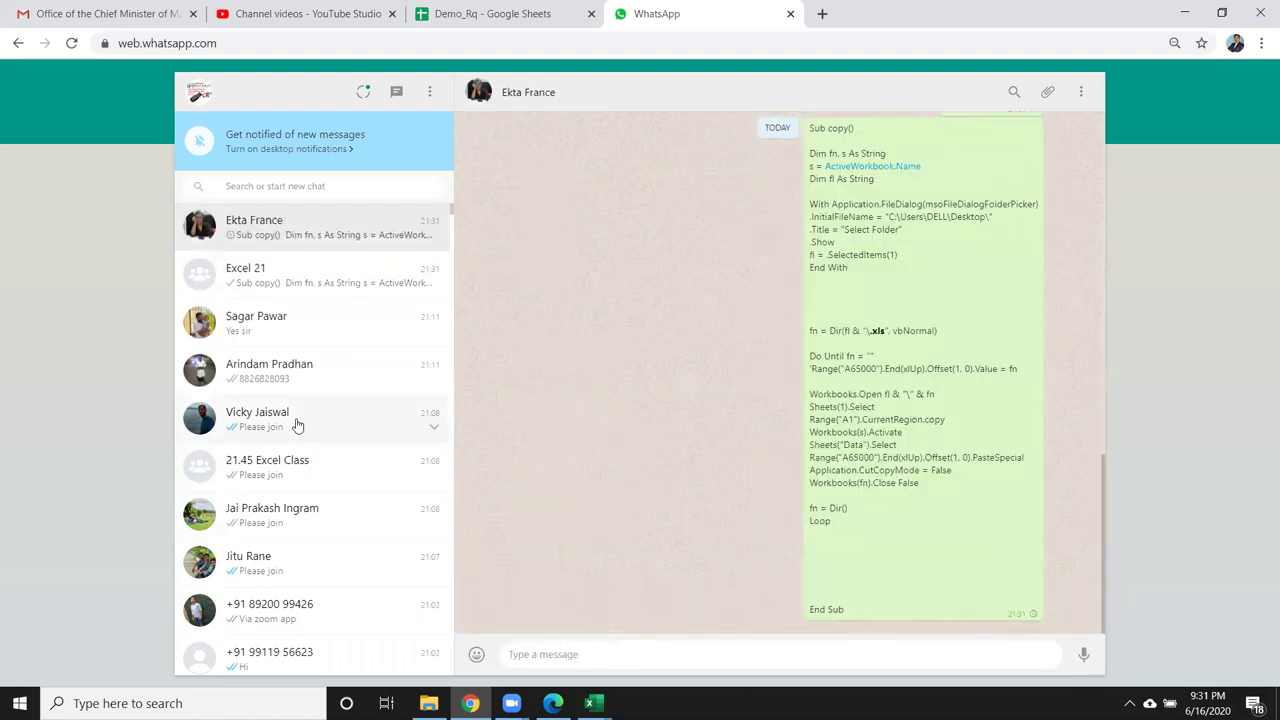
{"action": "left_click", "coordinate": [297, 426]}
{"action": "left_click", "coordinate": [306, 475]}
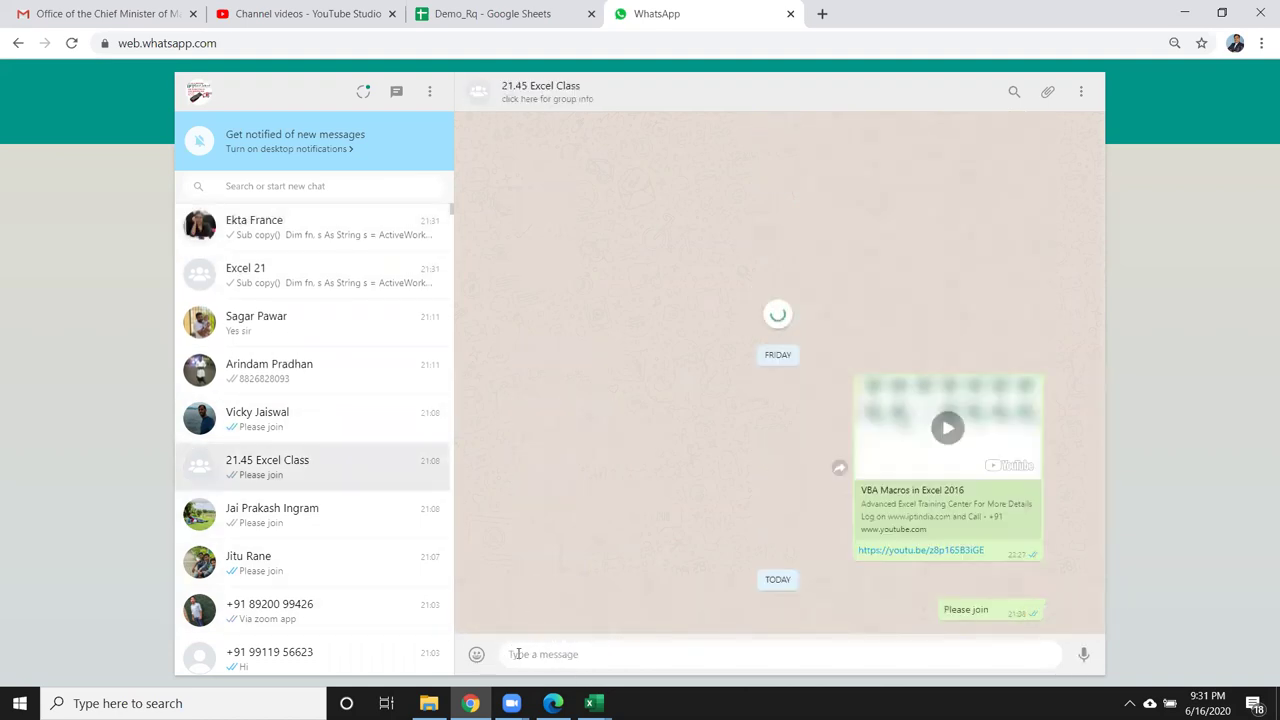
{"action": "key", "text": "ctrl+v"}
{"action": "key", "text": "Return"}
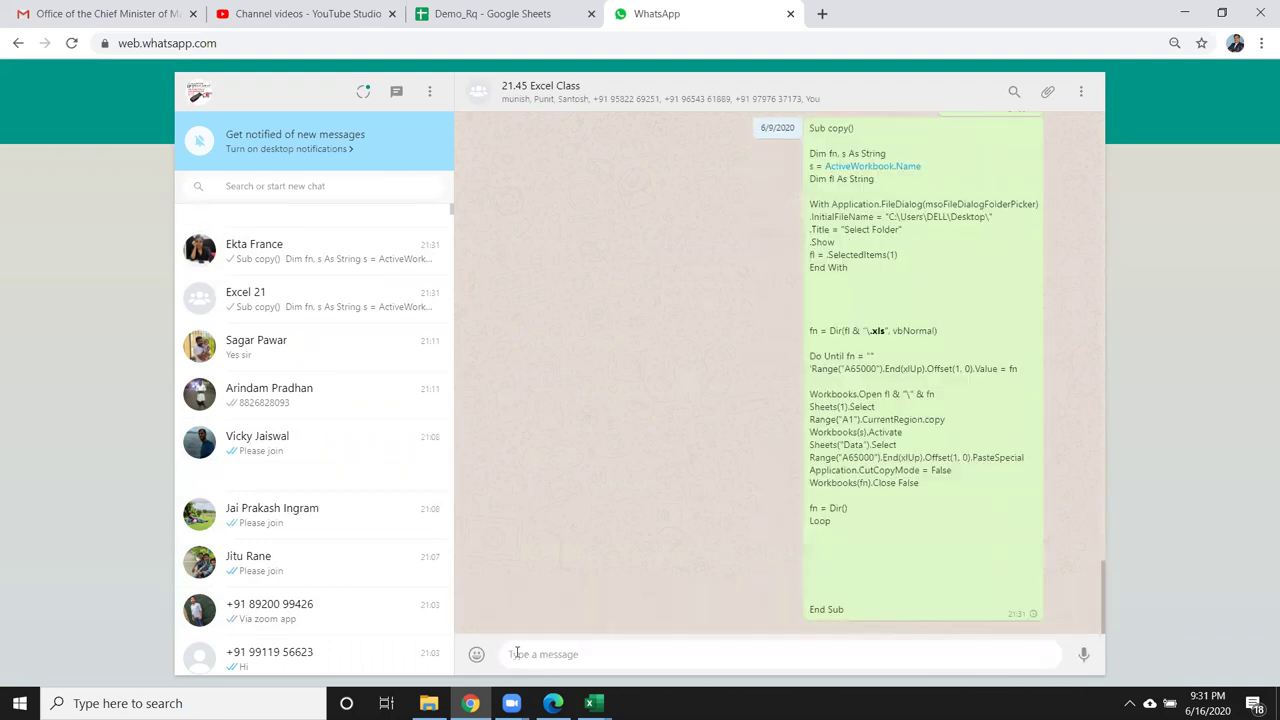
Send the macro code to two more contacts
{"action": "left_click", "coordinate": [295, 462]}
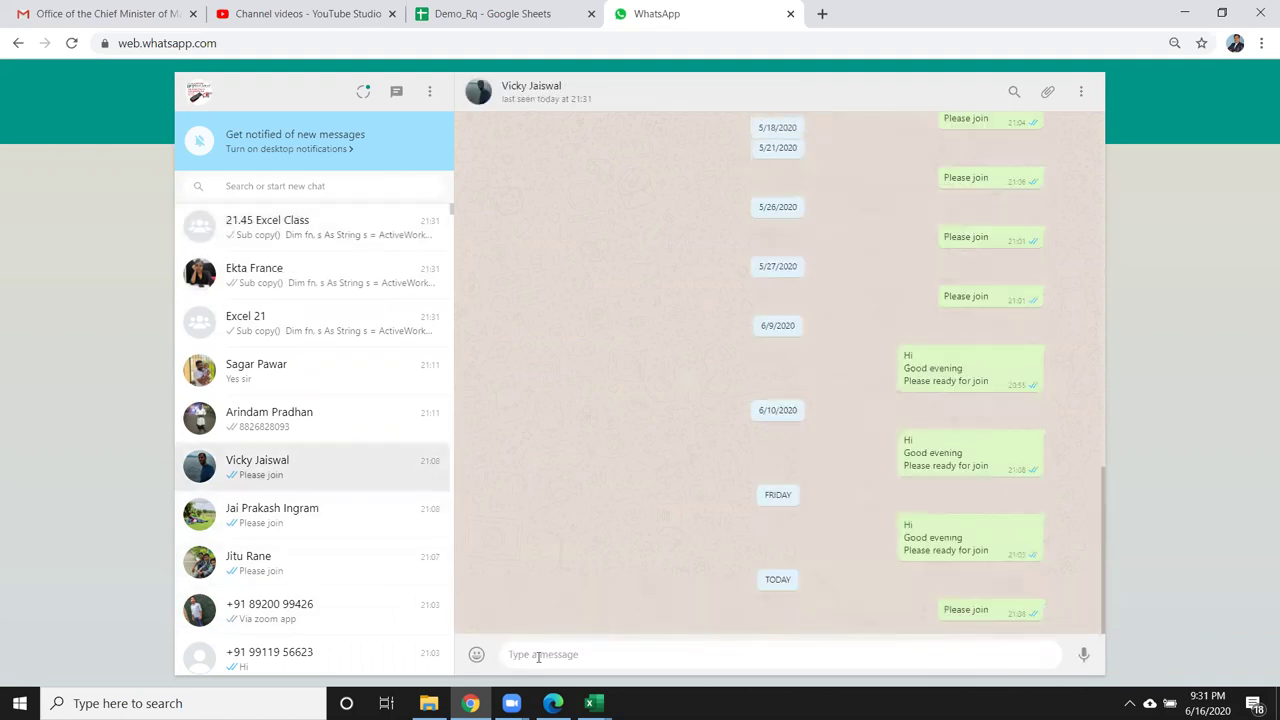
{"action": "key", "text": "ctrl+v"}
{"action": "key", "text": "Return"}
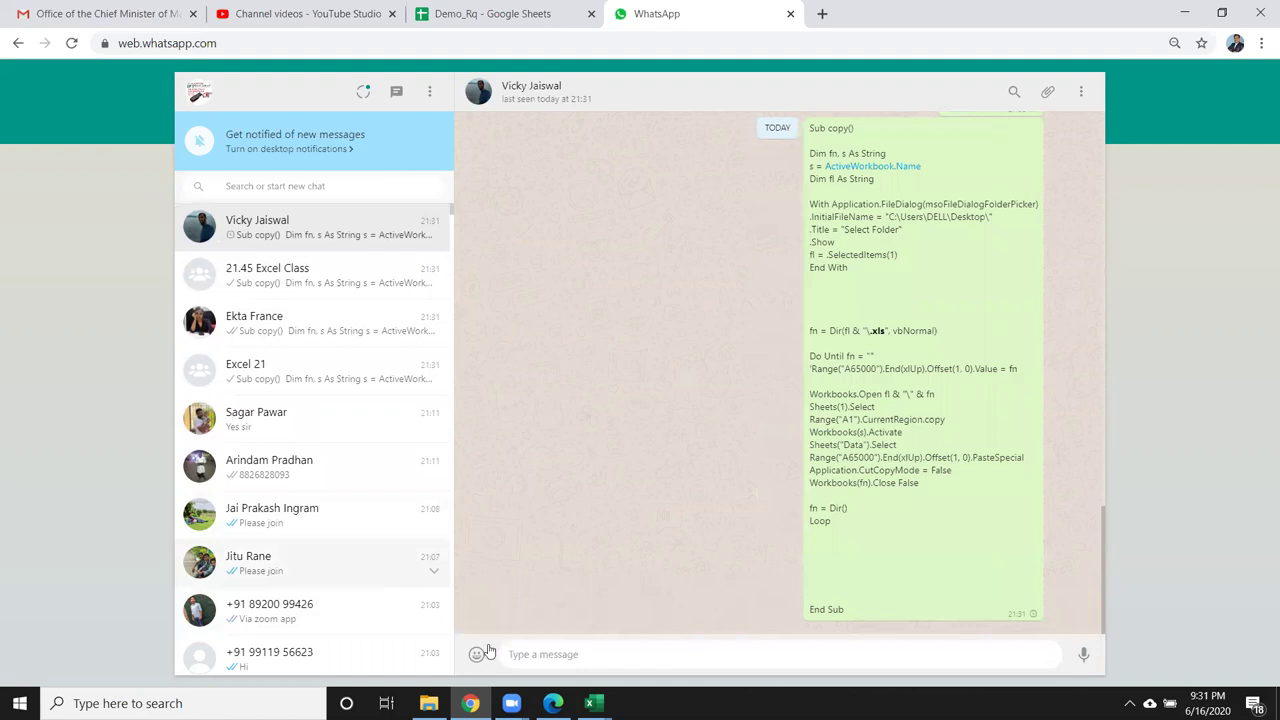
{"action": "key", "text": "ctrl+v"}
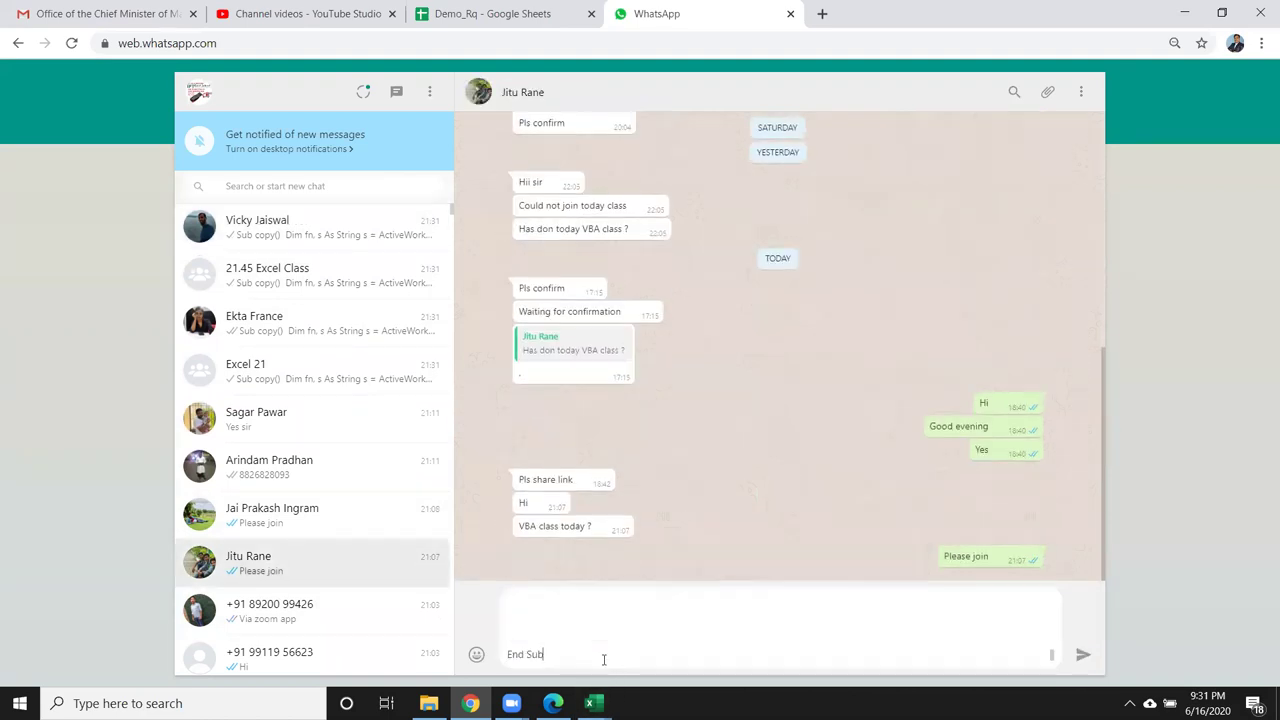
{"action": "key", "text": "Return"}
Send the code to one more contact, then minimize the browser to show the desktop
{"action": "left_click", "coordinate": [327, 620]}
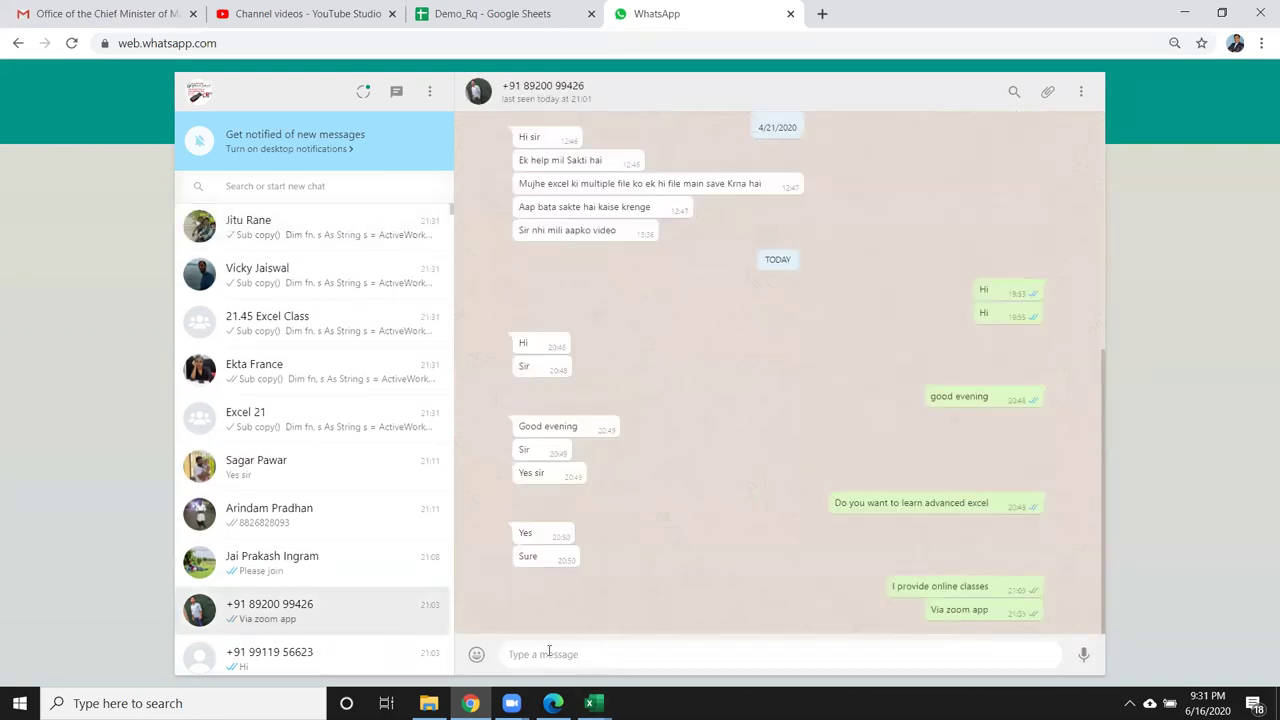
{"action": "scroll", "coordinate": [329, 577], "scroll_direction": "down", "scroll_amount": 1}
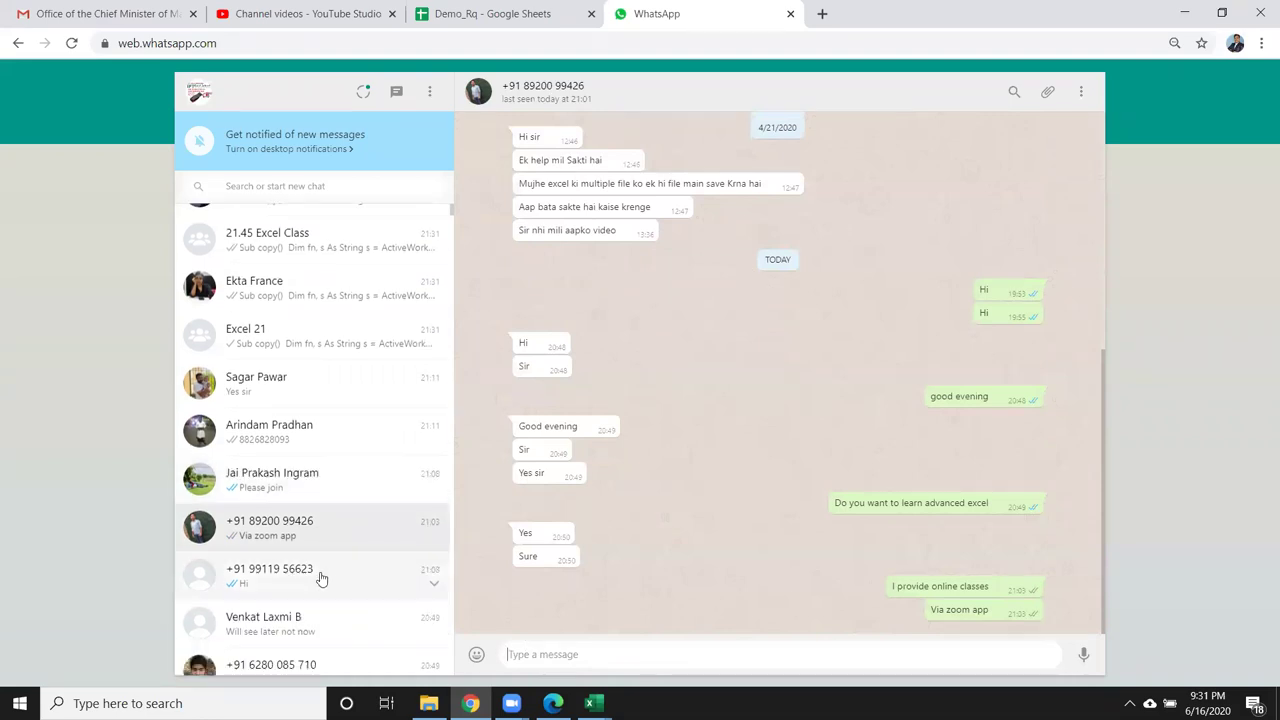
{"action": "left_click", "coordinate": [325, 577]}
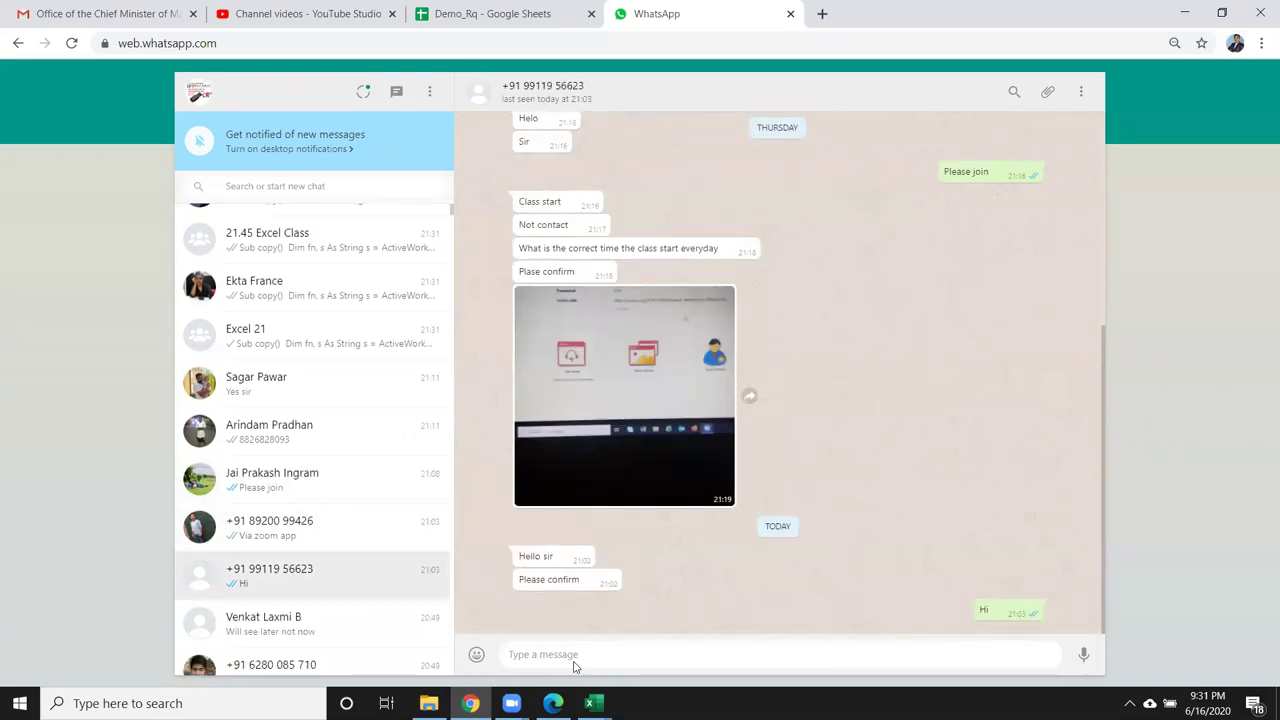
{"action": "key", "text": "ctrl+v"}
{"action": "key", "text": "Return"}
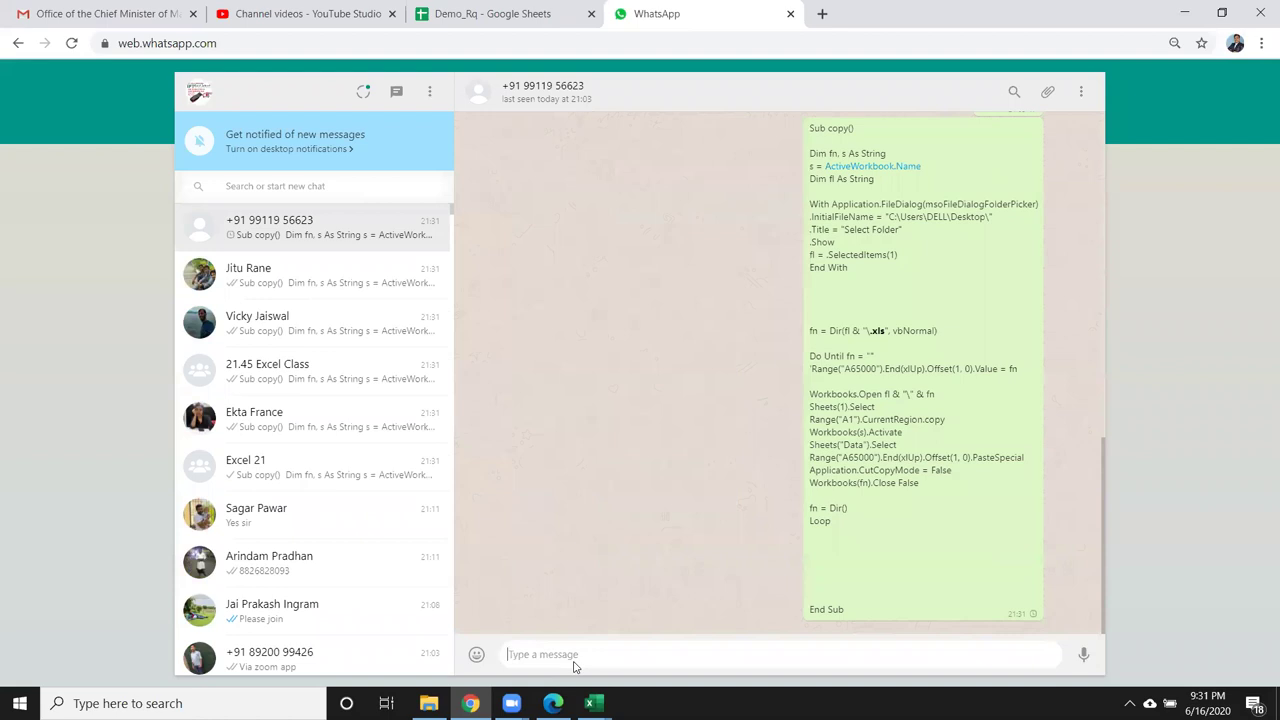
{"action": "scroll", "coordinate": [371, 611], "scroll_direction": "down", "scroll_amount": 2}
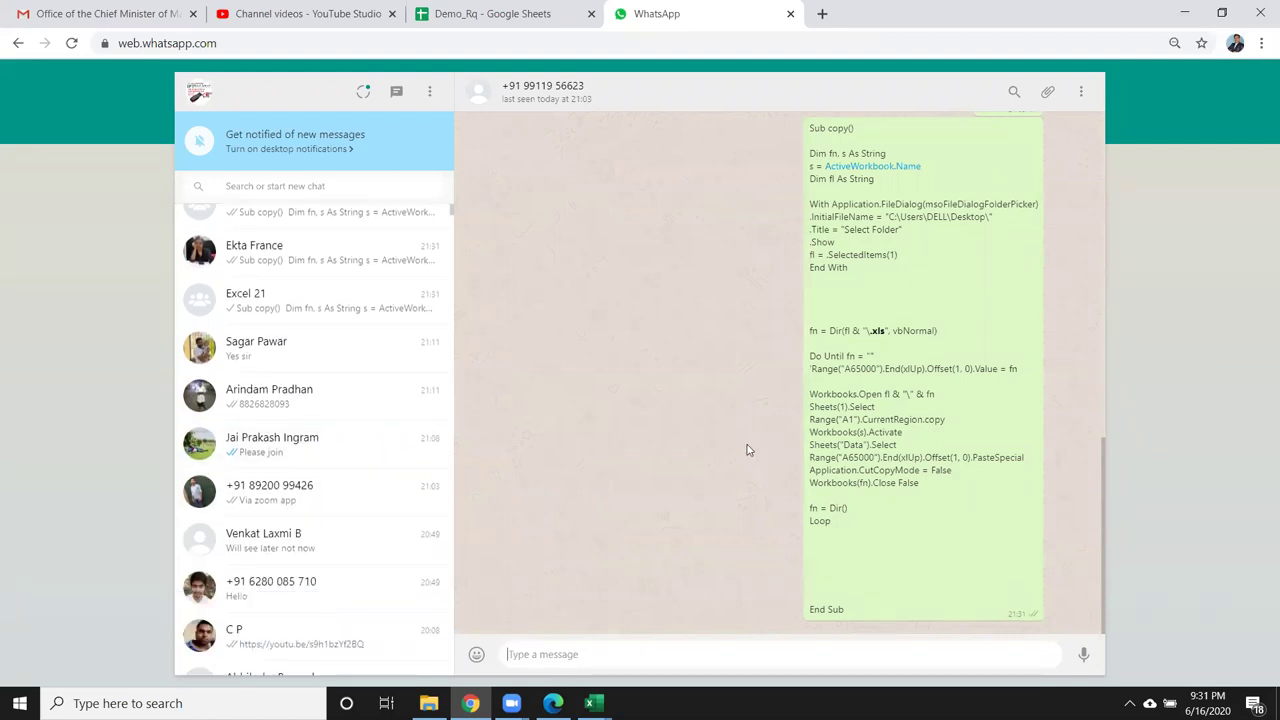
{"action": "scroll", "coordinate": [717, 449], "scroll_direction": "up", "scroll_amount": 3}
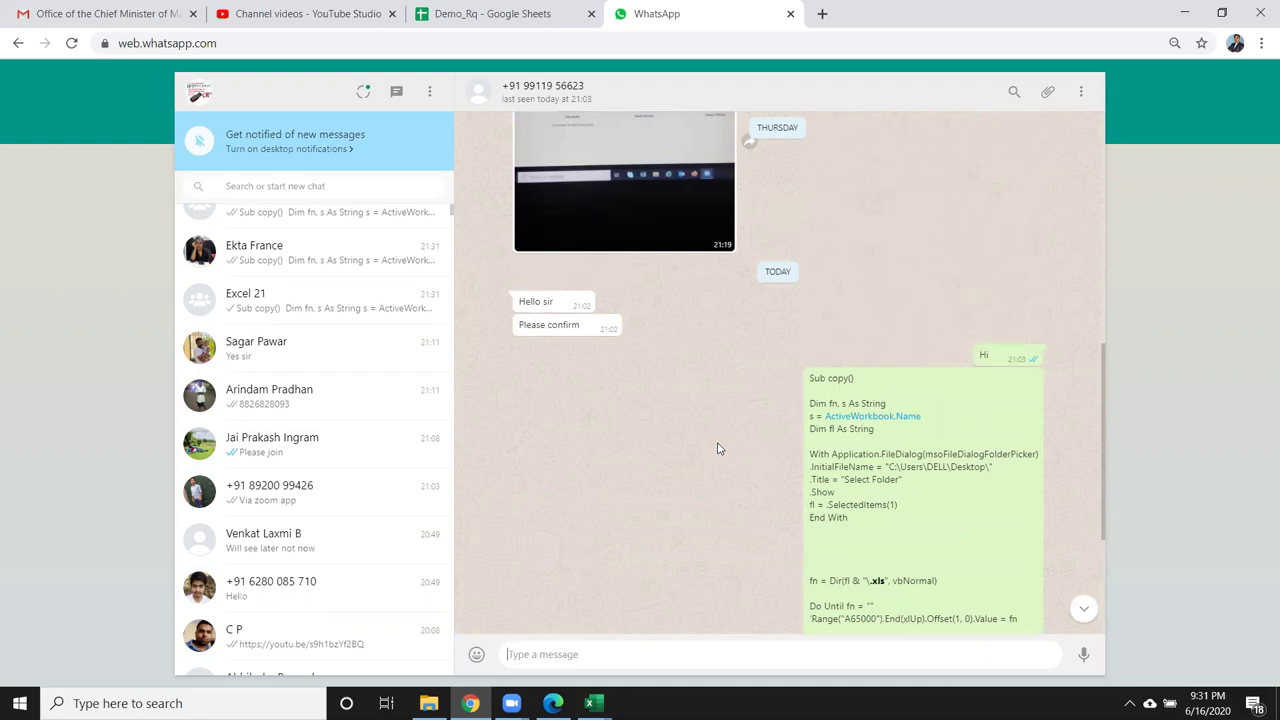
{"action": "key", "text": "super+d"}
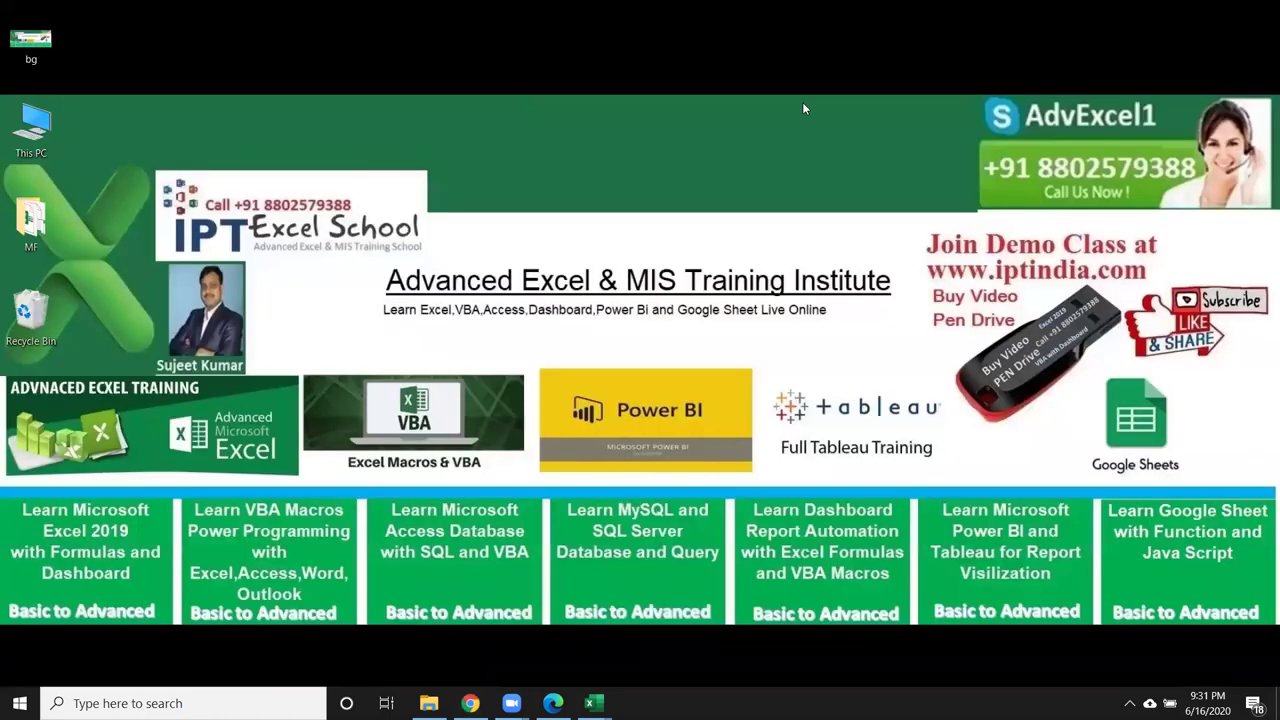